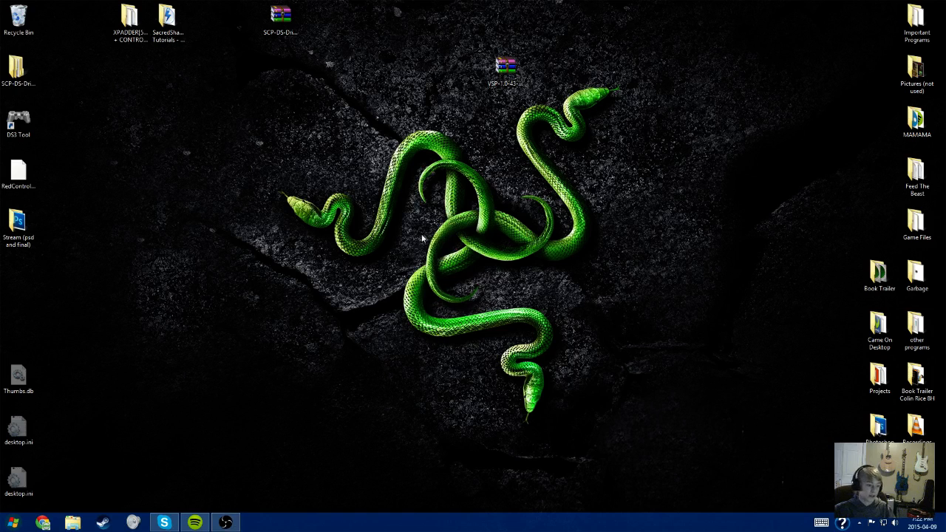
# - Launch Photoshop from its shortcut in the Important Programs desktop folder and allow it to run
pyautogui.moveTo(436, 138); pyautogui.dragTo(415, 201)
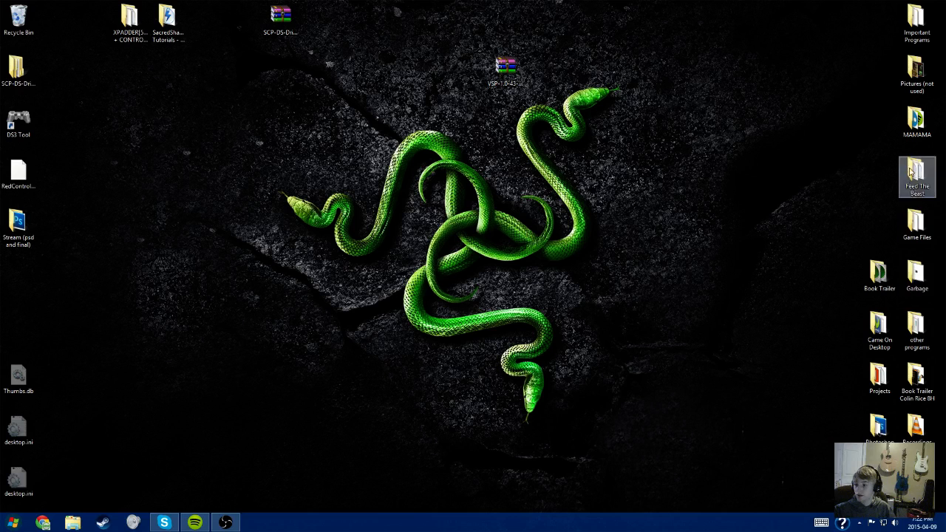
pyautogui.doubleClick(915, 24)
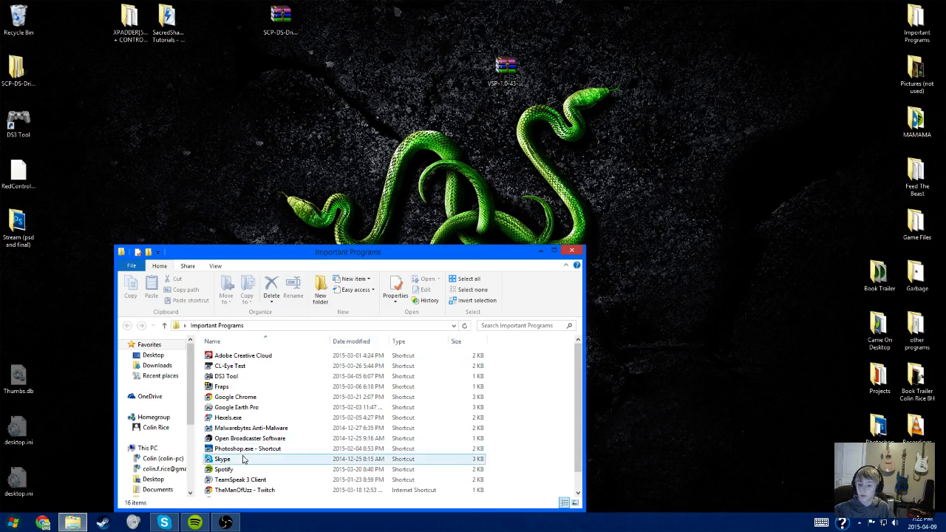
pyautogui.click(242, 450)
pyautogui.click(573, 250)
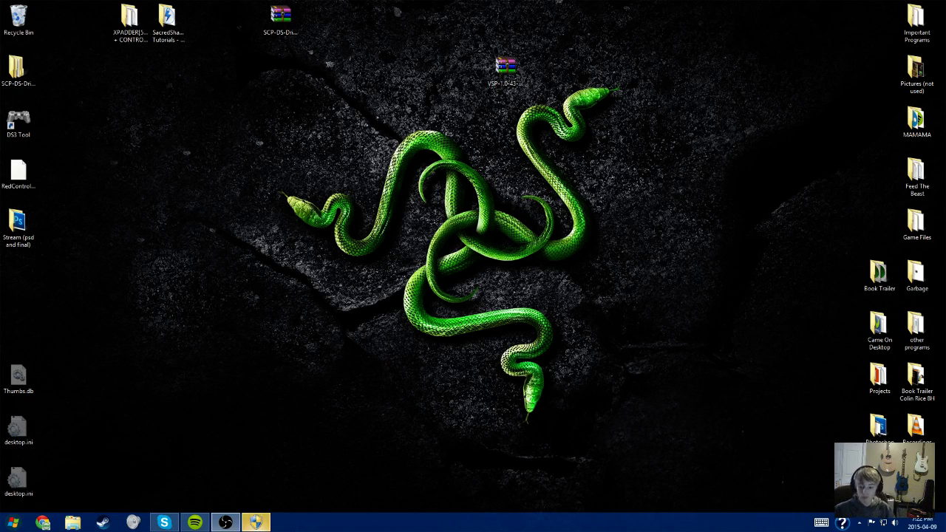
pyautogui.click(256, 524)
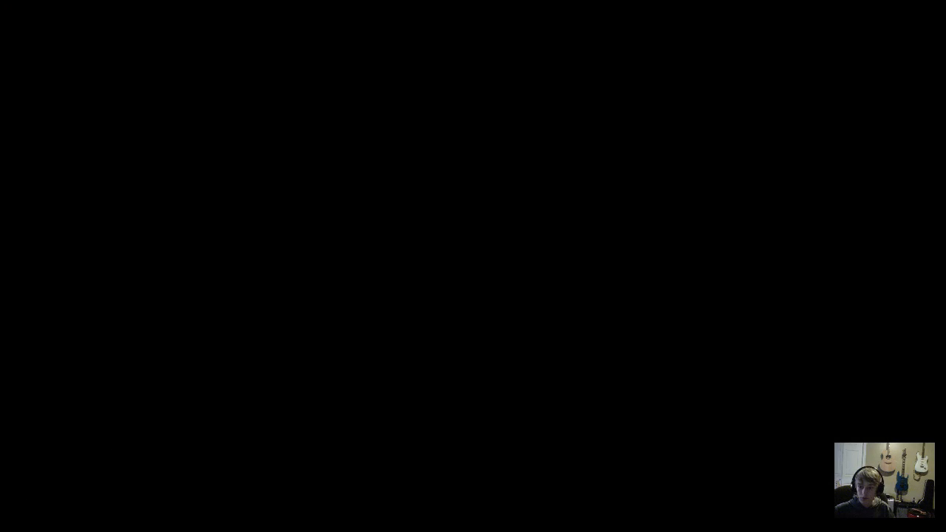
pyautogui.click(493, 298)
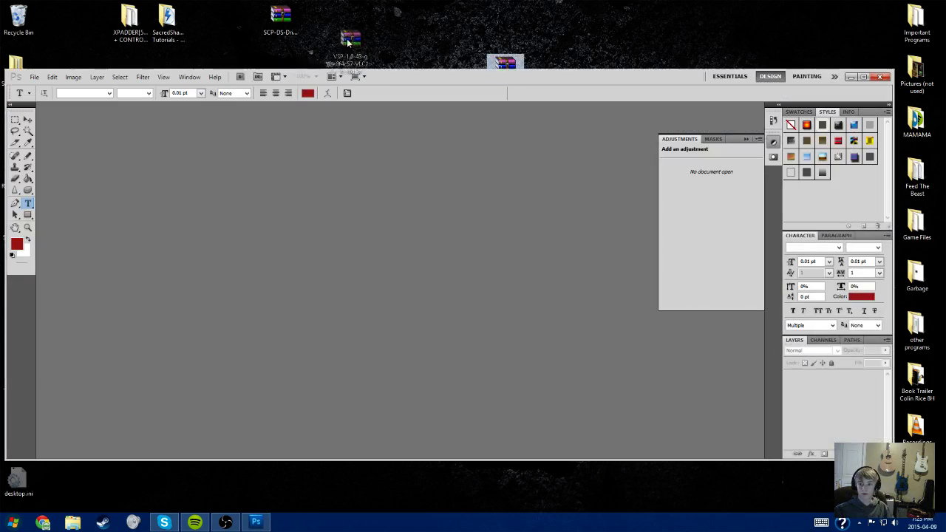
# - Move the VSP-1.0 and SCP-DS-Driver-Package archives beside the XPADDER folder along the desktop's upper edge
pyautogui.moveTo(348, 40); pyautogui.dragTo(70, 22)
pyautogui.moveTo(283, 20); pyautogui.dragTo(57, 24)
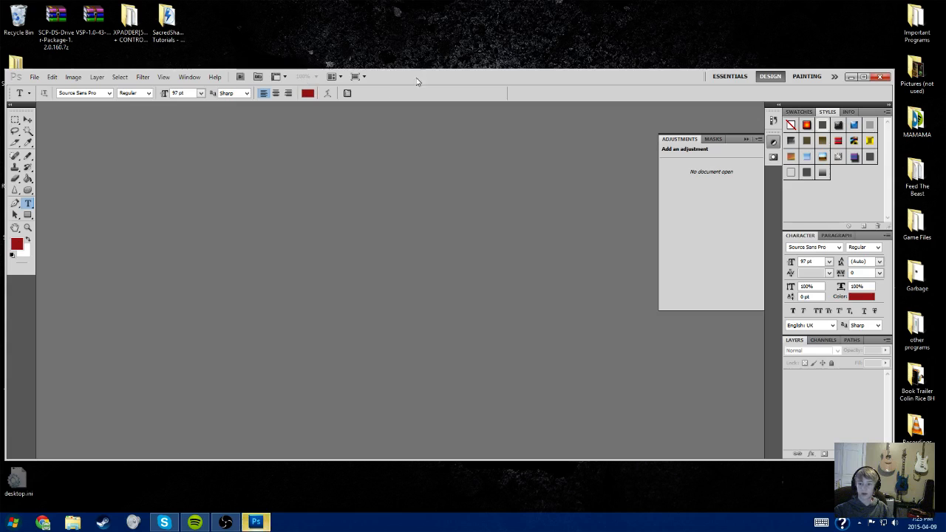
# - Maximize the Photoshop window and collapse the floating Adjustments panel
pyautogui.moveTo(416, 77); pyautogui.dragTo(453, 2)
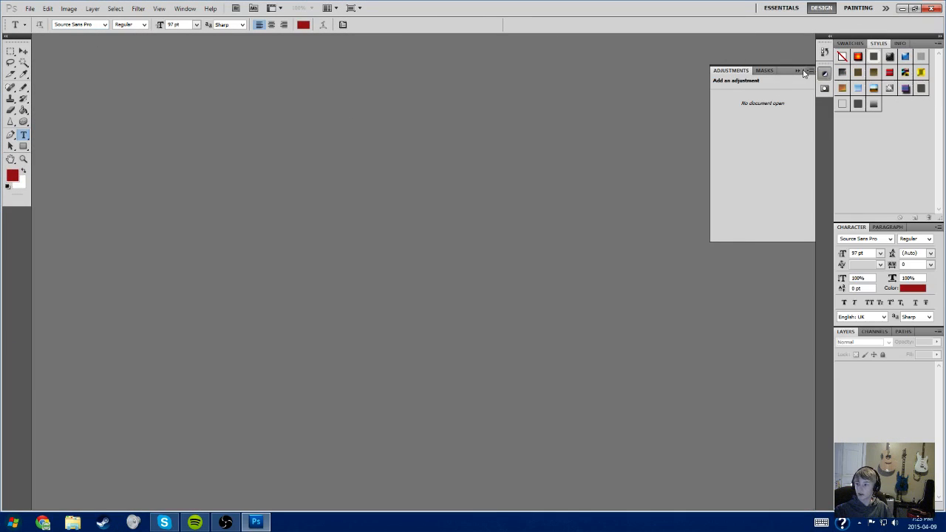
pyautogui.click(810, 70)
# - Start a new document with the Custom preset and name it Overlay Template
pyautogui.click(30, 9)
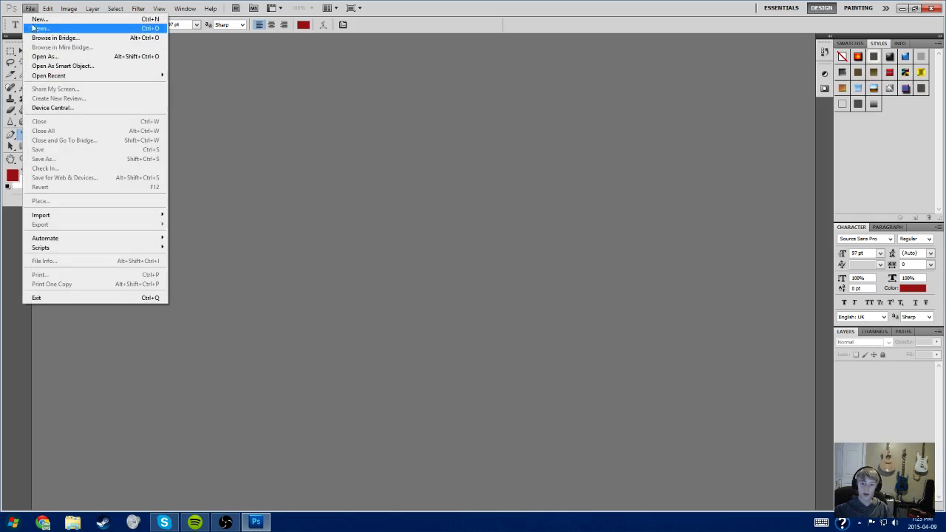
pyautogui.click(48, 20)
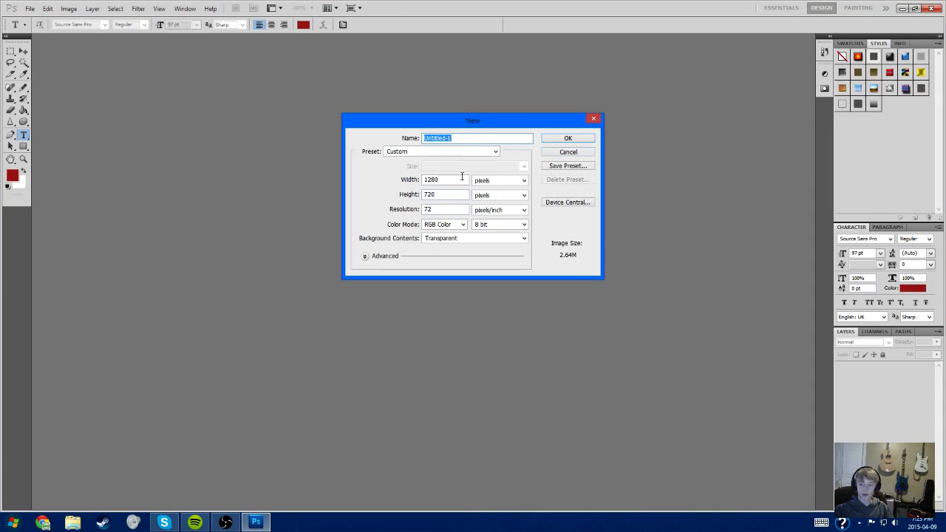
pyautogui.click(460, 138)
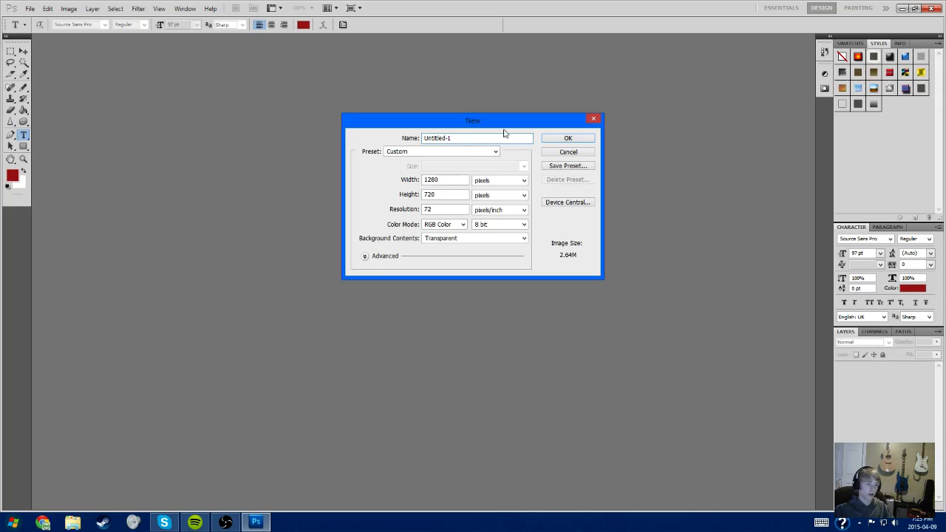
pyautogui.doubleClick(456, 139)
pyautogui.click(464, 150)
pyautogui.click(479, 150)
pyautogui.click(485, 151)
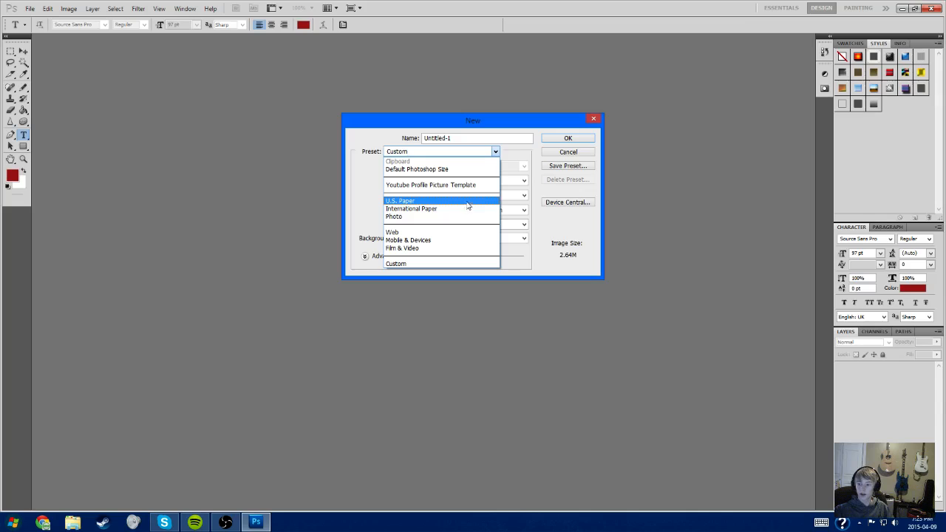
pyautogui.click(533, 151)
pyautogui.click(501, 137)
pyautogui.press('BackSpace')
pyautogui.press('BackSpace')
pyautogui.press('BackSpace')
pyautogui.press('BackSpace')
pyautogui.press('BackSpace')
pyautogui.press('BackSpace')
pyautogui.press('BackSpace')
pyautogui.press('BackSpace')
pyautogui.press('BackSpace')
pyautogui.press('BackSpace')
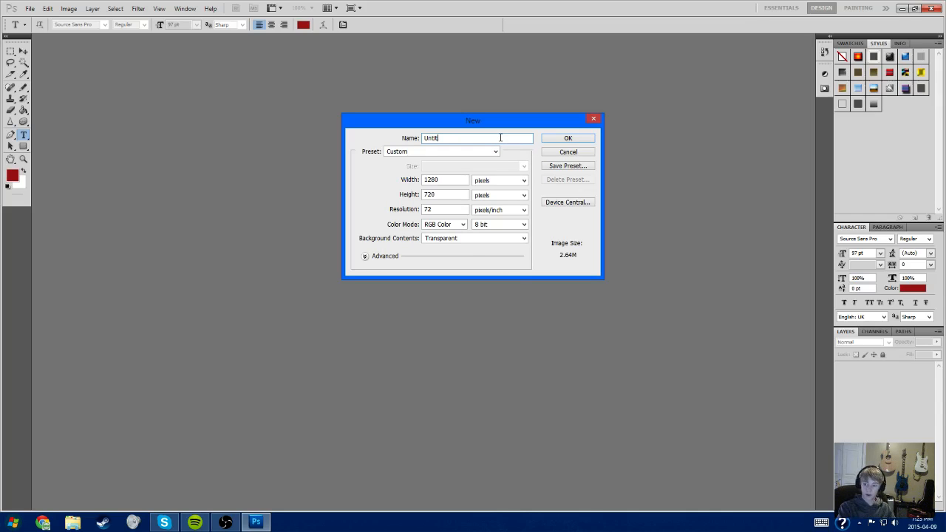
pyautogui.write('Overlay')
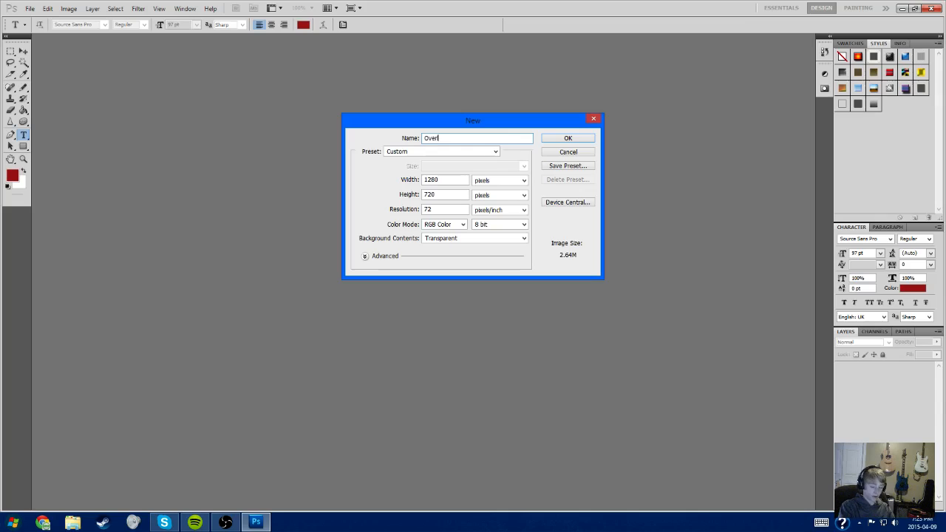
pyautogui.write(' Tem')
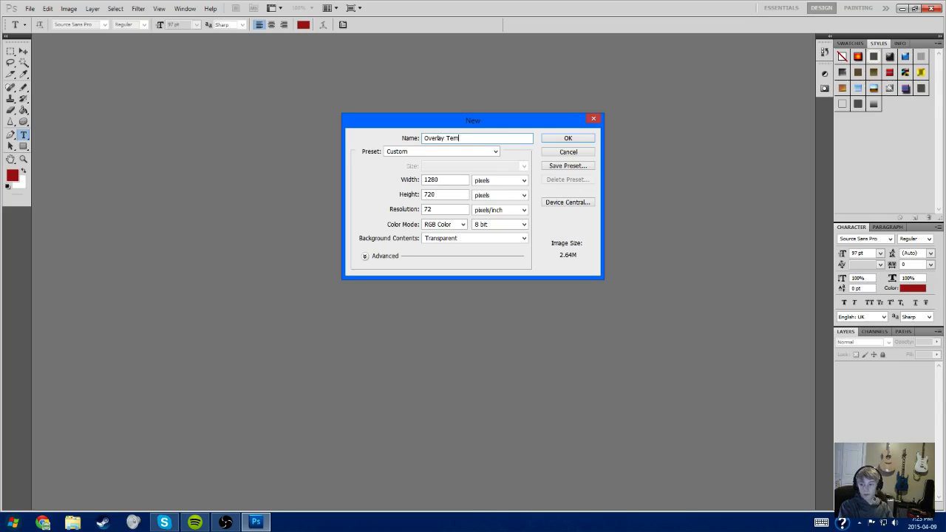
pyautogui.write('plate')
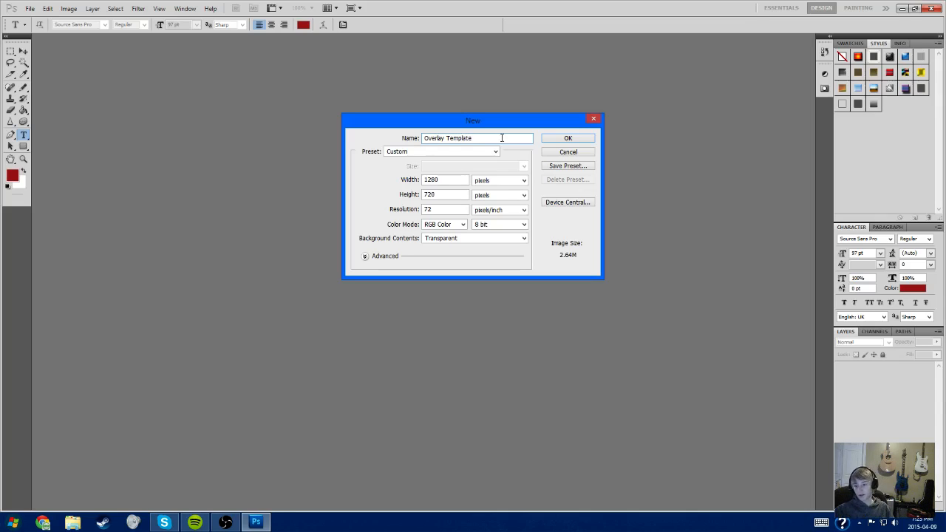
pyautogui.click(520, 157)
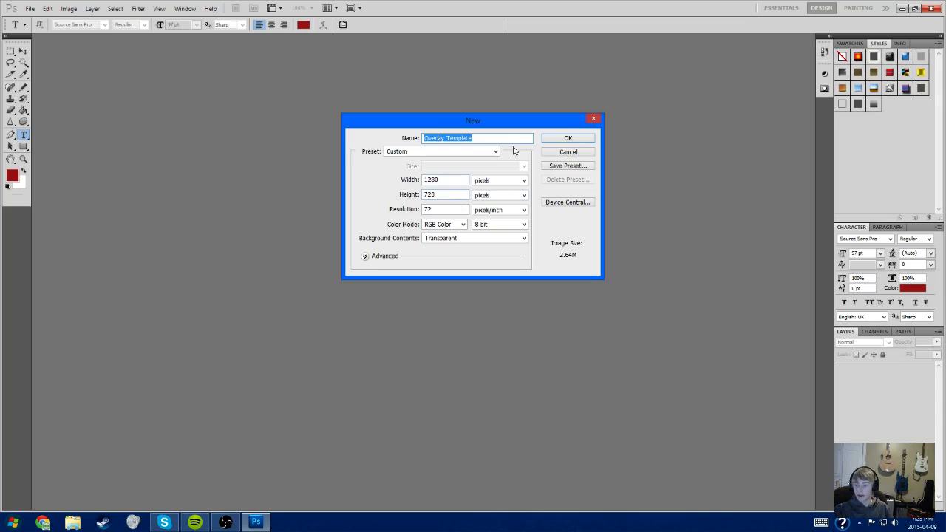
pyautogui.click(493, 140)
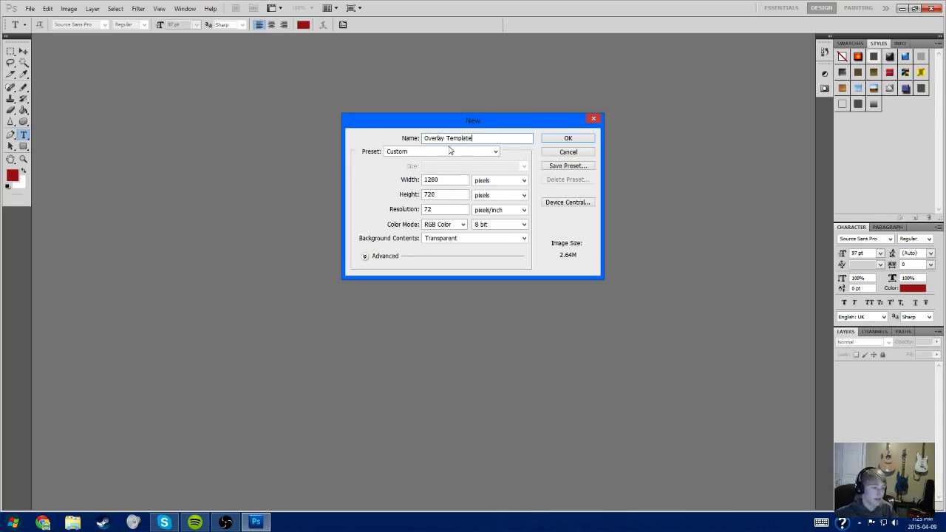
# - Review the new document's width, height, resolution and bit depth settings
pyautogui.moveTo(447, 179); pyautogui.dragTo(429, 180)
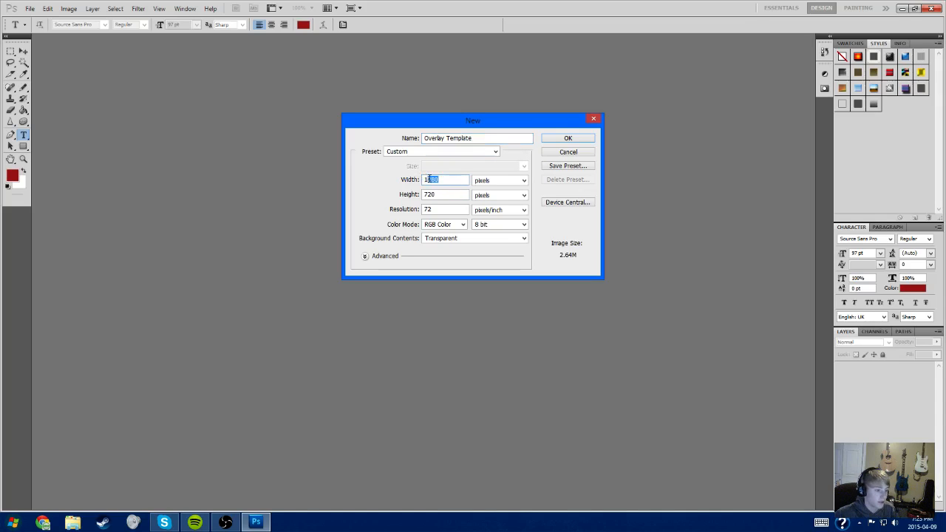
pyautogui.hotkey('alt', 'Tab')
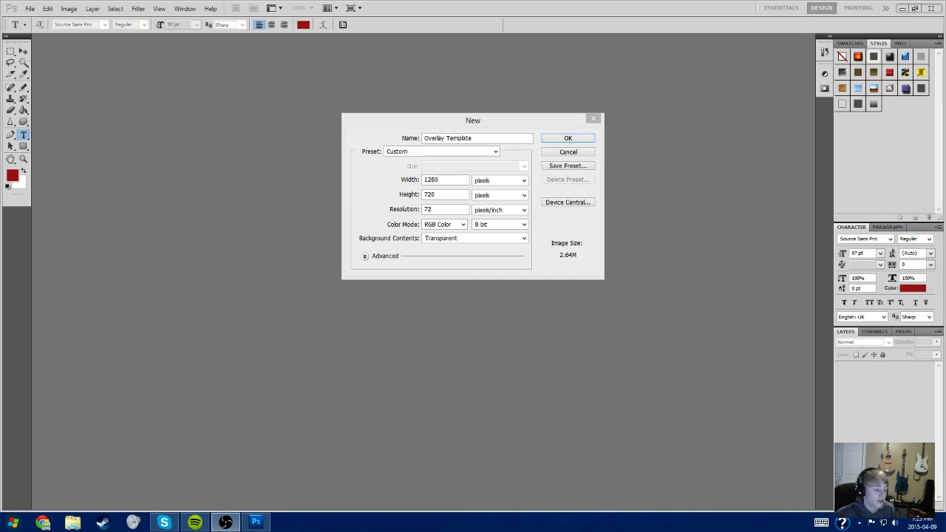
pyautogui.hotkey('alt', 'Tab')
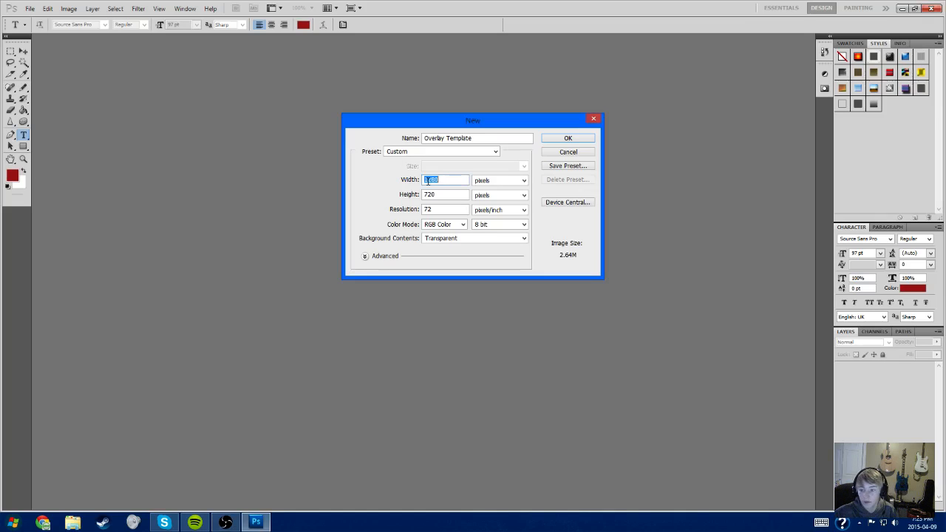
pyautogui.click(439, 194)
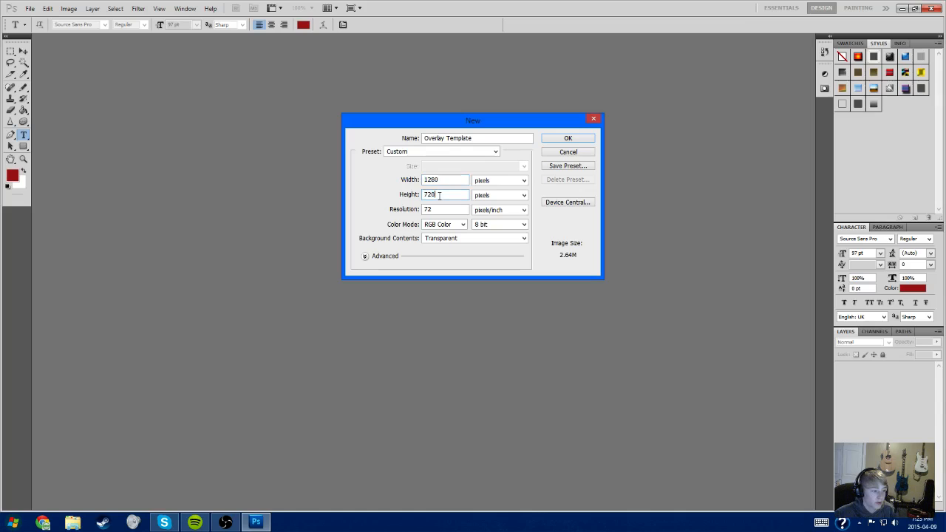
pyautogui.hotkey('alt', 'Tab')
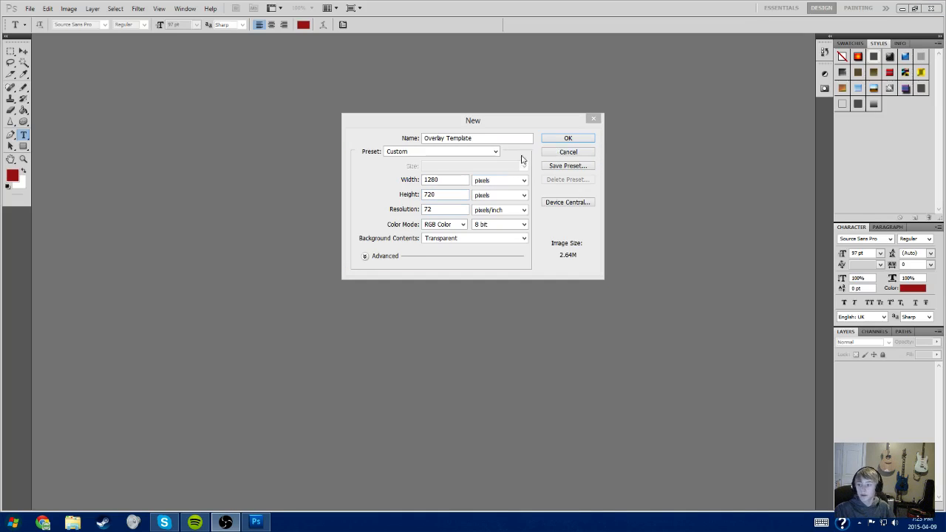
pyautogui.hotkey('alt', 'Tab')
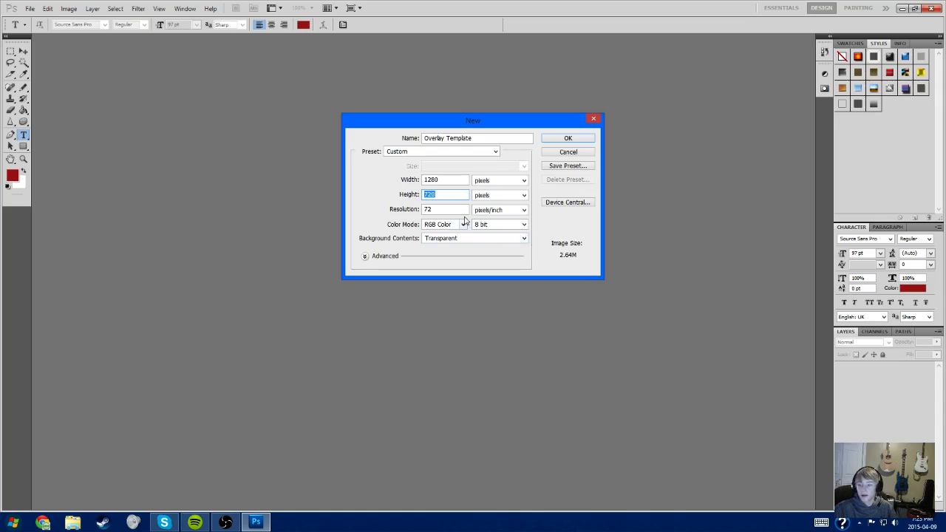
pyautogui.press('Tab')
pyautogui.hotkey('ctrl', 'a')
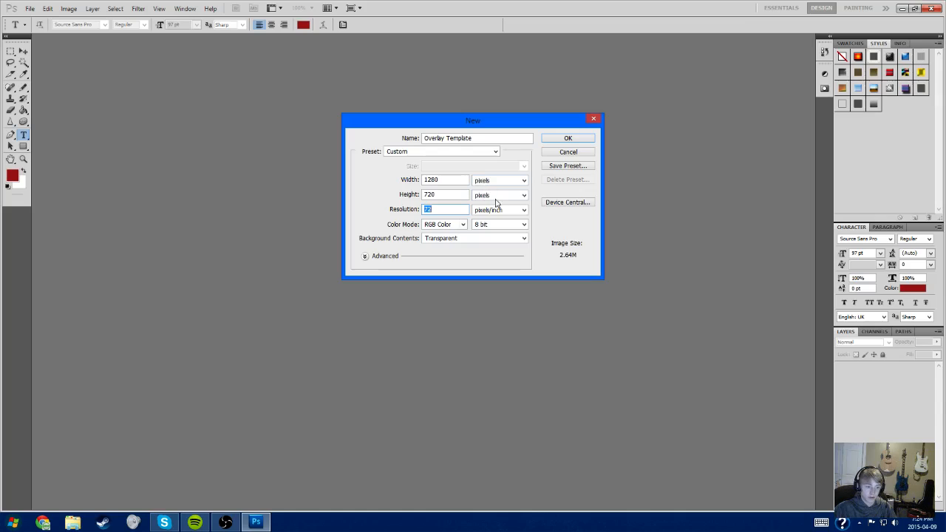
pyautogui.click(513, 225)
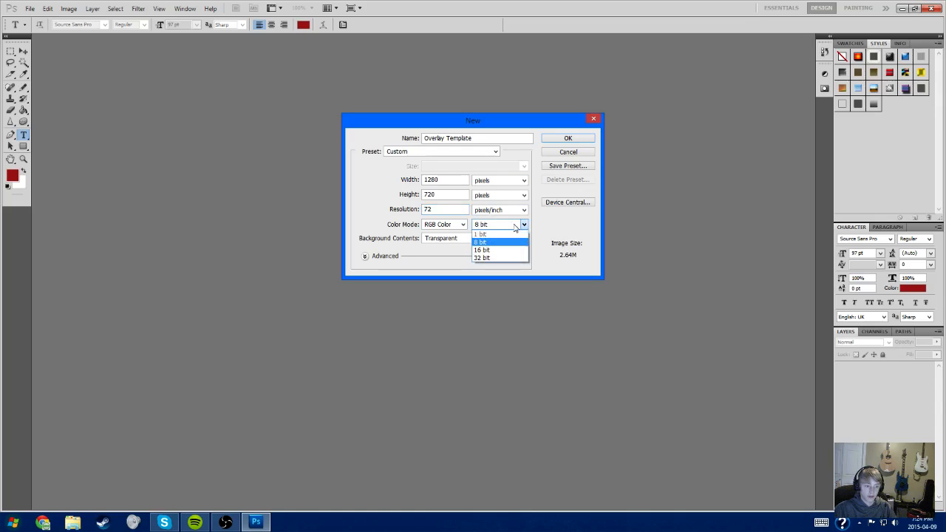
pyautogui.click(514, 226)
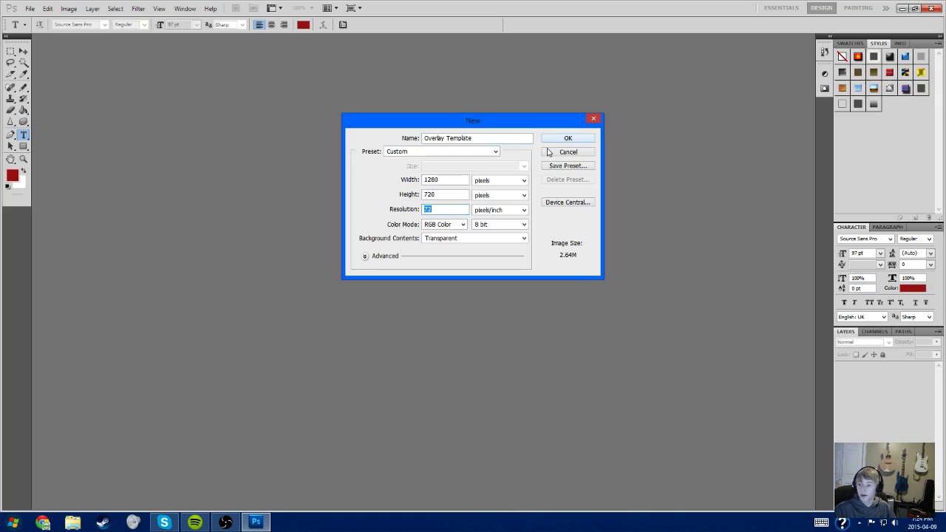
# - Open the save-preset dialog for the 1280 px X 720 px settings, close it, and create the document
pyautogui.click(567, 166)
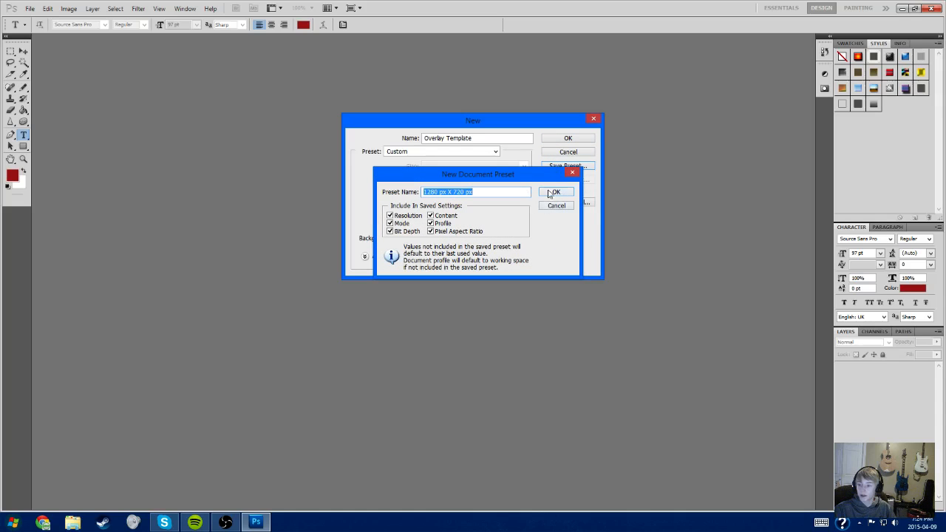
pyautogui.click(554, 192)
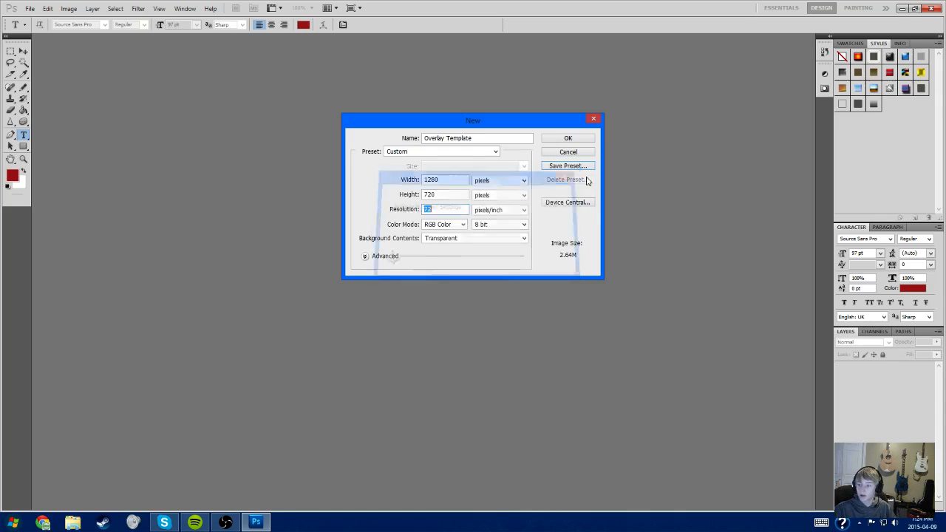
pyautogui.click(570, 139)
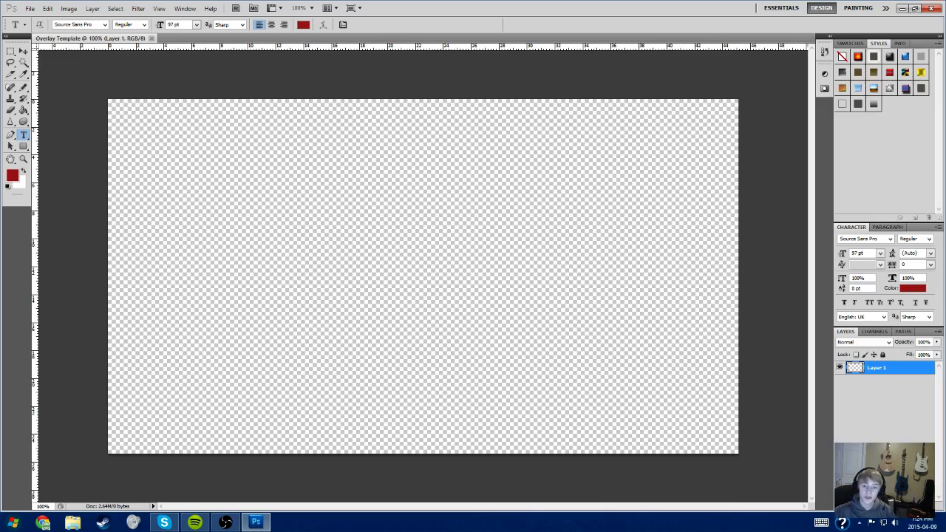
# - Duplicate Layer 1 within the Overlay Template document, naming the copy Transparent
pyautogui.rightClick(905, 366)
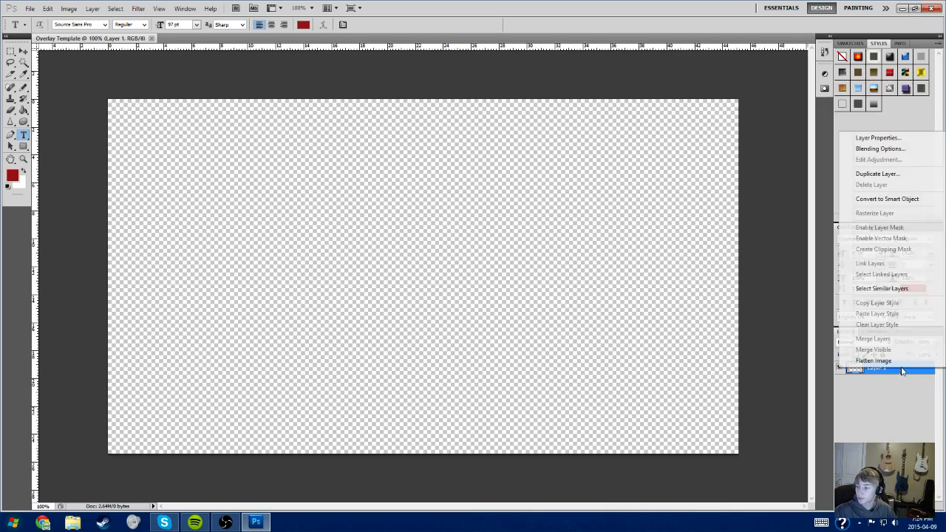
pyautogui.click(878, 174)
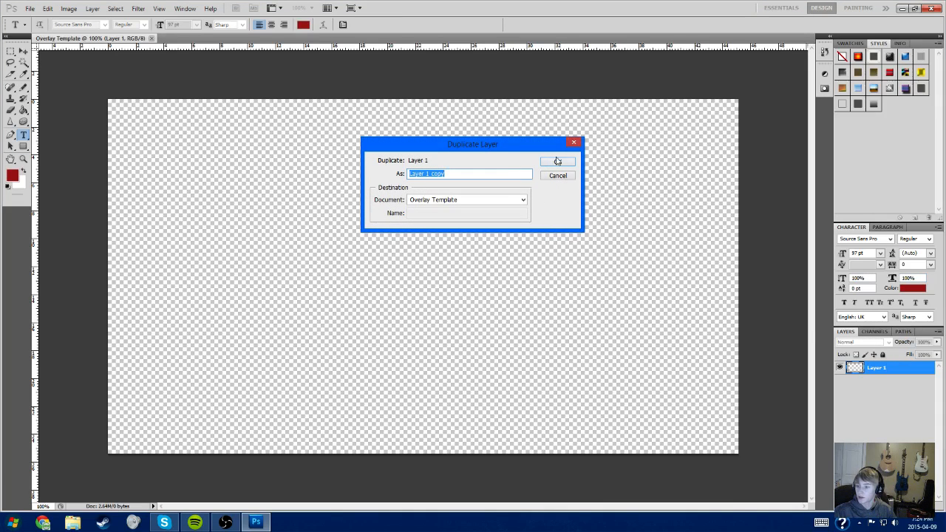
pyautogui.write('Tr')
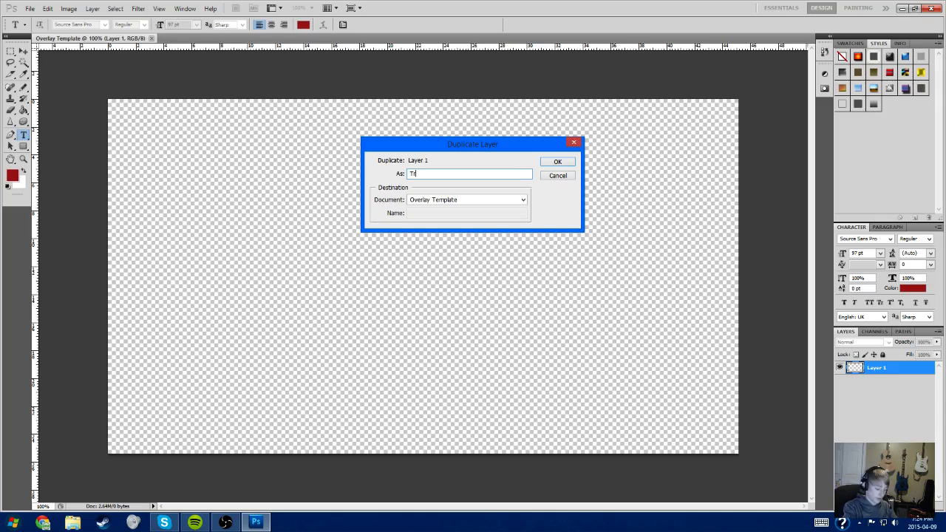
pyautogui.write('ansparent')
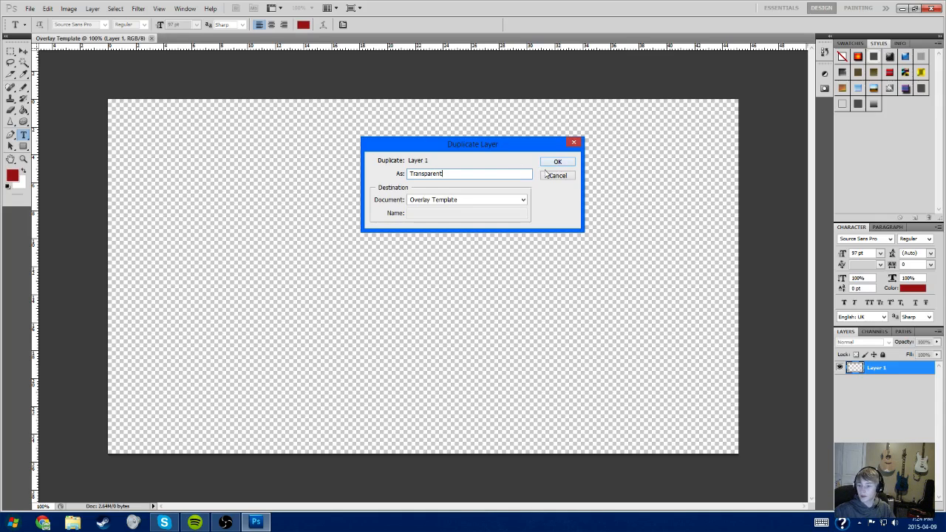
pyautogui.click(558, 162)
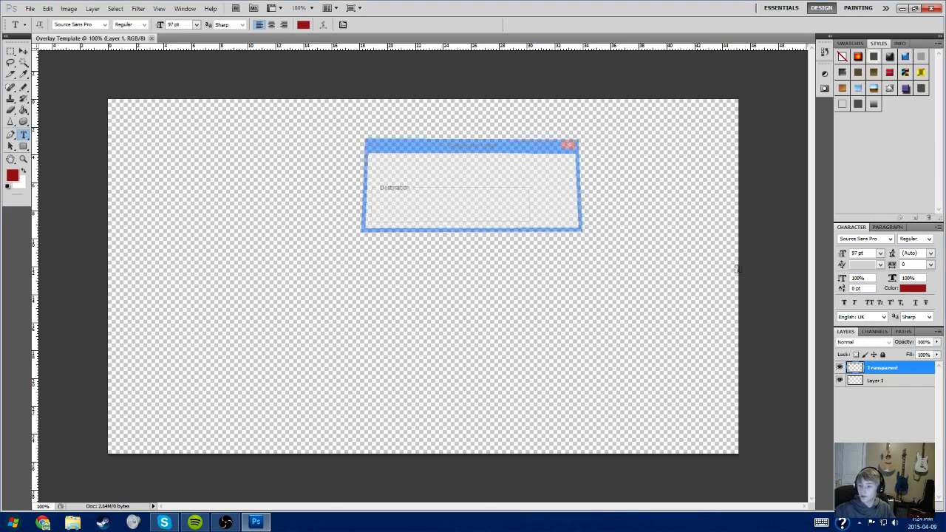
# - Duplicate Layer 1 under the default name and move the Transparent layer to the bottom of the layer stack
pyautogui.rightClick(877, 381)
pyautogui.click(880, 188)
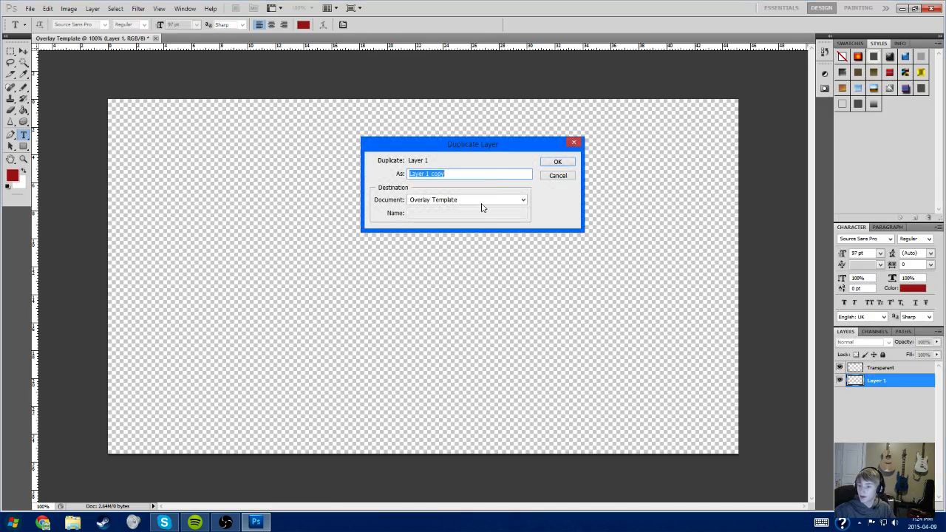
pyautogui.click(556, 162)
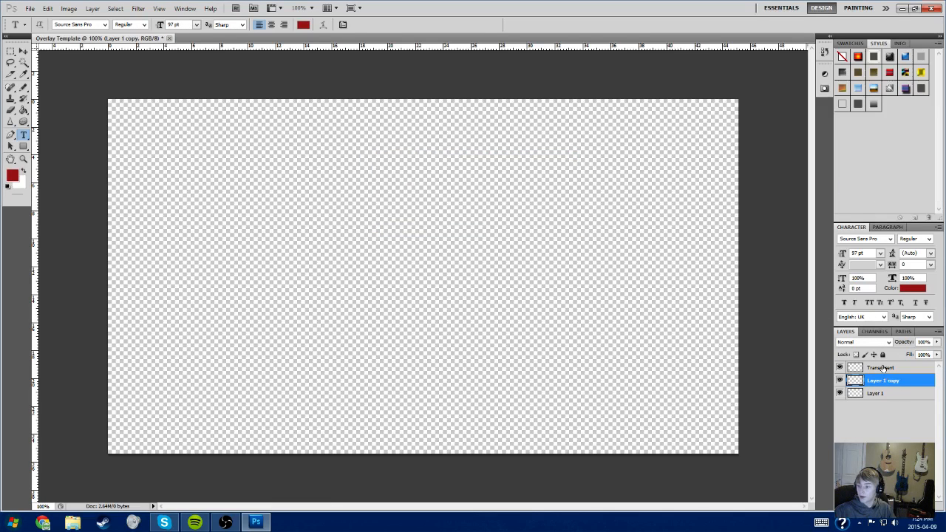
pyautogui.moveTo(885, 369); pyautogui.dragTo(891, 408)
pyautogui.click(893, 410)
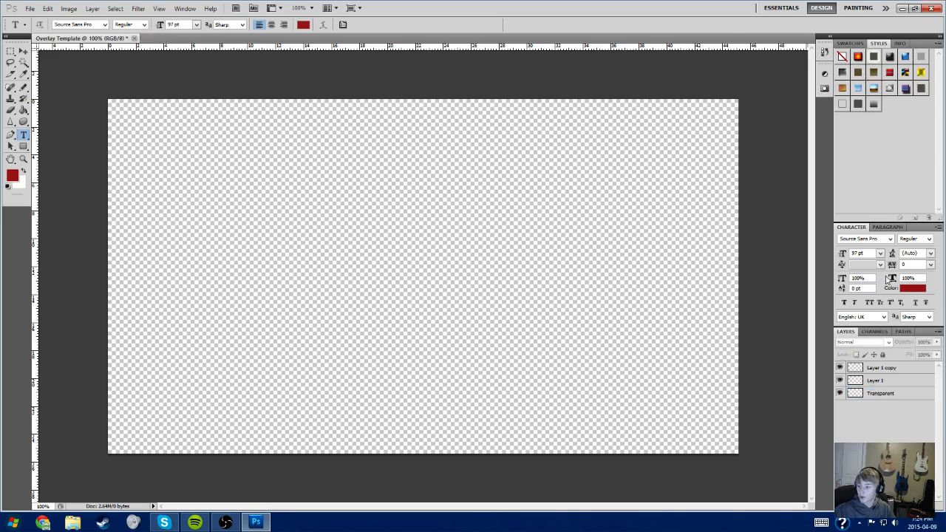
# - Target Layer 1 and activate the standard Pen Tool for drawing a path
pyautogui.click(876, 382)
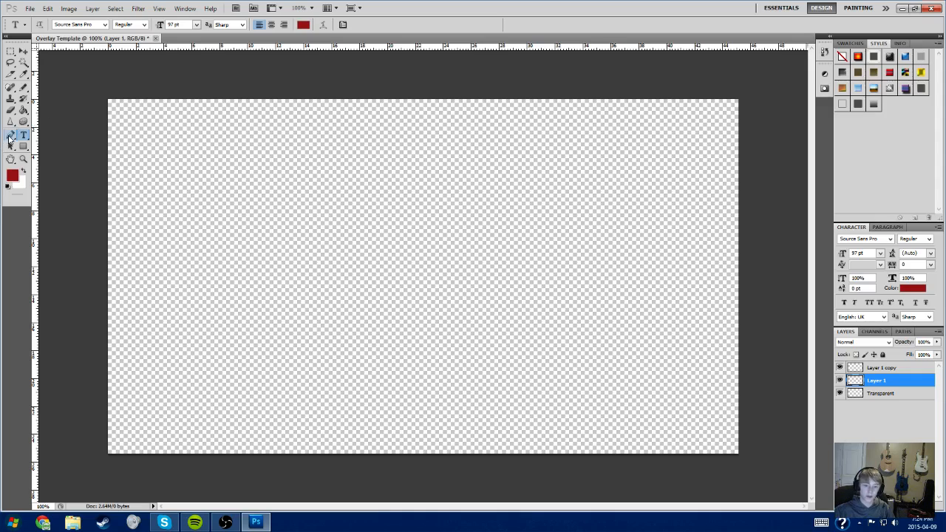
pyautogui.click(12, 136)
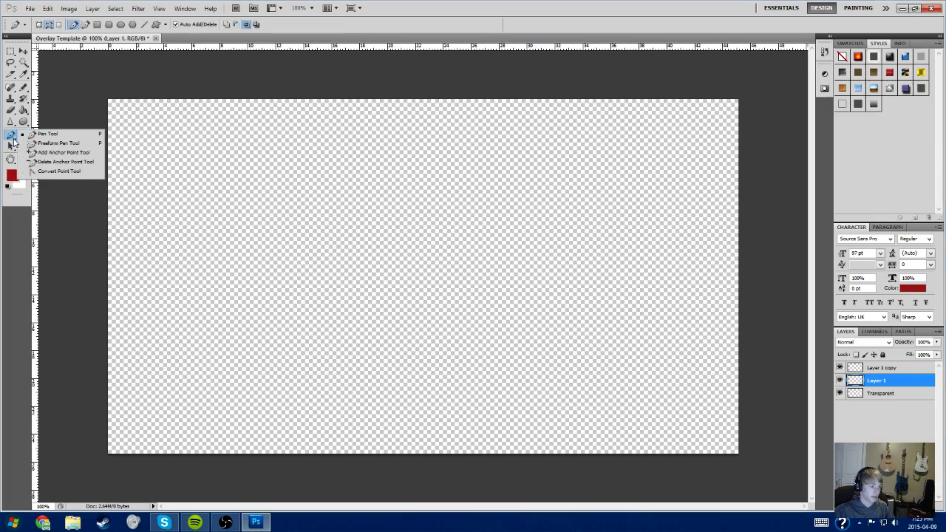
pyautogui.click(11, 137)
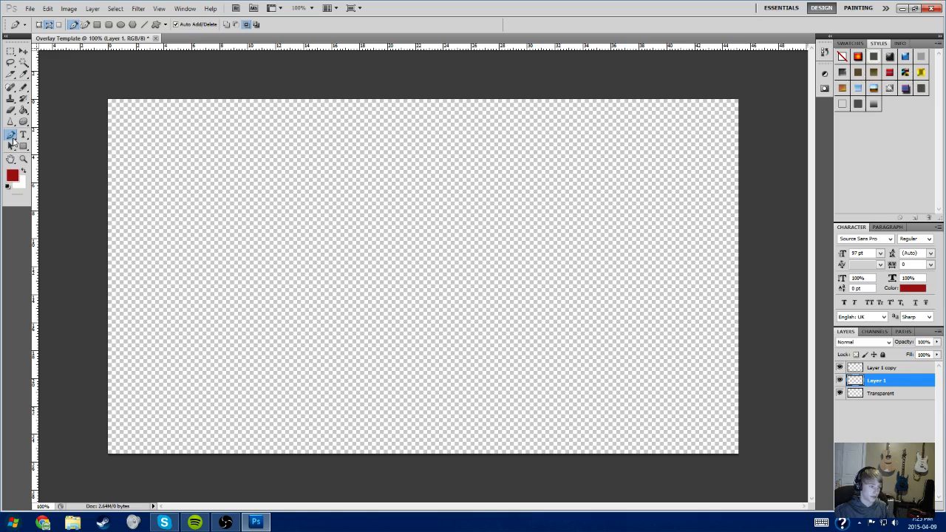
pyautogui.click(11, 136)
pyautogui.click(38, 136)
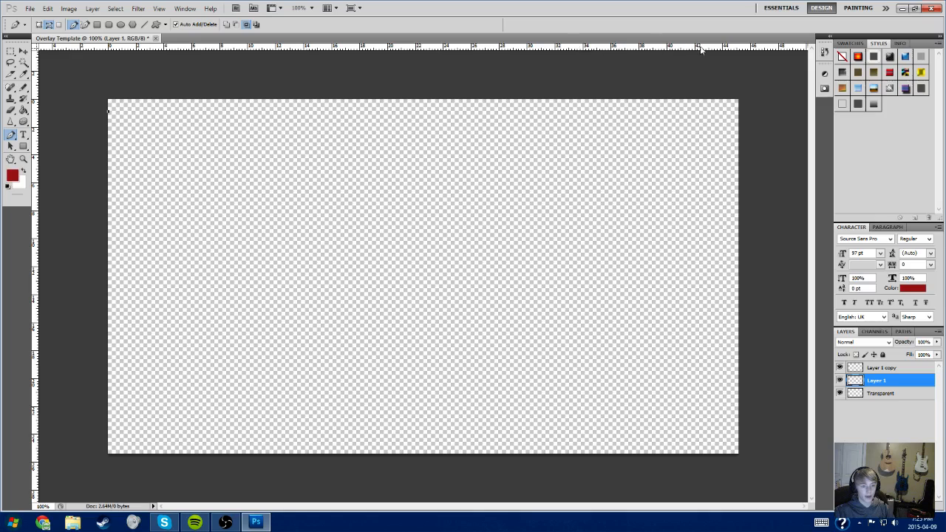
pyautogui.click(92, 8)
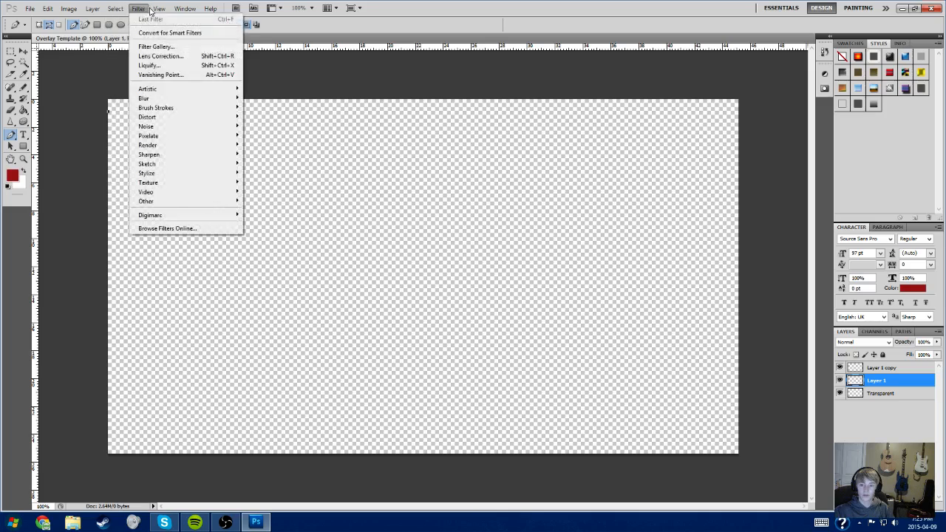
pyautogui.moveTo(159, 8)
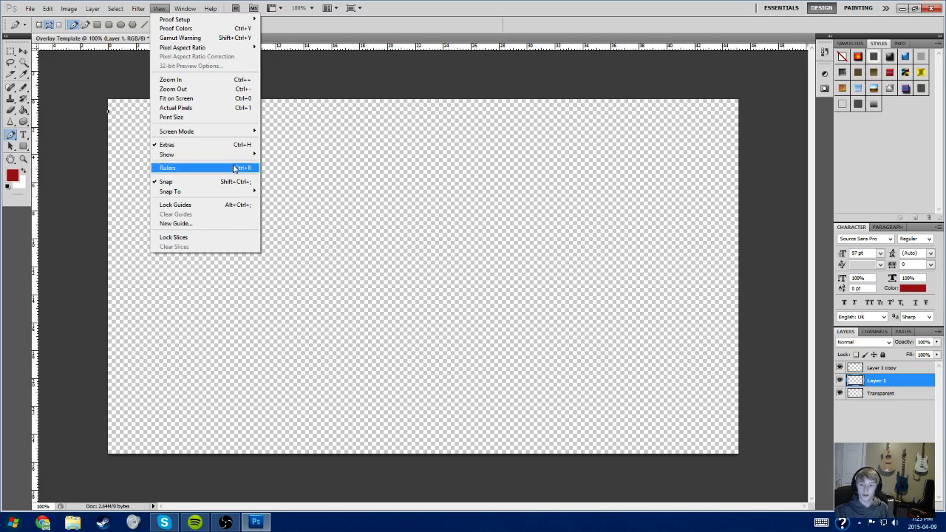
pyautogui.click(344, 91)
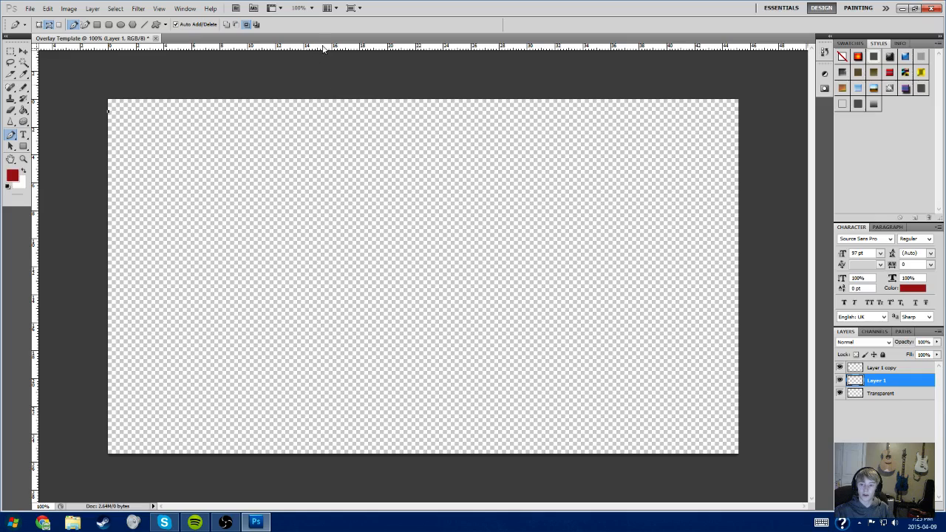
pyautogui.moveTo(322, 54); pyautogui.dragTo(326, 111)
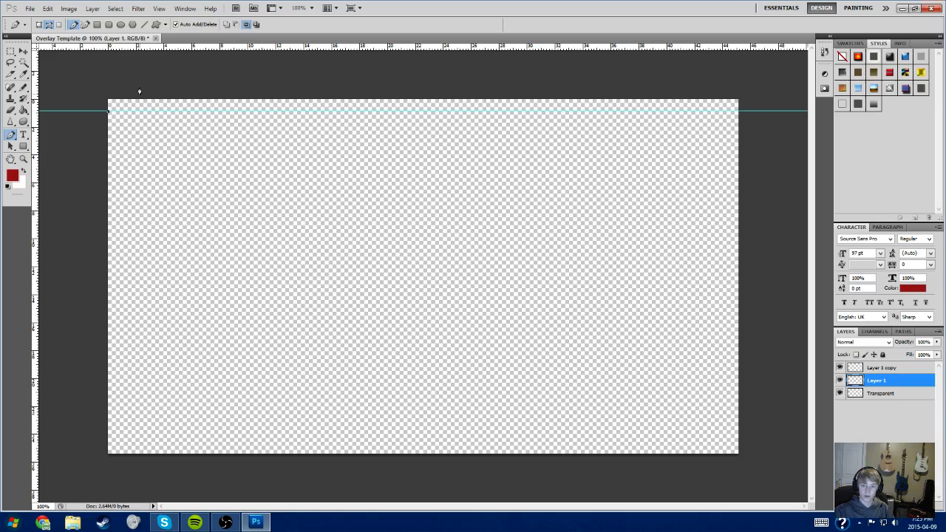
pyautogui.hotkey('ctrl', 'alt', 'z')
pyautogui.hotkey('ctrl', 'alt', 'z')
pyautogui.hotkey('ctrl', 'alt', 'z')
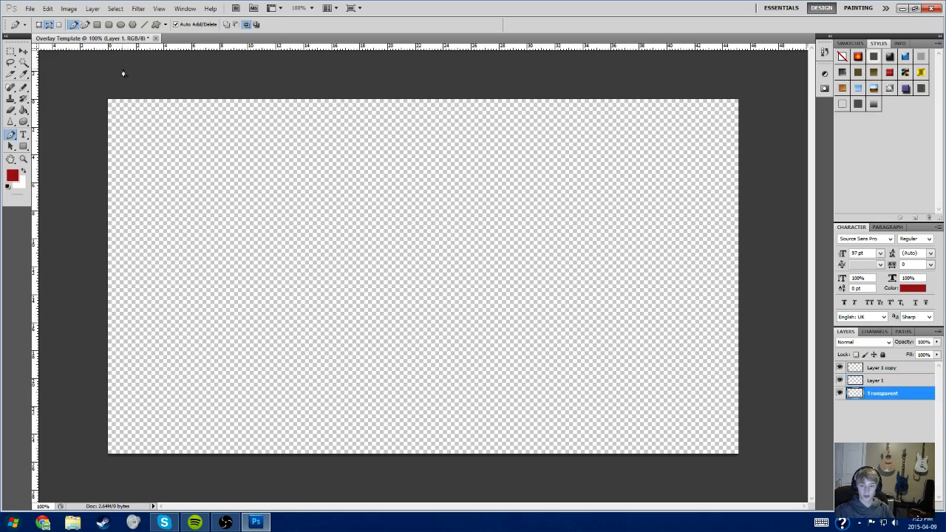
# - Place horizontal guides along the canvas's top edge and slightly below it, plus vertical guides on its left and right edges
pyautogui.moveTo(163, 59); pyautogui.dragTo(167, 111)
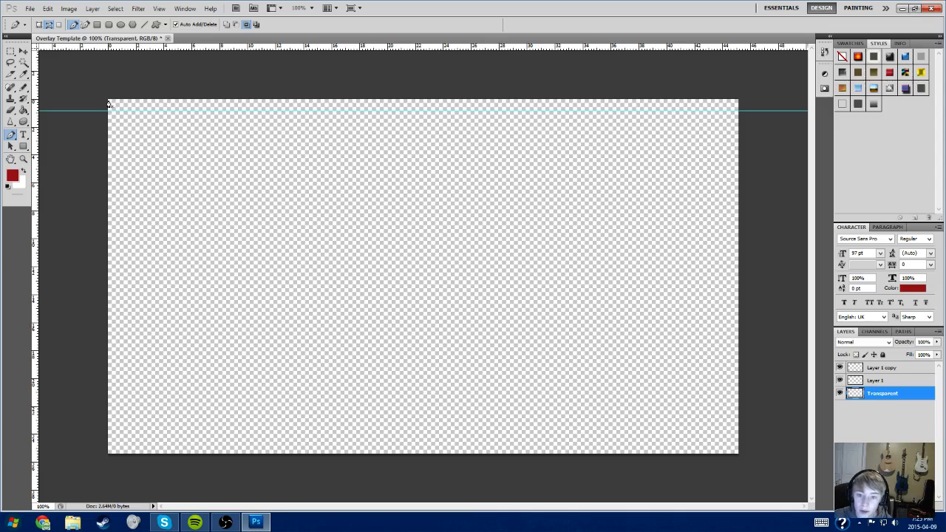
pyautogui.moveTo(116, 55); pyautogui.dragTo(119, 98)
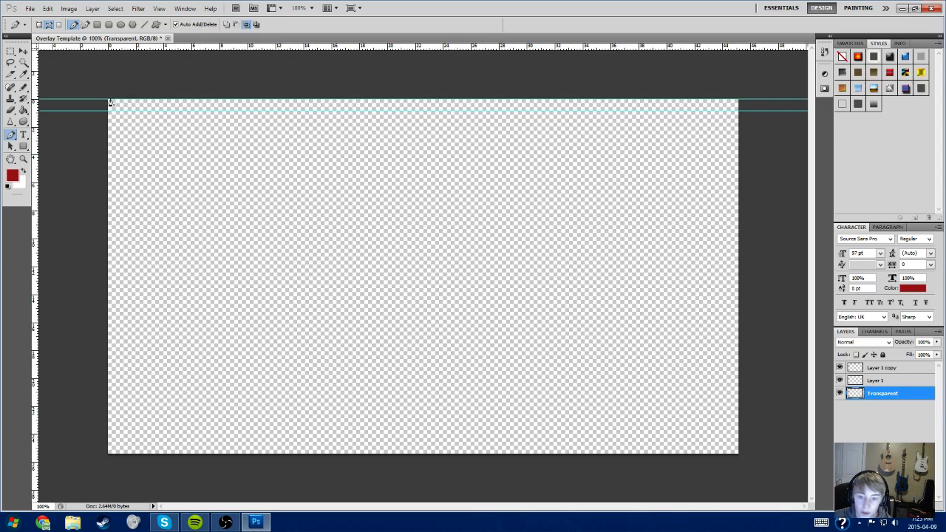
pyautogui.moveTo(41, 153); pyautogui.dragTo(108, 144)
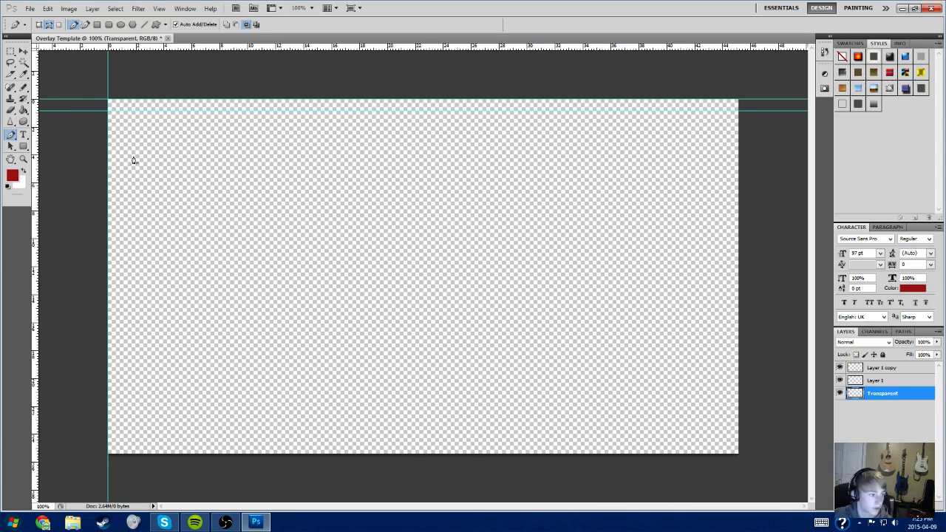
pyautogui.moveTo(40, 191); pyautogui.dragTo(736, 182)
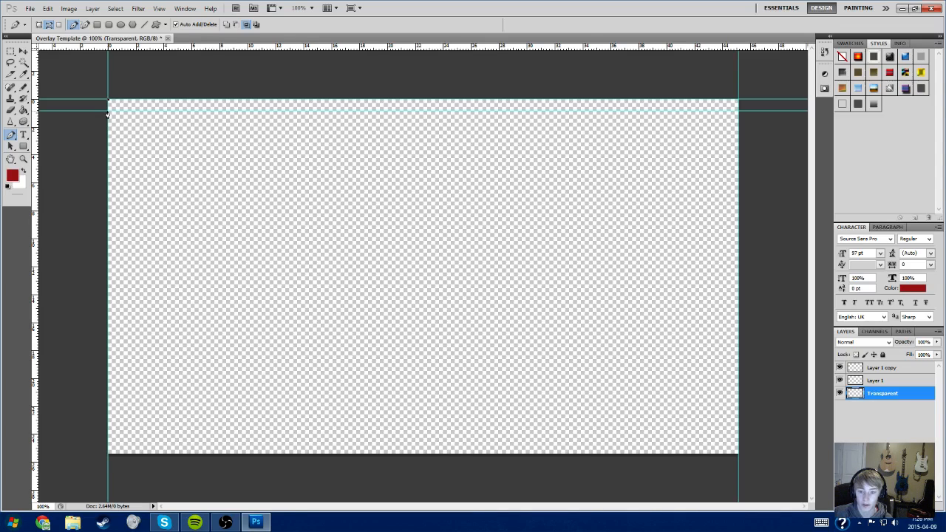
# - Trace a closed Pen path around the thin strip between the two upper guides, and make Layer 1 active
pyautogui.click(738, 112)
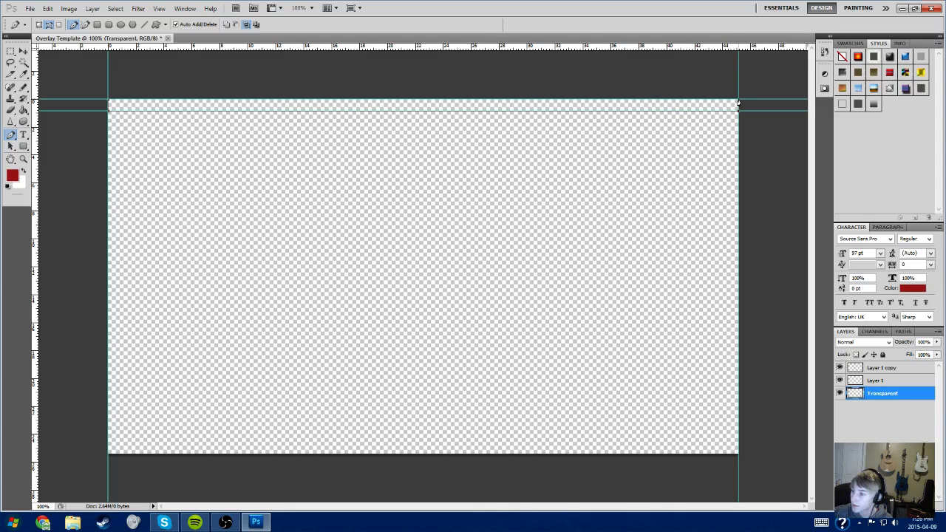
pyautogui.click(108, 102)
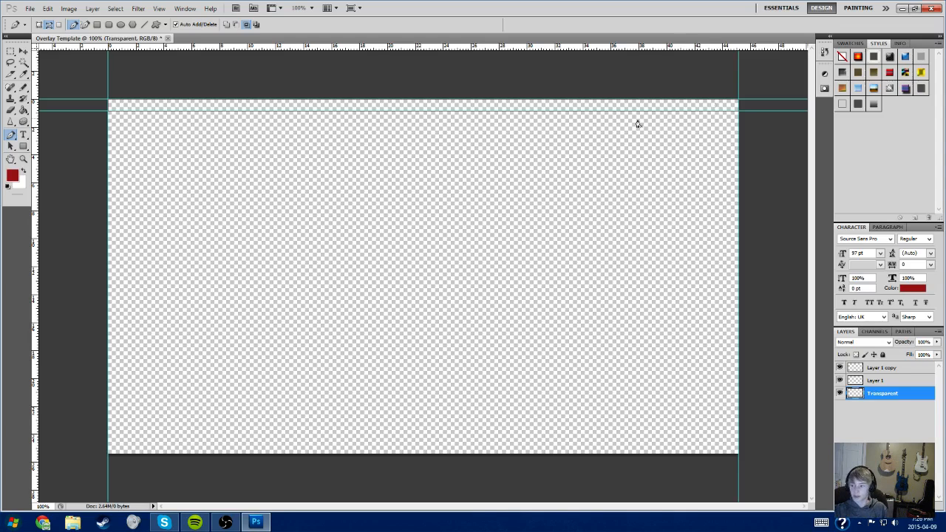
pyautogui.click(879, 385)
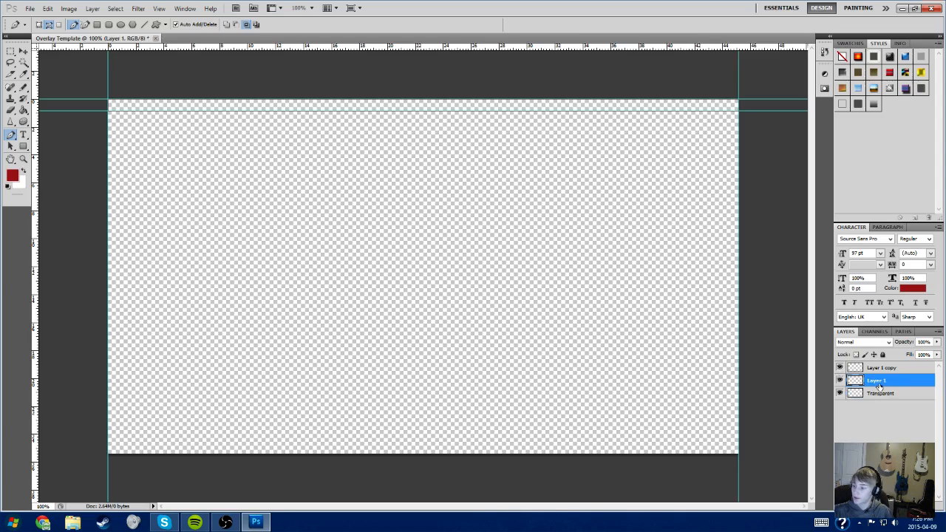
# - Fill the top strip's path with dark grey 353434 in Normal mode at 100% opacity, and return to the Pen Tool
pyautogui.rightClick(345, 104)
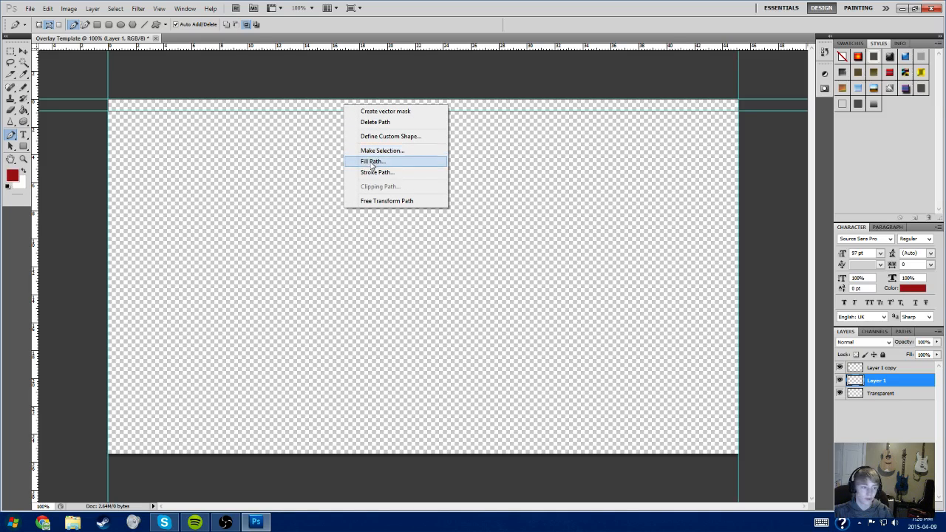
pyautogui.click(372, 162)
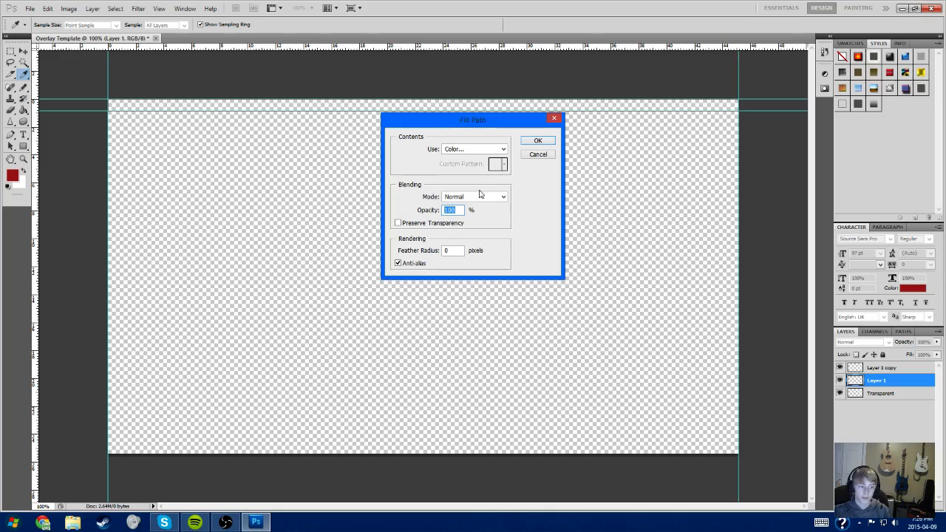
pyautogui.click(503, 149)
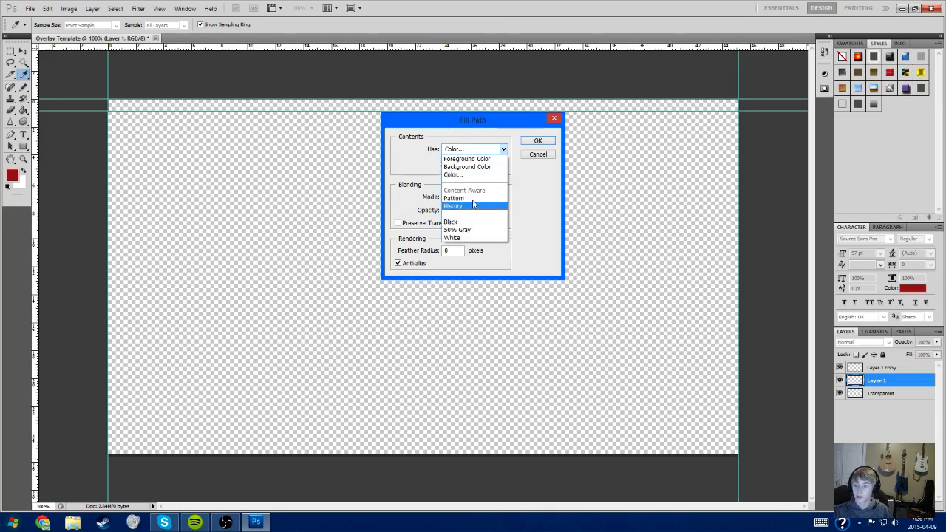
pyautogui.click(462, 175)
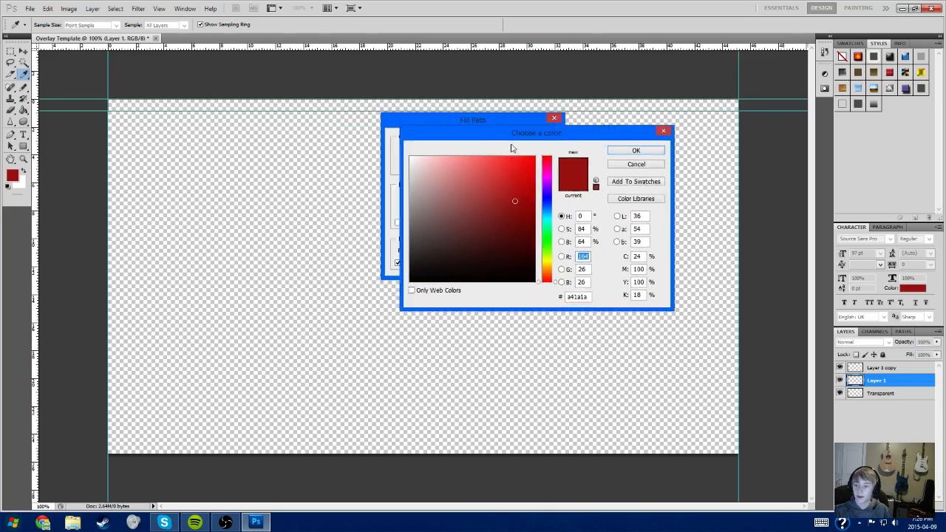
pyautogui.moveTo(510, 145); pyautogui.dragTo(185, 97)
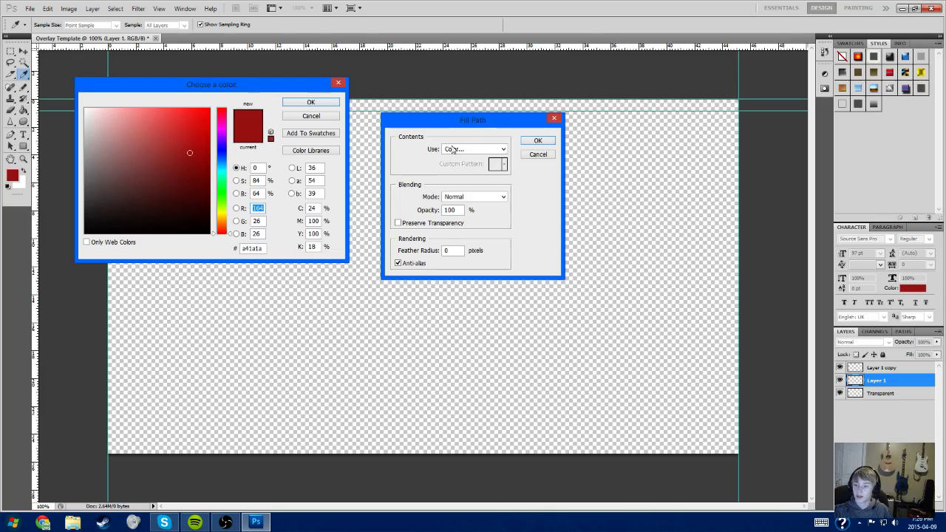
pyautogui.moveTo(121, 168)
pyautogui.mouseDown()
pyautogui.moveTo(118, 205)
pyautogui.moveTo(115, 172)
pyautogui.moveTo(117, 189)
pyautogui.moveTo(114, 174)
pyautogui.moveTo(130, 177)
pyautogui.moveTo(69, 210)
pyautogui.moveTo(86, 207)
pyautogui.mouseUp()
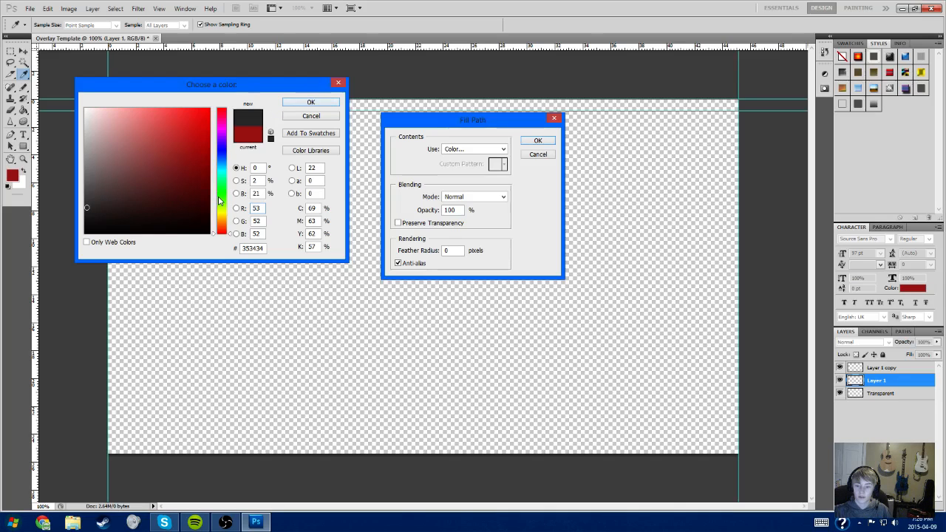
pyautogui.click(313, 103)
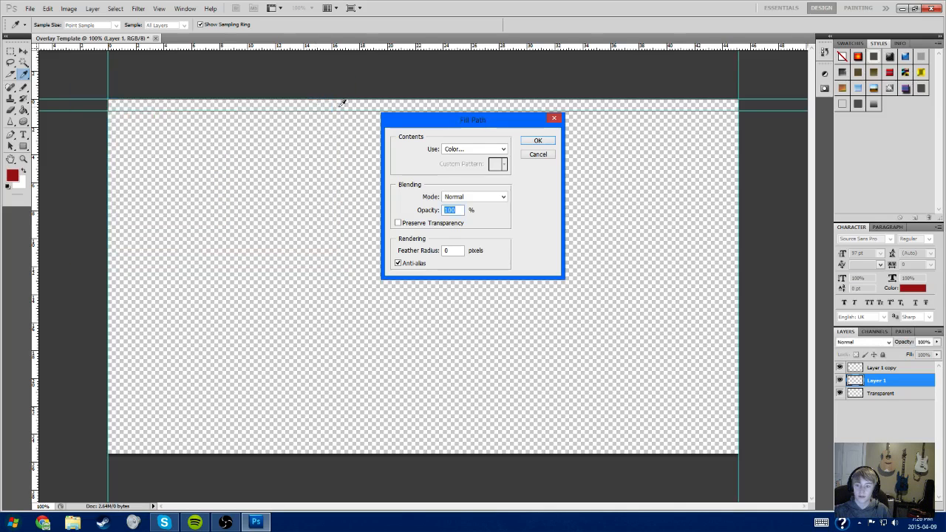
pyautogui.click(538, 142)
pyautogui.press('p')
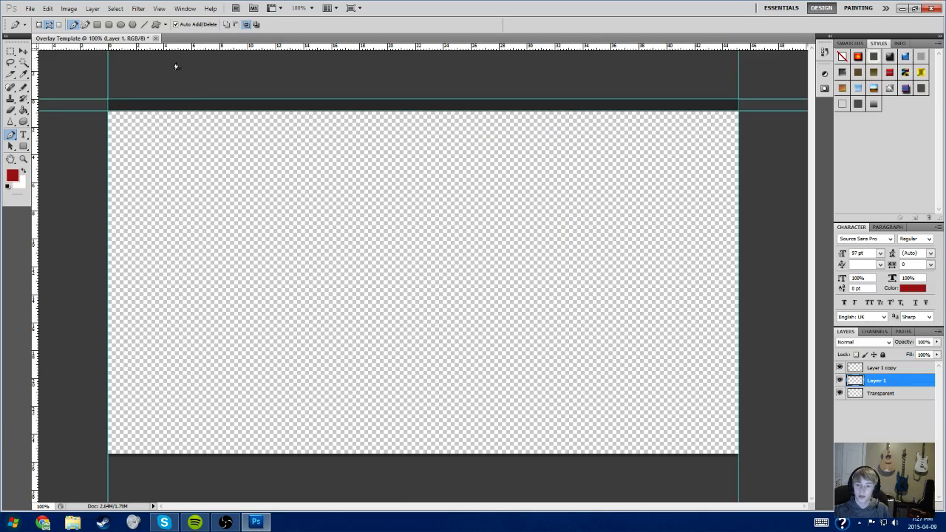
# - Remove all the guides around the filled top bar with the Move Tool
pyautogui.click(23, 51)
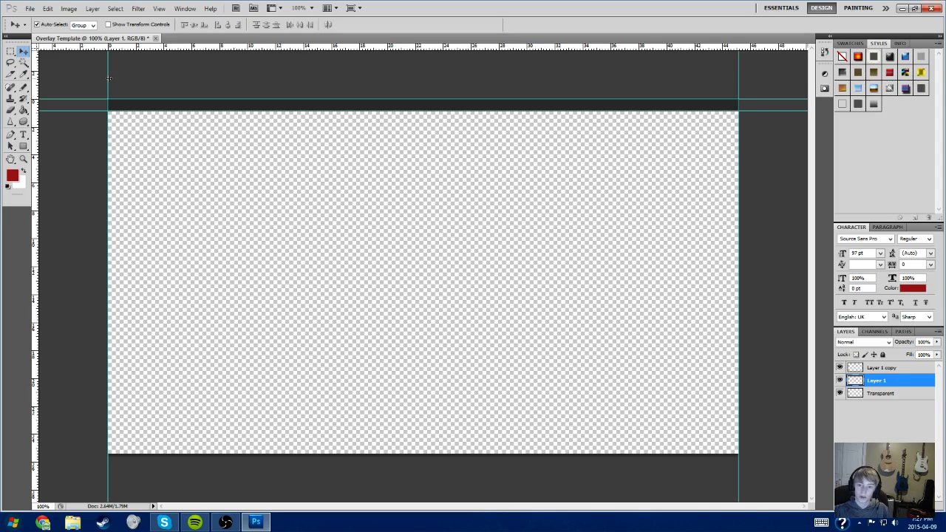
pyautogui.moveTo(108, 78); pyautogui.dragTo(64, 49)
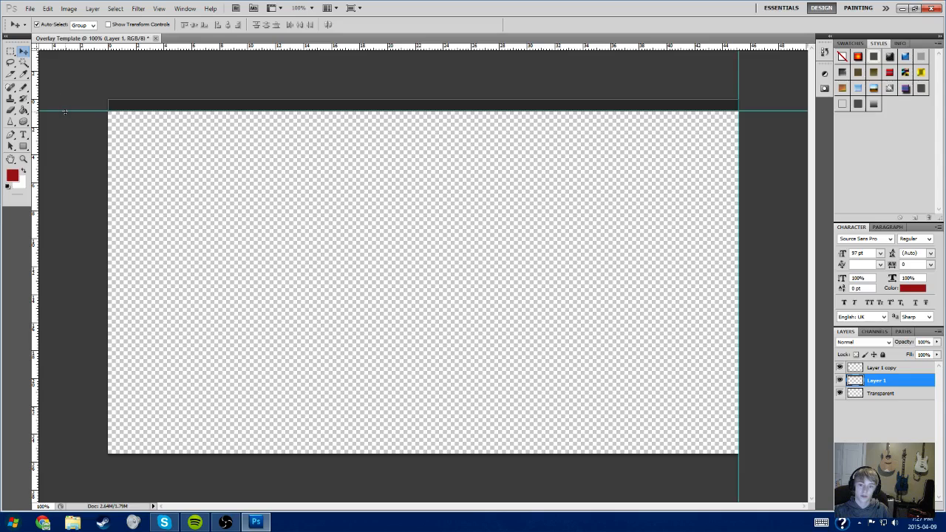
pyautogui.moveTo(65, 111); pyautogui.dragTo(69, 45)
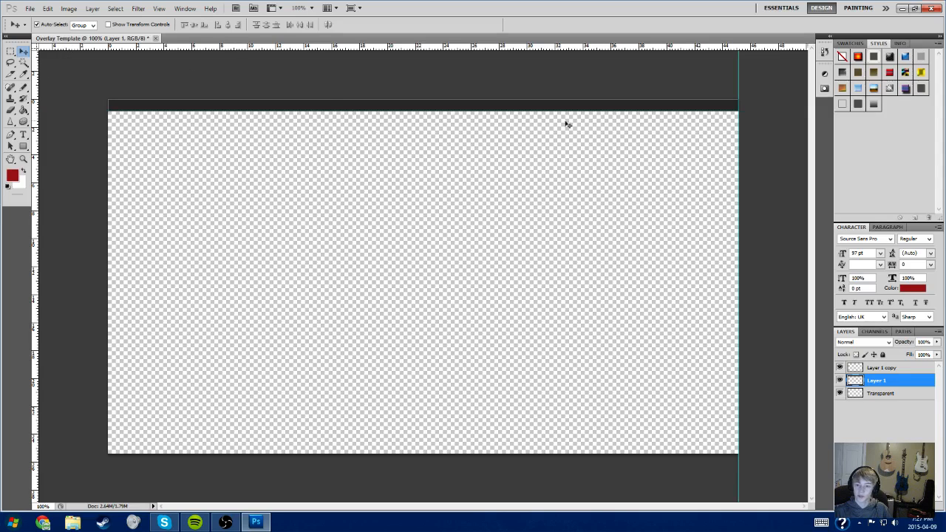
pyautogui.moveTo(737, 79); pyautogui.dragTo(33, 131)
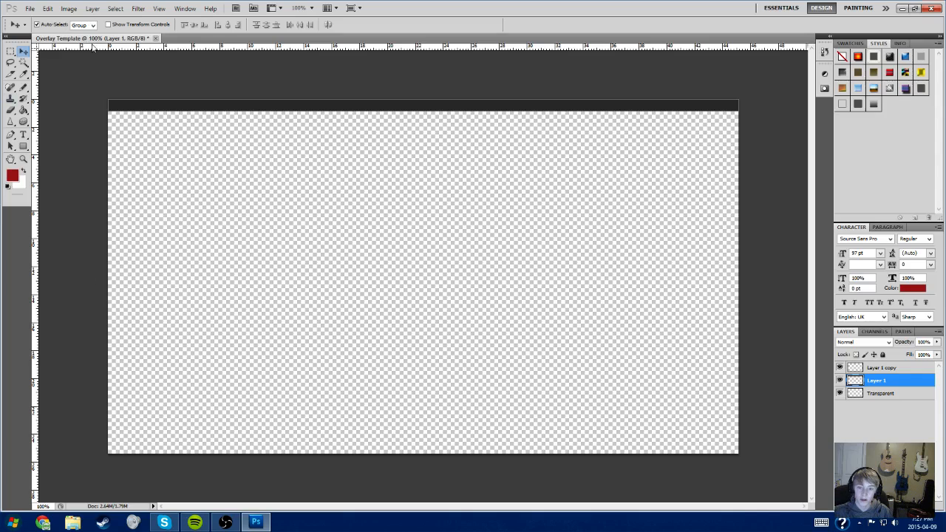
# - Place horizontal guides on the canvas's bottom edge and slightly above it, plus vertical guides on its left and right edges
pyautogui.moveTo(96, 48); pyautogui.dragTo(195, 442)
pyautogui.moveTo(168, 46); pyautogui.dragTo(57, 454)
pyautogui.moveTo(37, 448); pyautogui.dragTo(747, 391)
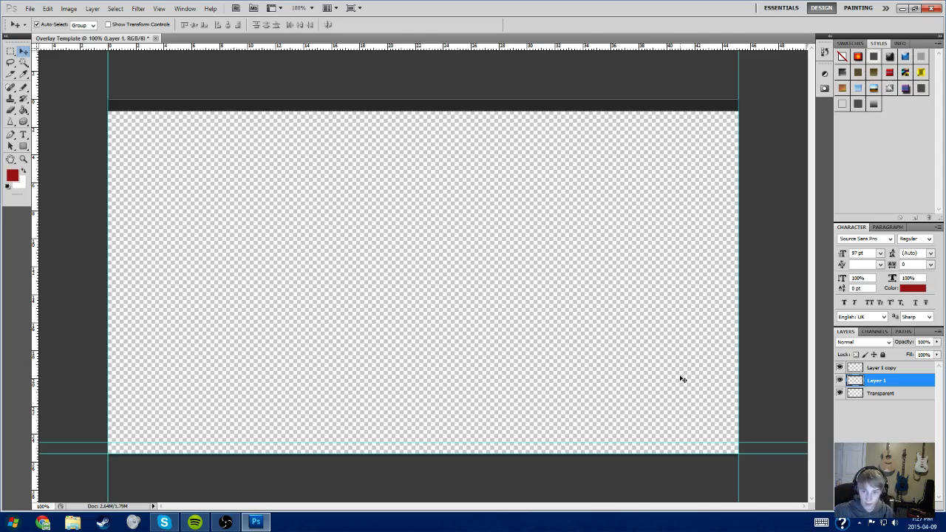
pyautogui.moveTo(487, 52); pyautogui.dragTo(461, 46)
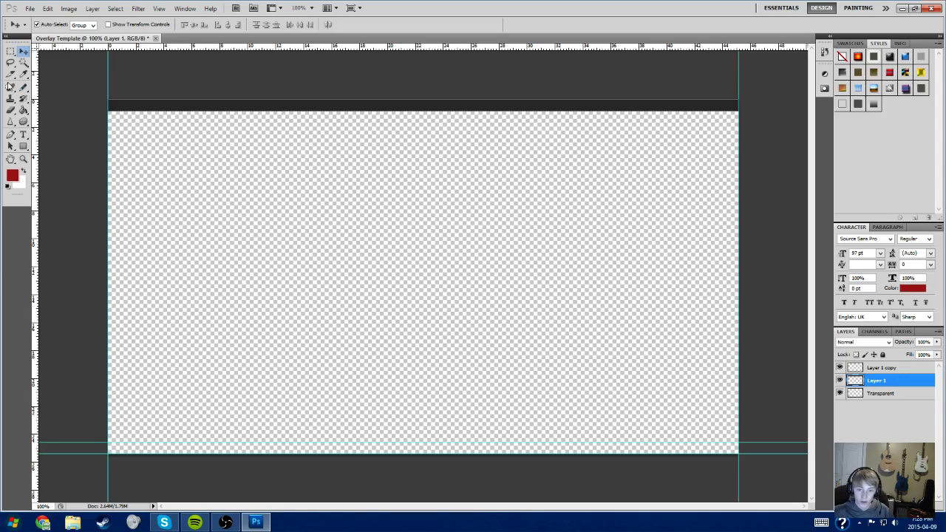
# - Trace a closed Pen path around the thin strip between the two lower guides on Layer 1
pyautogui.click(11, 137)
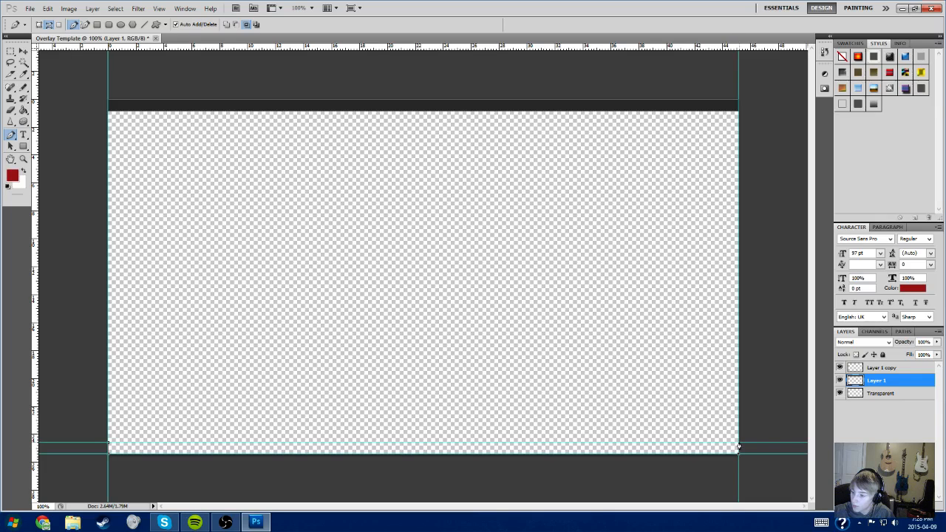
pyautogui.click(109, 443)
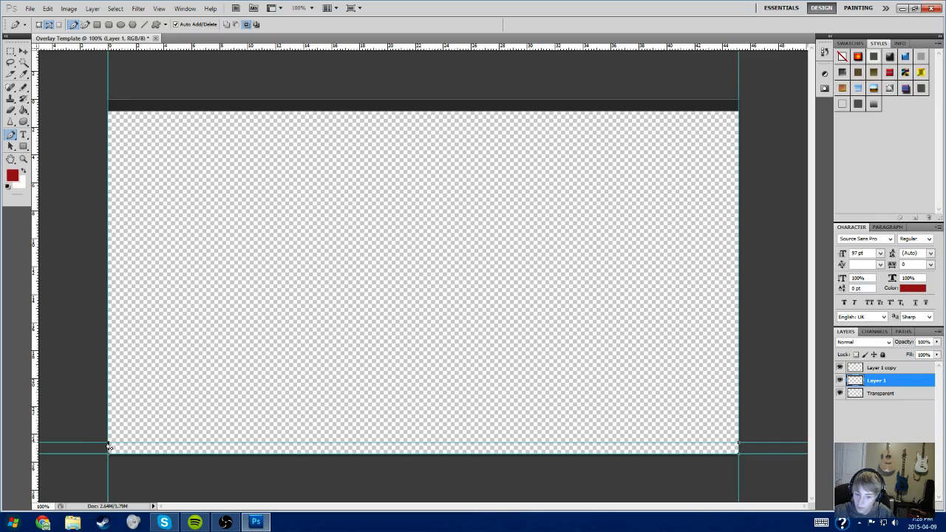
# - Try to fill the lower strip's path on Layer 1 with dark grey 353434 in Normal mode at 100% opacity
pyautogui.rightClick(169, 452)
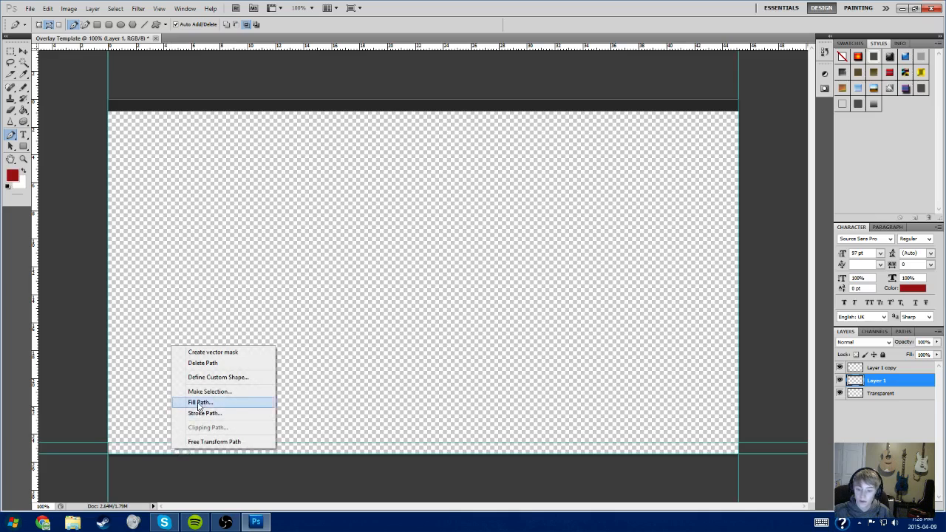
pyautogui.click(201, 403)
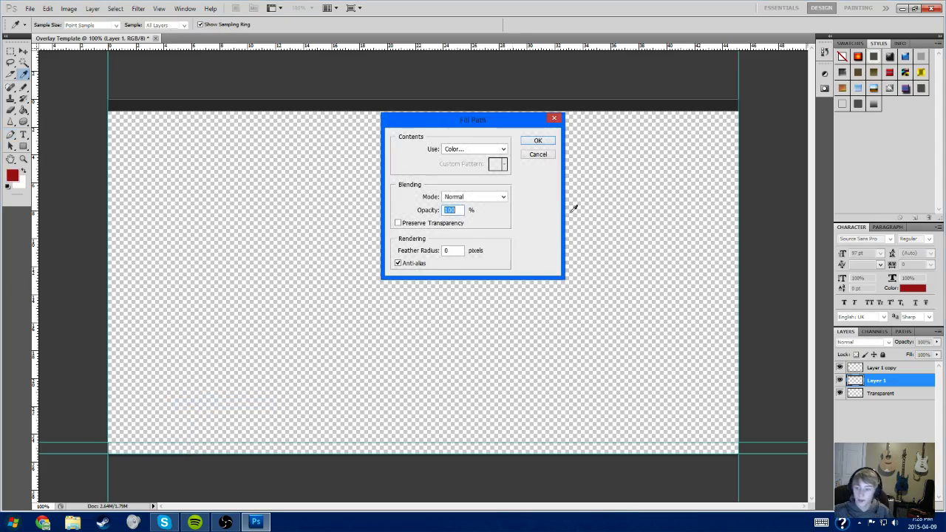
pyautogui.click(538, 140)
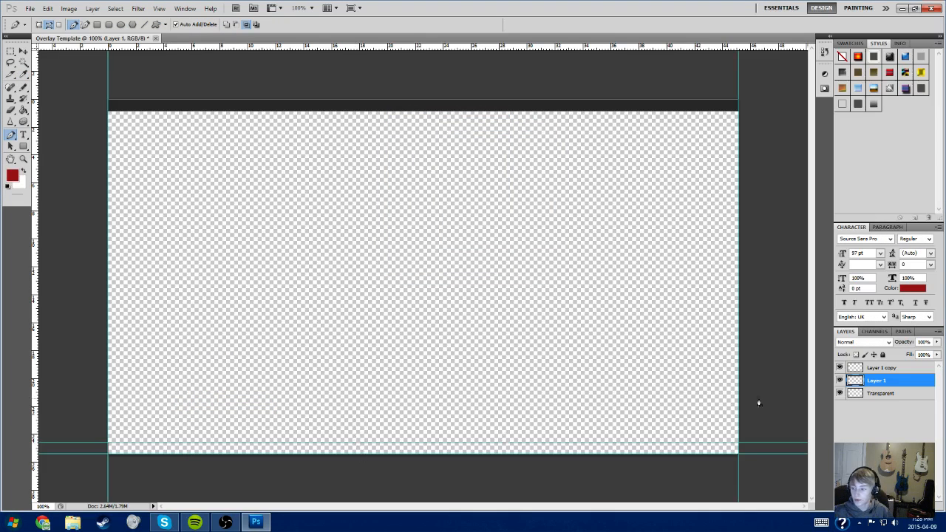
pyautogui.rightClick(616, 451)
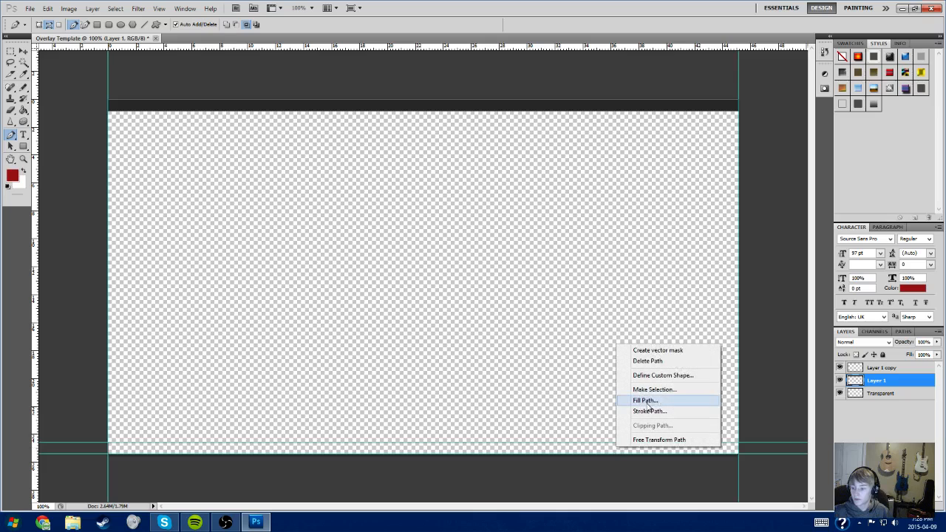
pyautogui.click(650, 403)
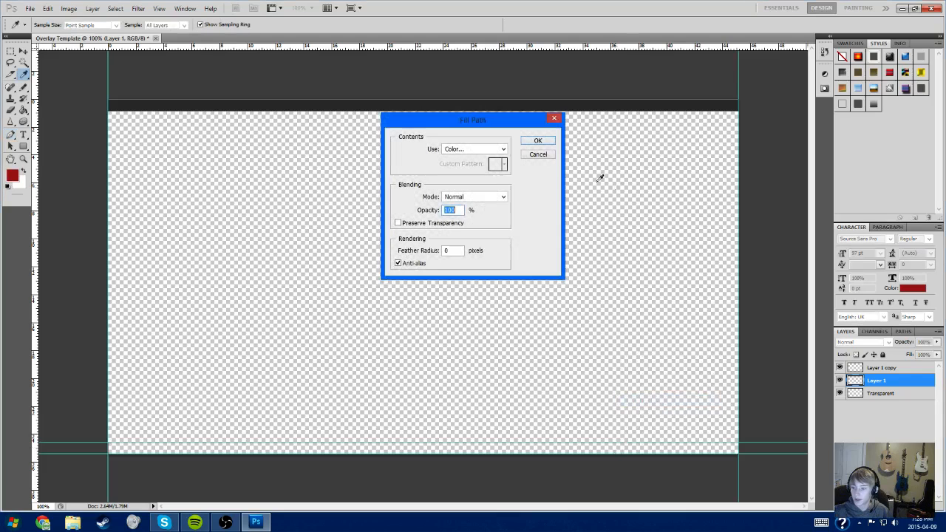
pyautogui.click(501, 150)
pyautogui.click(458, 173)
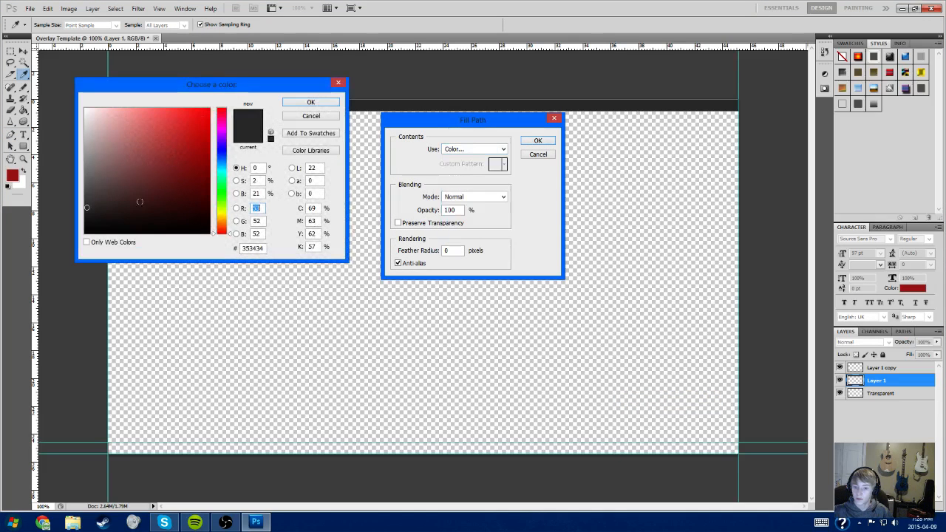
pyautogui.click(309, 104)
pyautogui.click(537, 141)
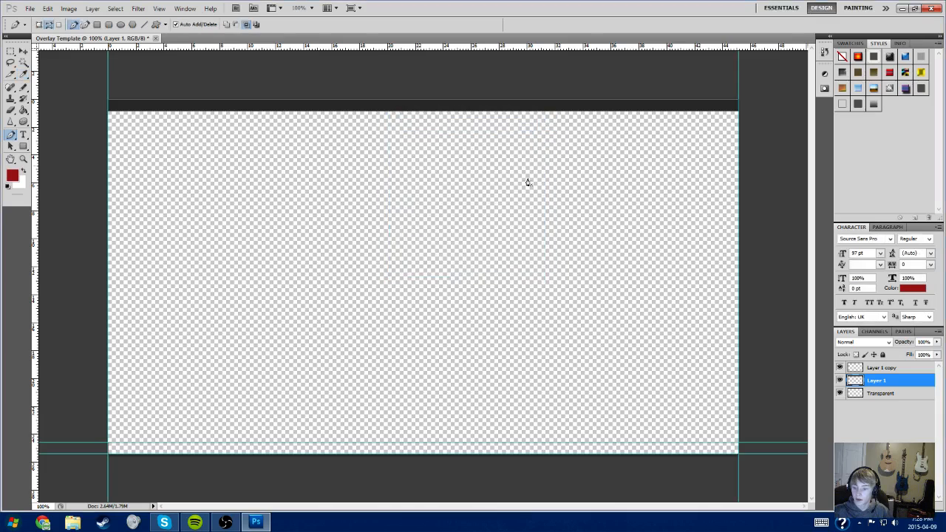
# - Select Layer 1 copy and delete the existing path
pyautogui.click(876, 369)
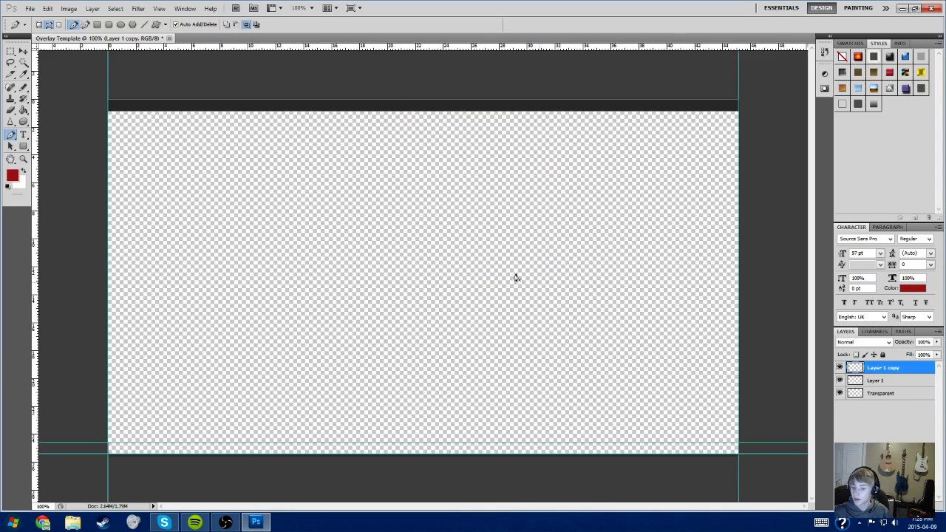
pyautogui.rightClick(393, 112)
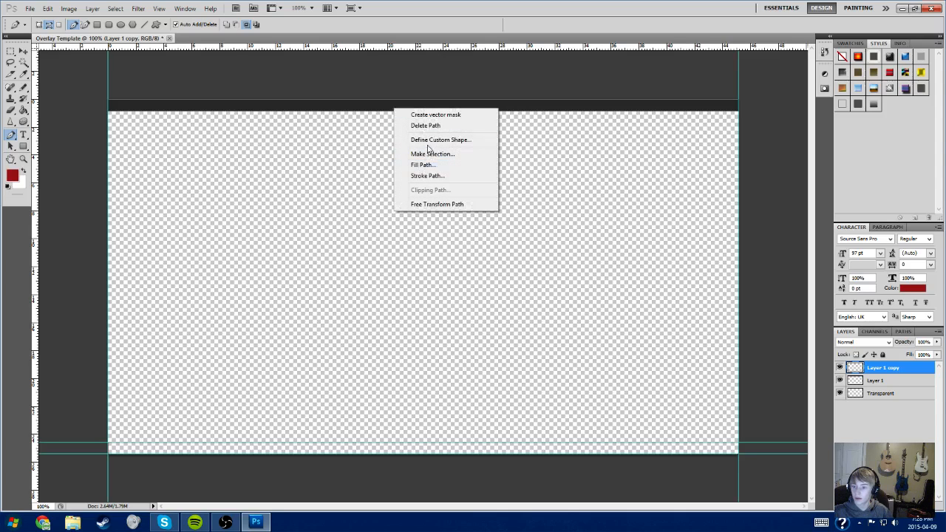
pyautogui.click(417, 127)
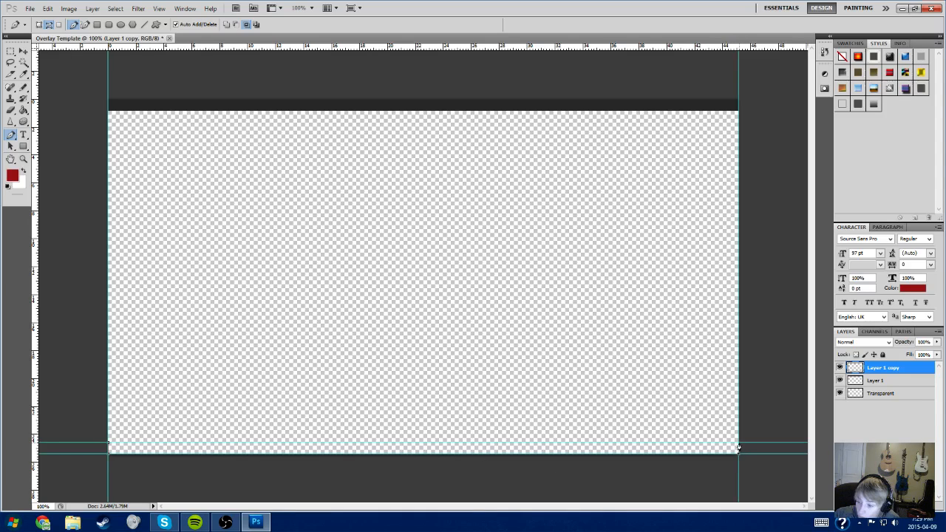
# - Trace a closed path around the strip between the two lower guides on Layer 1 copy and fill it with dark grey 353434 at 100% opacity
pyautogui.click(108, 446)
pyautogui.rightClick(178, 449)
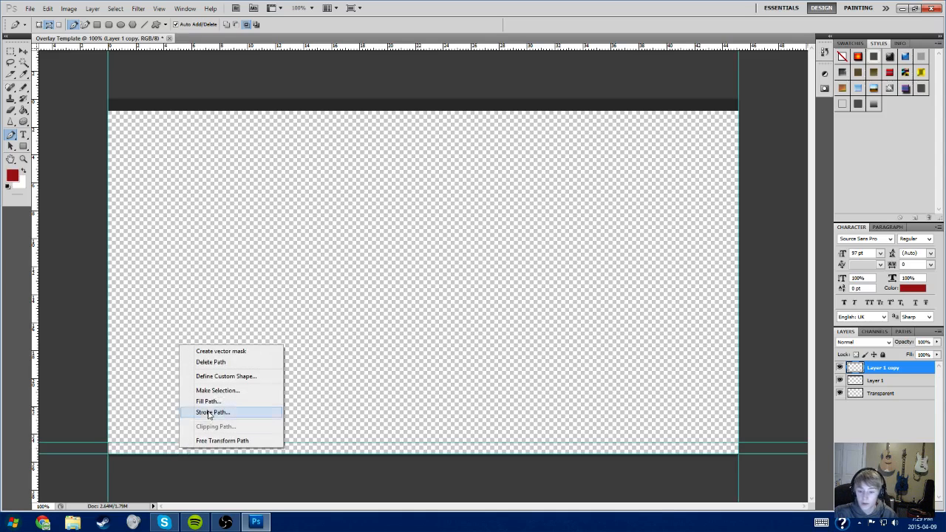
pyautogui.click(208, 401)
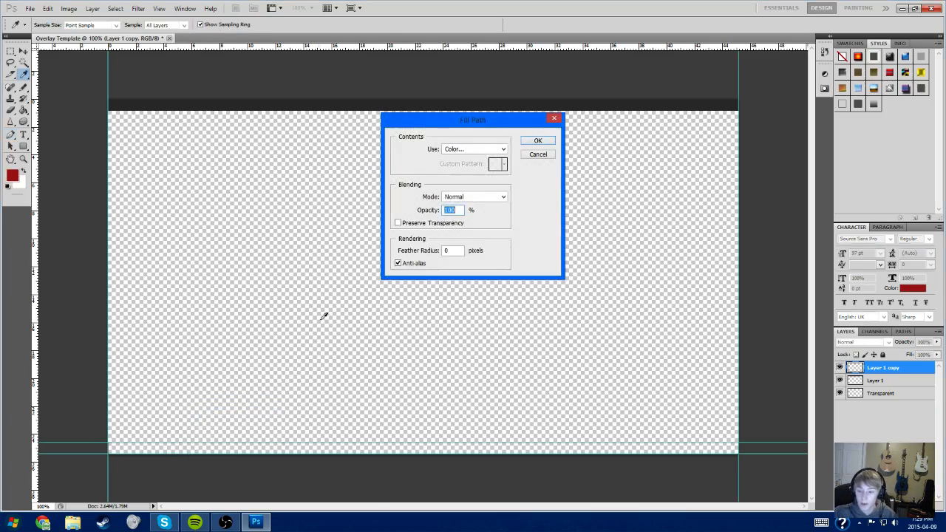
pyautogui.click(538, 140)
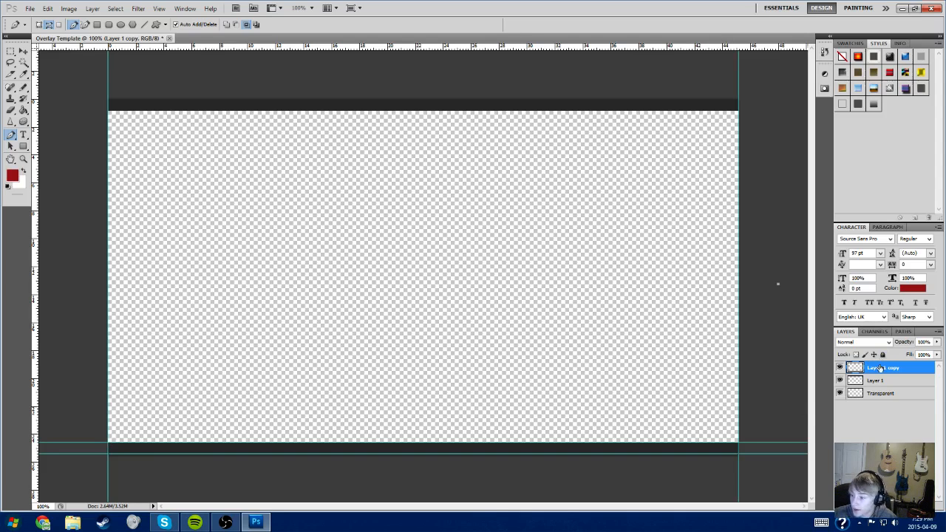
# - Duplicate the Transparent layer as Color Strip and move the copy to the top of the layer stack
pyautogui.rightClick(874, 396)
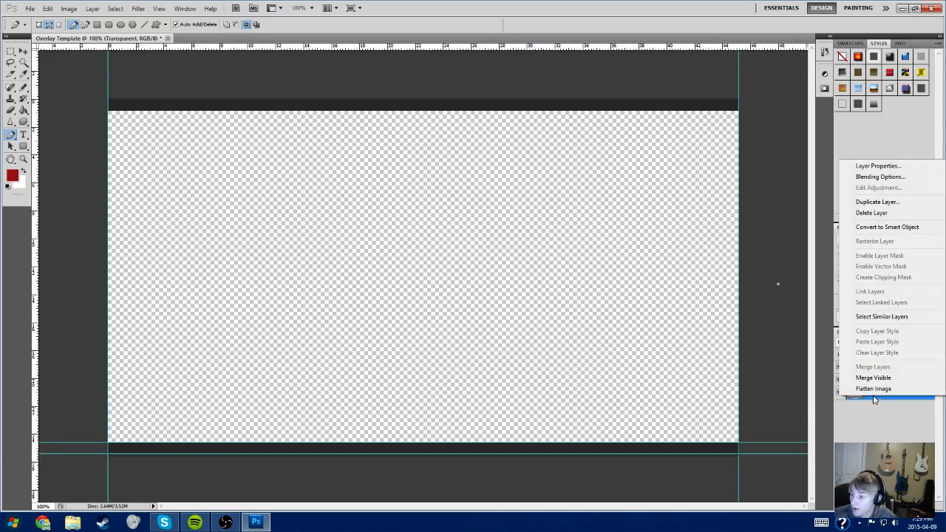
pyautogui.click(880, 202)
pyautogui.press('BackSpace')
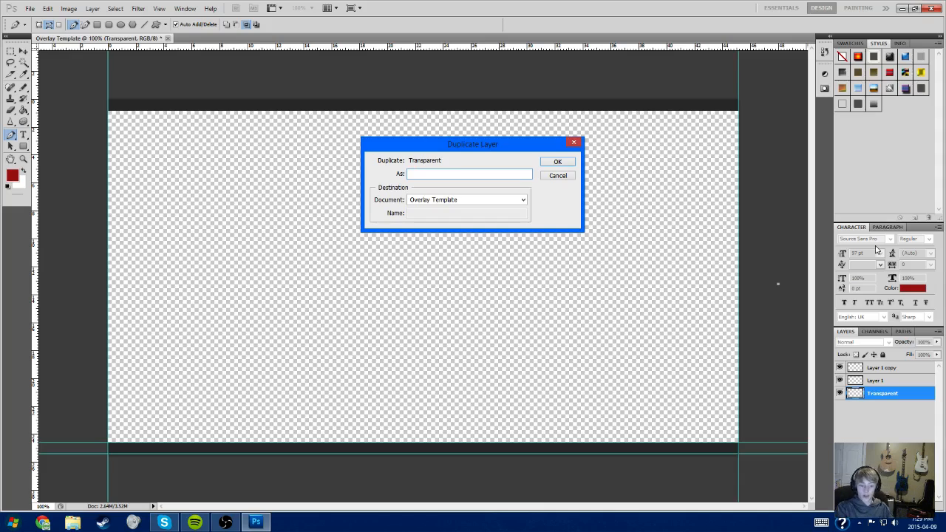
pyautogui.write('Col')
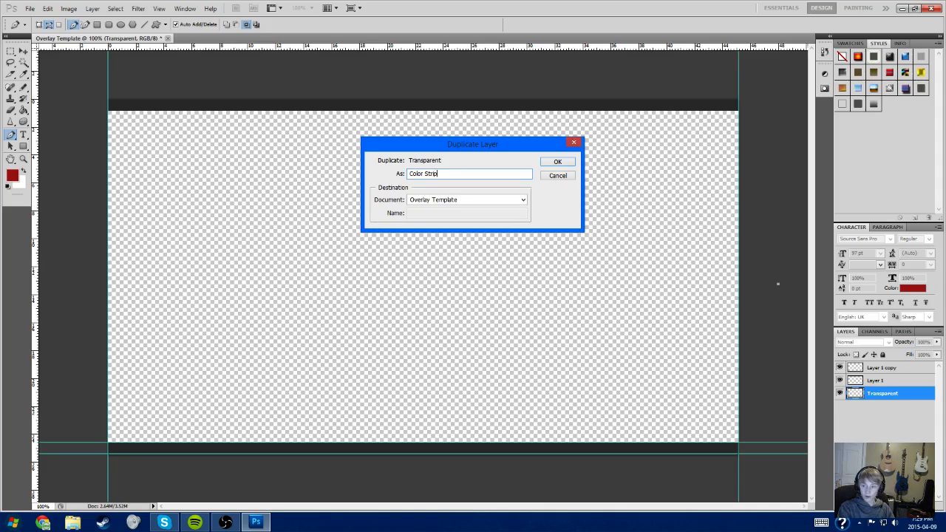
pyautogui.write('or Strip')
pyautogui.click(559, 164)
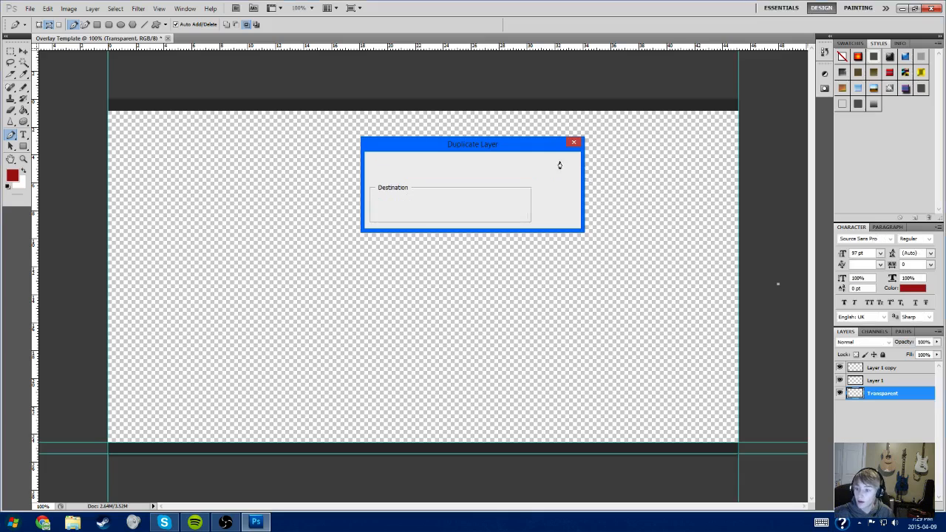
pyautogui.moveTo(875, 397); pyautogui.dragTo(887, 363)
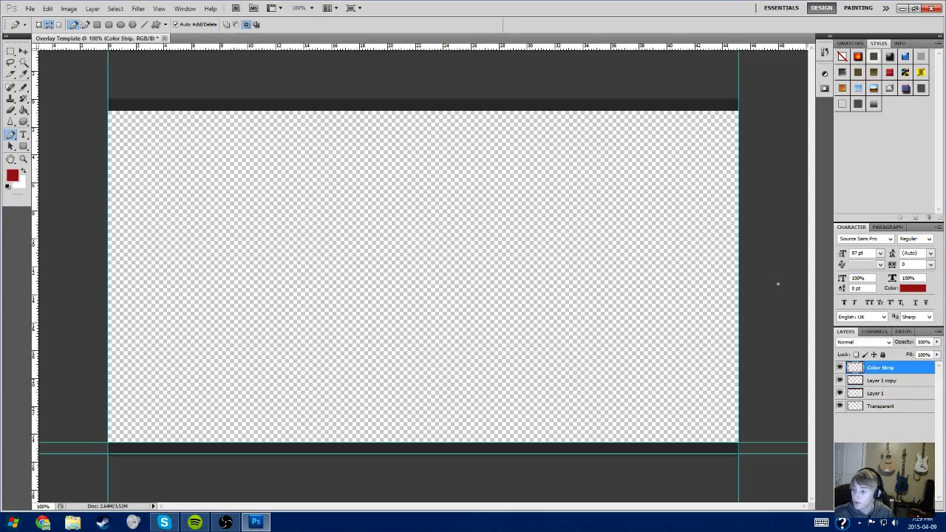
pyautogui.click(876, 456)
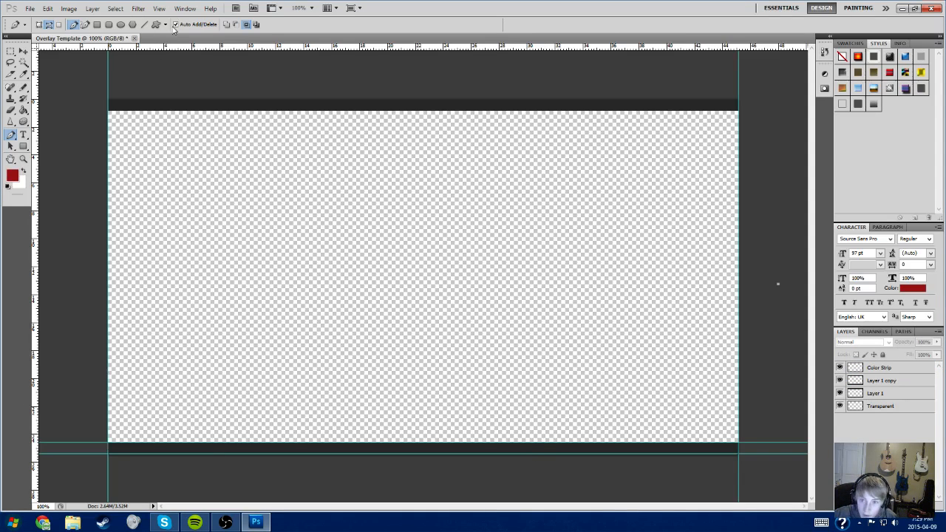
pyautogui.moveTo(170, 48); pyautogui.dragTo(171, 442)
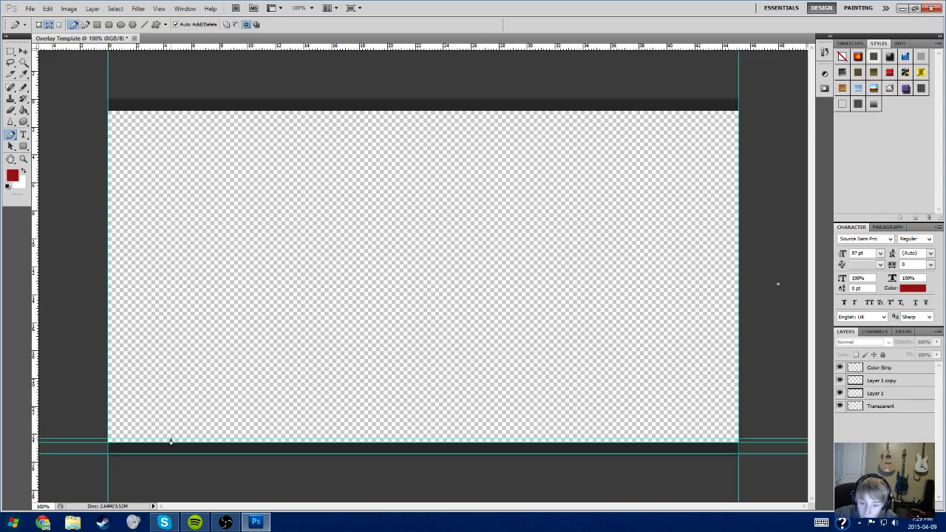
pyautogui.click(107, 441)
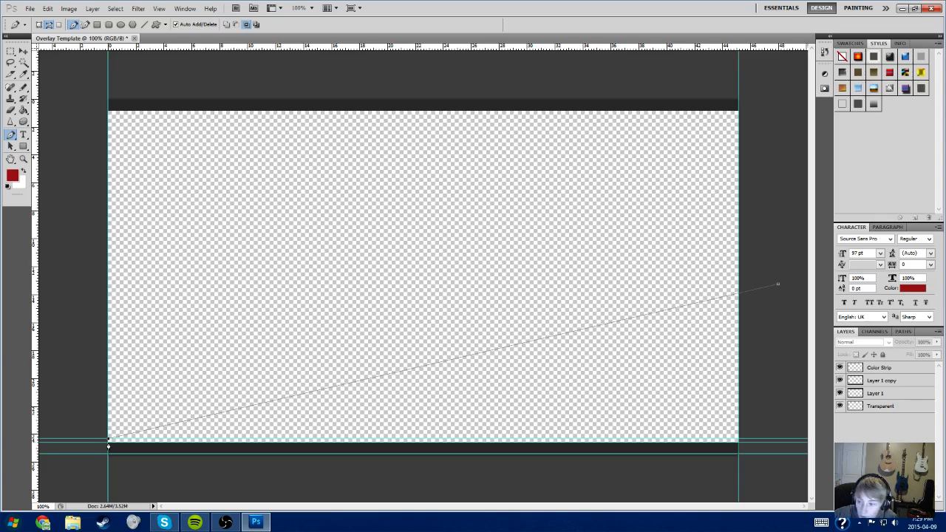
pyautogui.hotkey('ctrl', 'alt', 'z')
pyautogui.hotkey('ctrl', 'alt', 'z')
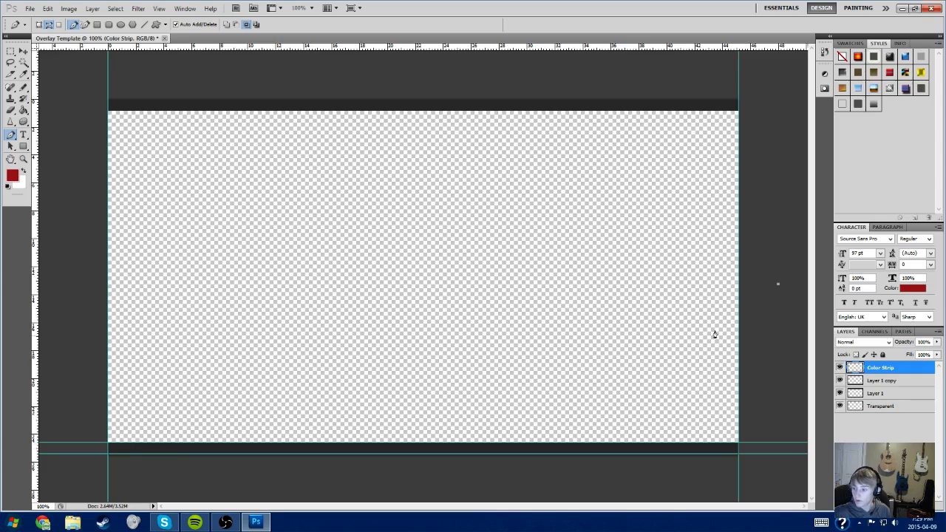
# - Delete the stray path point beyond the canvas's right edge while Color Strip is the active layer
pyautogui.rightClick(790, 298)
pyautogui.click(628, 326)
pyautogui.rightClick(627, 325)
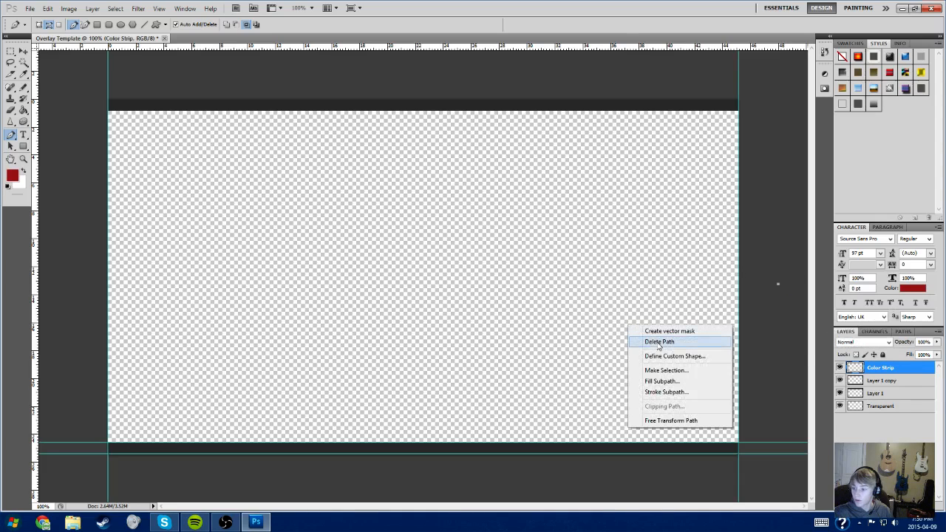
pyautogui.click(663, 343)
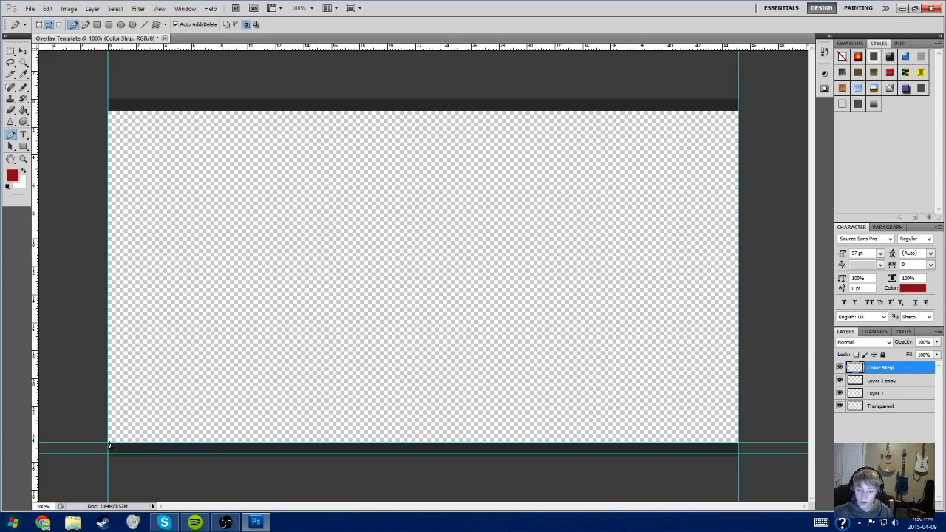
# - Place a horizontal guide slightly above the bottom bar and trace a closed Pen path around the narrow gap between guide and bar
pyautogui.moveTo(227, 49); pyautogui.dragTo(211, 440)
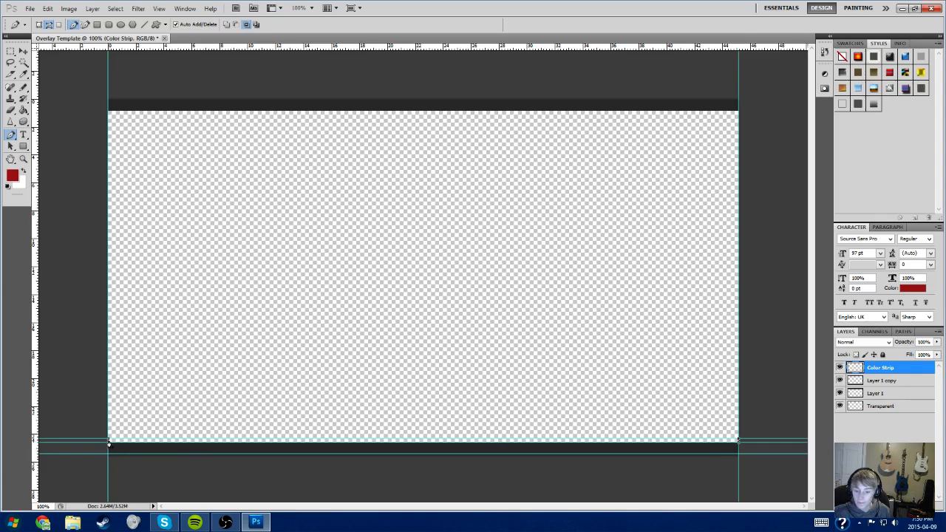
pyautogui.click(109, 440)
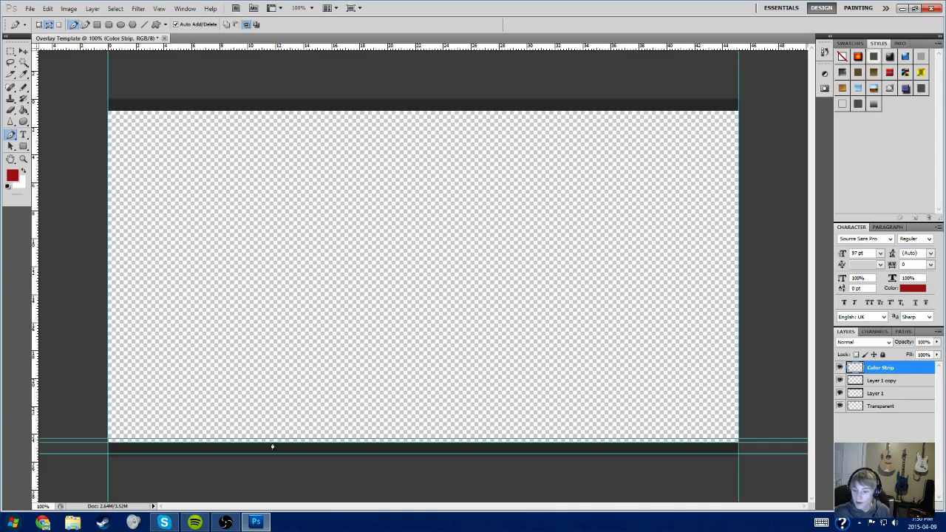
# - Fill the narrow path on Color Strip with bright blue 009cff in Normal mode at 100% opacity, and delete the path
pyautogui.rightClick(522, 443)
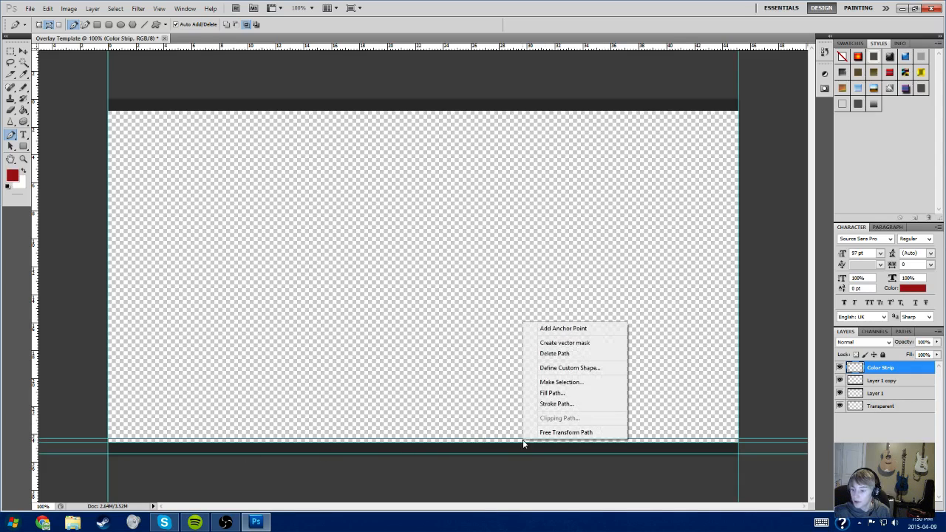
pyautogui.click(551, 391)
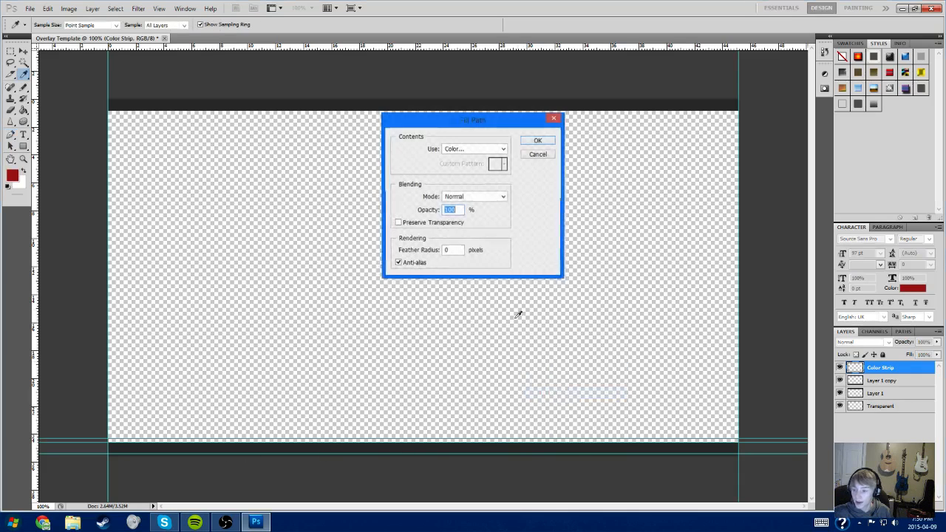
pyautogui.click(500, 152)
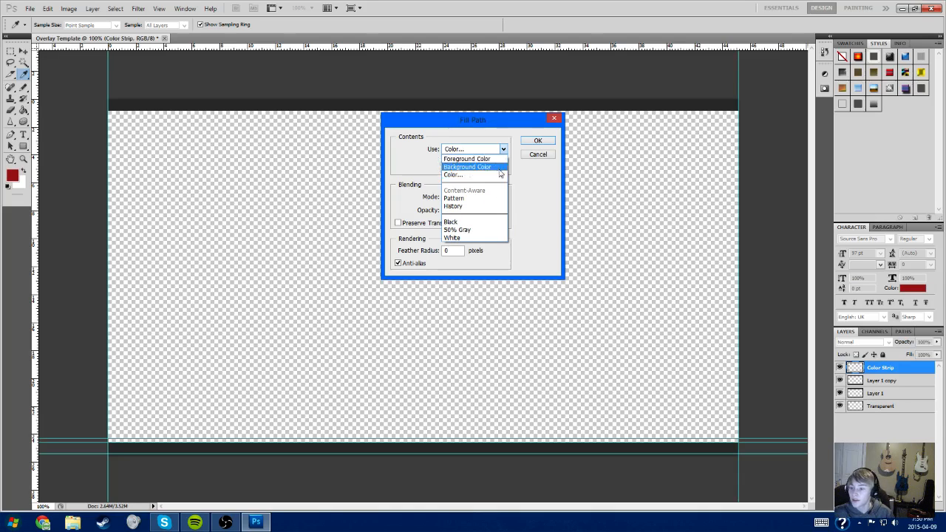
pyautogui.click(453, 174)
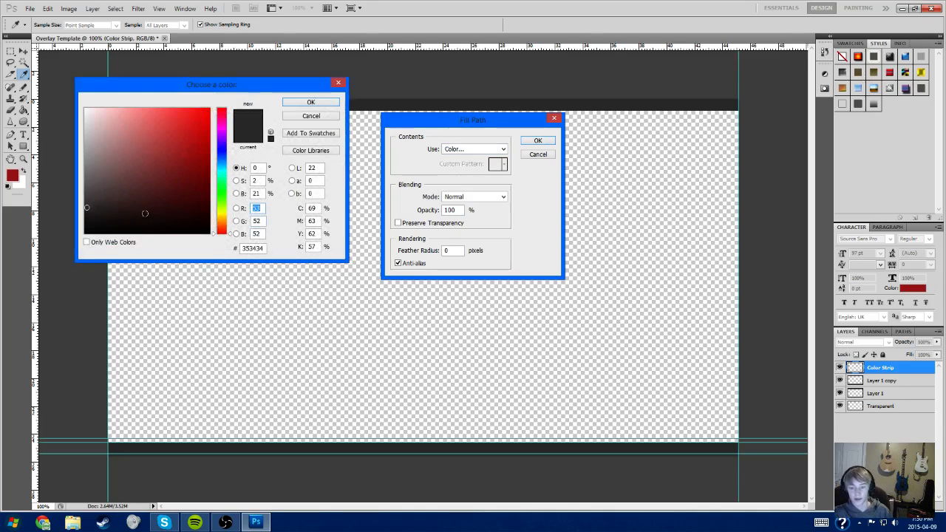
pyautogui.moveTo(222, 207); pyautogui.dragTo(224, 124)
pyautogui.moveTo(126, 185); pyautogui.dragTo(217, 163)
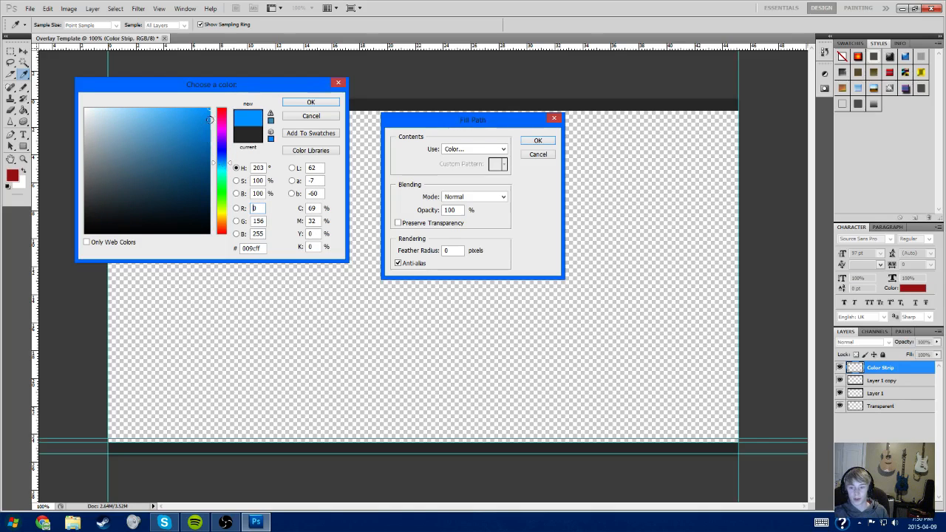
pyautogui.click(310, 105)
pyautogui.click(538, 141)
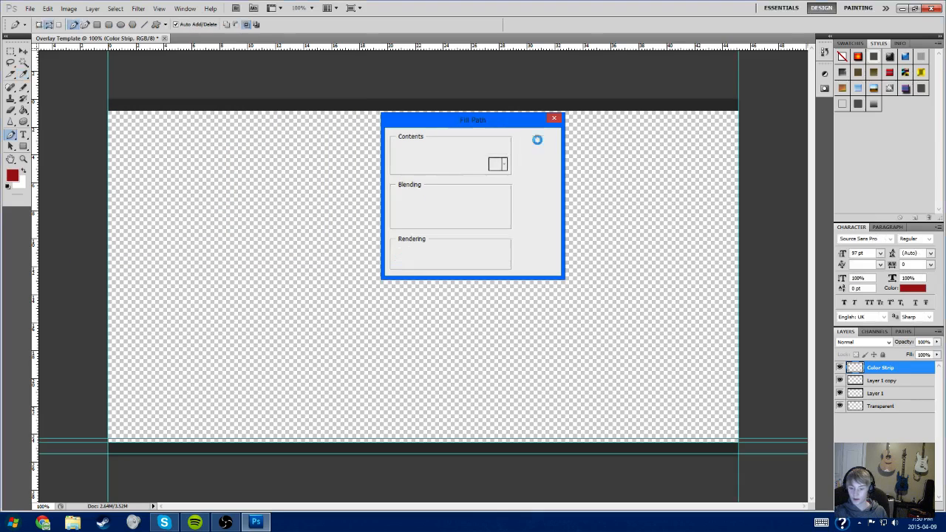
pyautogui.rightClick(731, 445)
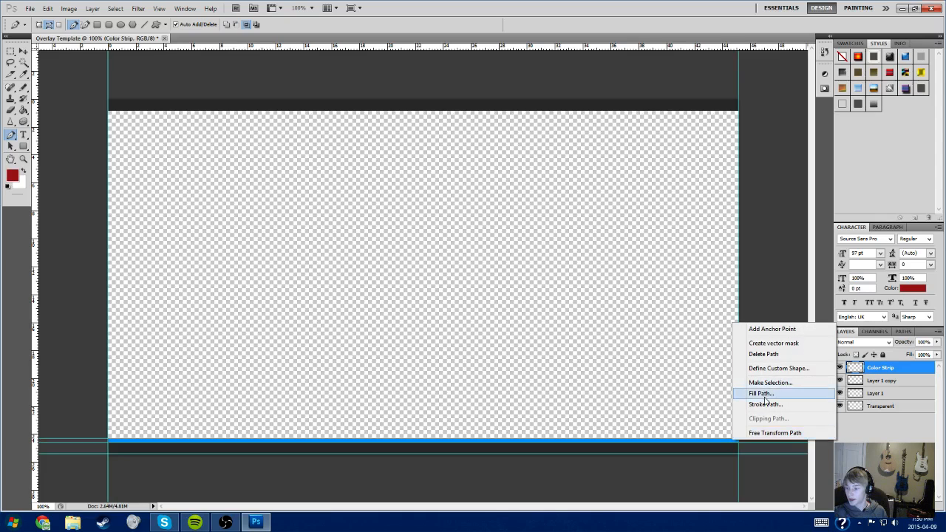
pyautogui.click(765, 355)
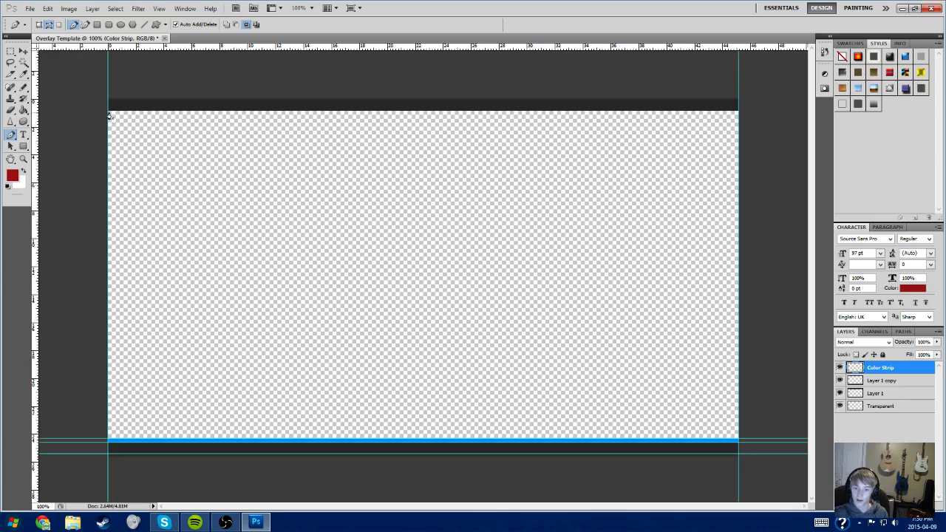
# - Place two horizontal guides at and slightly below the top bar's lower edge, and trace a closed Pen path around the gap between them
pyautogui.moveTo(147, 50); pyautogui.dragTo(152, 115)
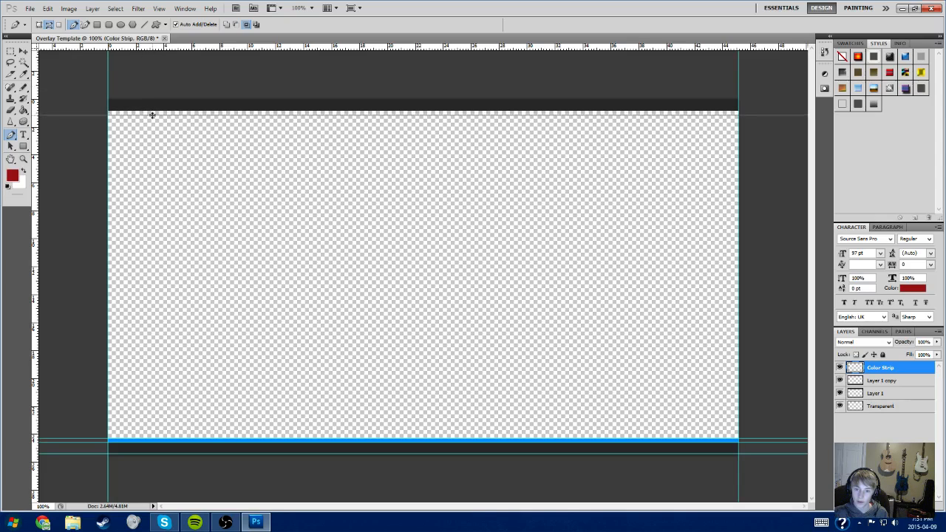
pyautogui.moveTo(172, 49); pyautogui.dragTo(171, 111)
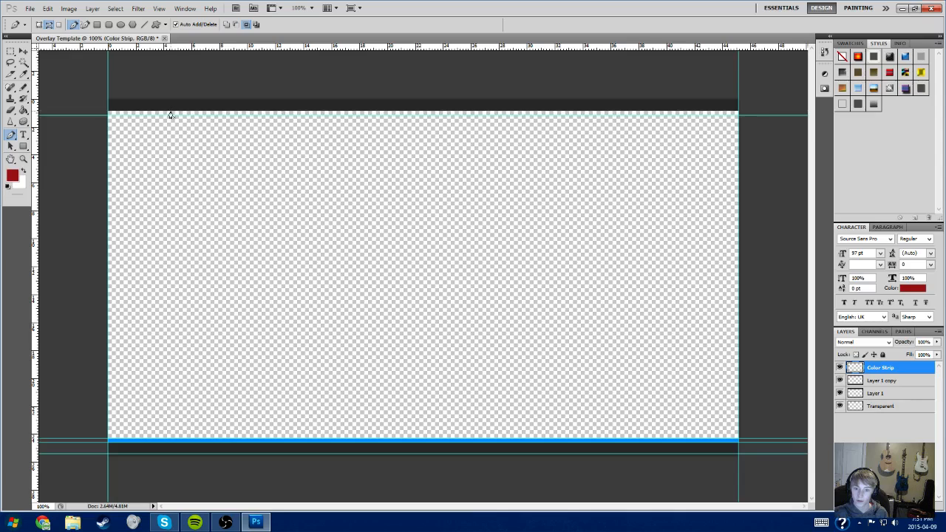
pyautogui.click(108, 116)
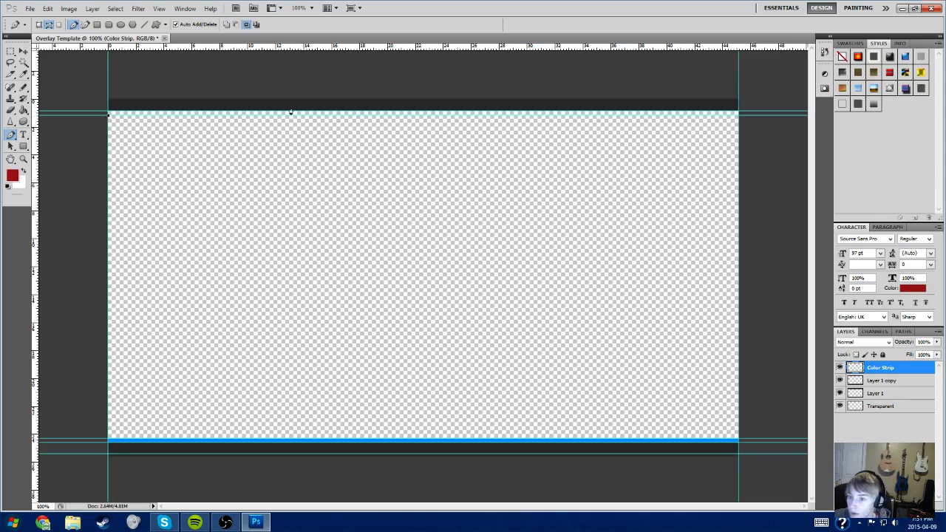
pyautogui.click(738, 116)
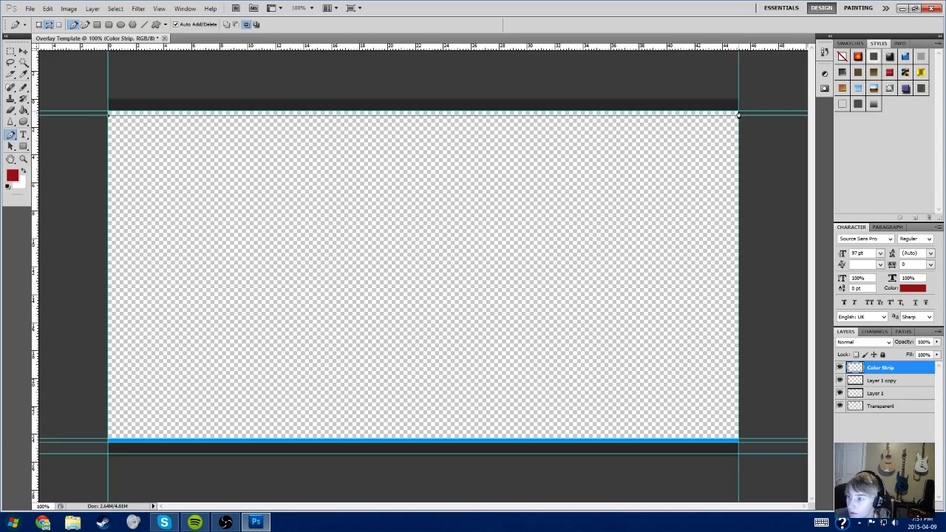
pyautogui.click(107, 115)
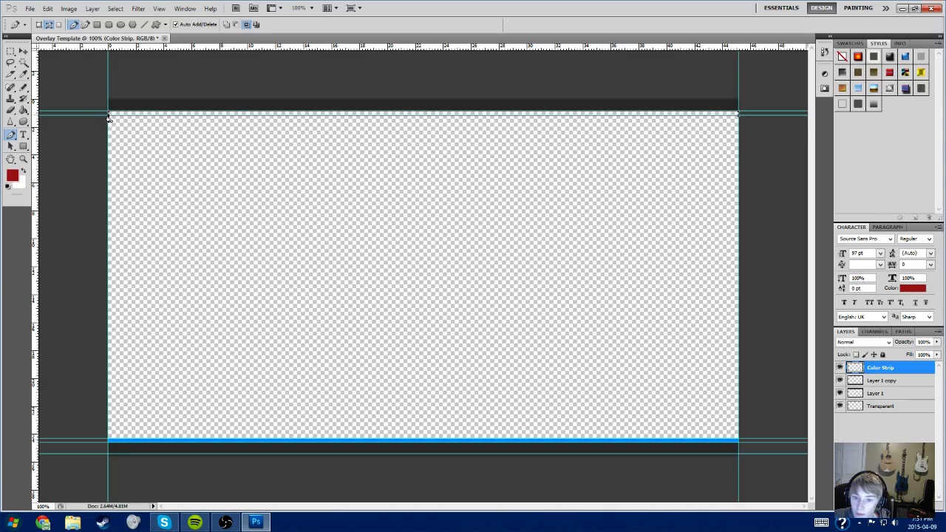
# - Fill the path under the top bar with the bottom strip's blue in Normal mode at 100% opacity, and delete the path
pyautogui.rightClick(123, 114)
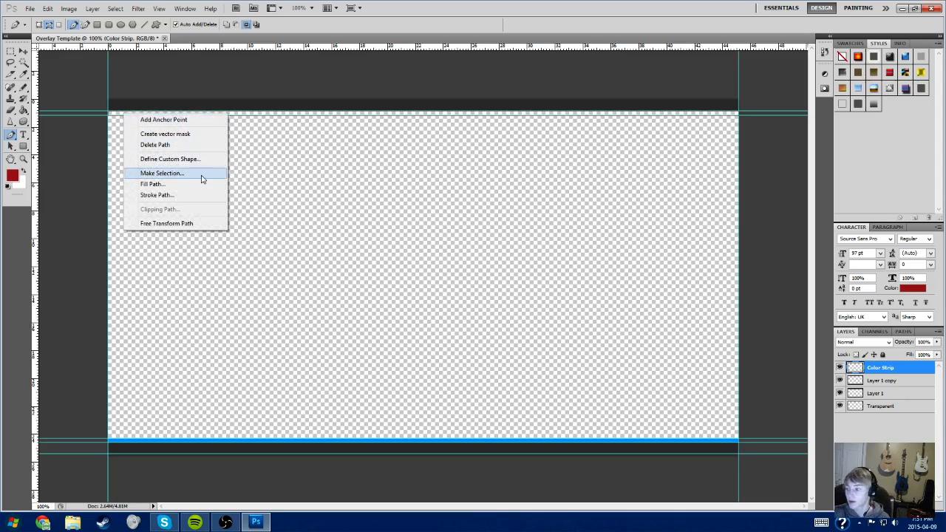
pyautogui.click(169, 184)
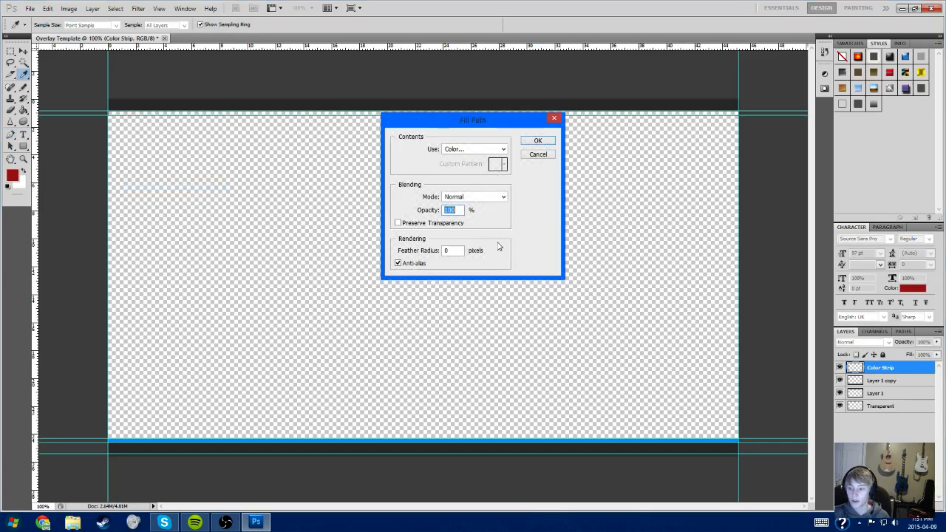
pyautogui.click(539, 143)
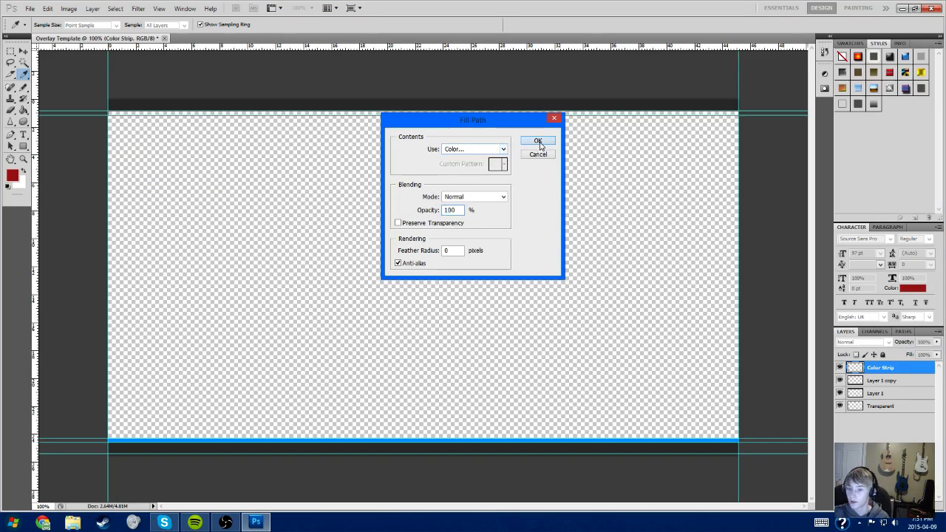
pyautogui.press('p')
pyautogui.rightClick(464, 125)
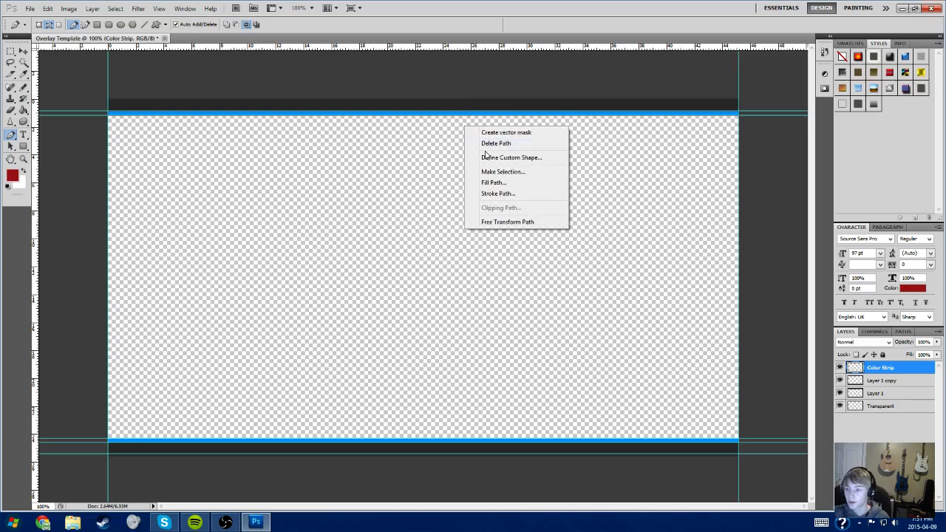
pyautogui.click(493, 145)
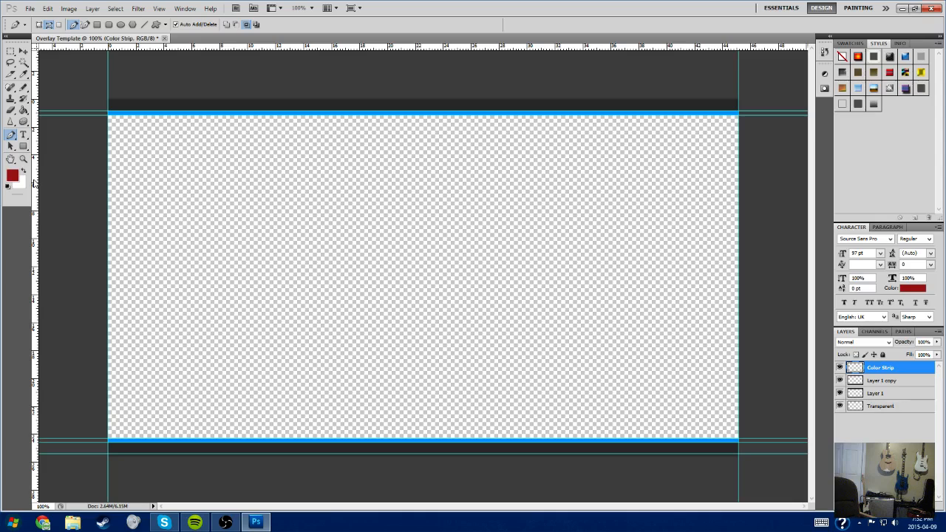
# - Place a vertical guide at the canvas's horizontal centre and start a point text layer on the top bar near it
pyautogui.click(23, 135)
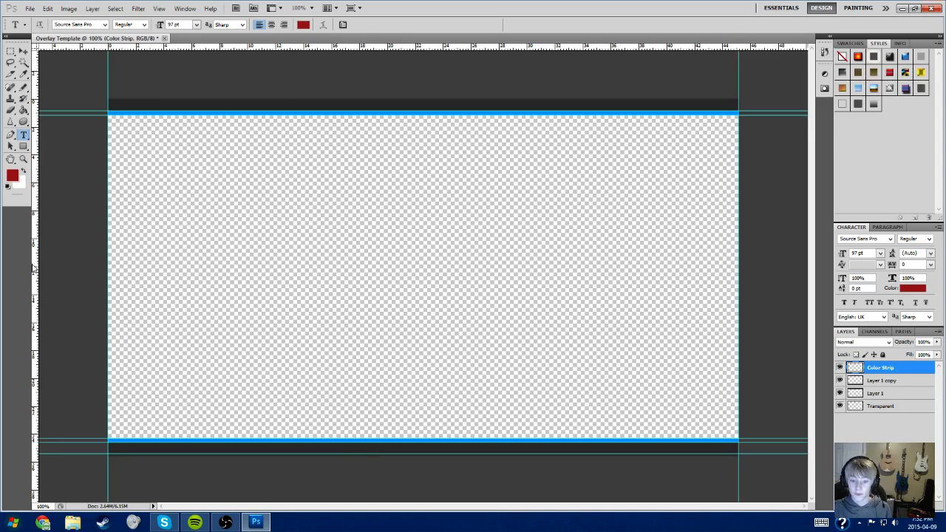
pyautogui.moveTo(34, 268); pyautogui.dragTo(425, 195)
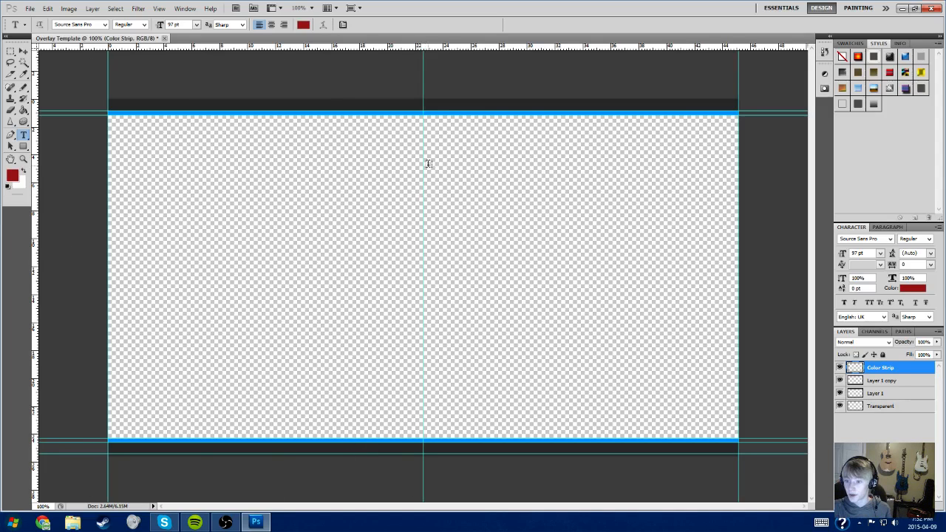
pyautogui.click(400, 104)
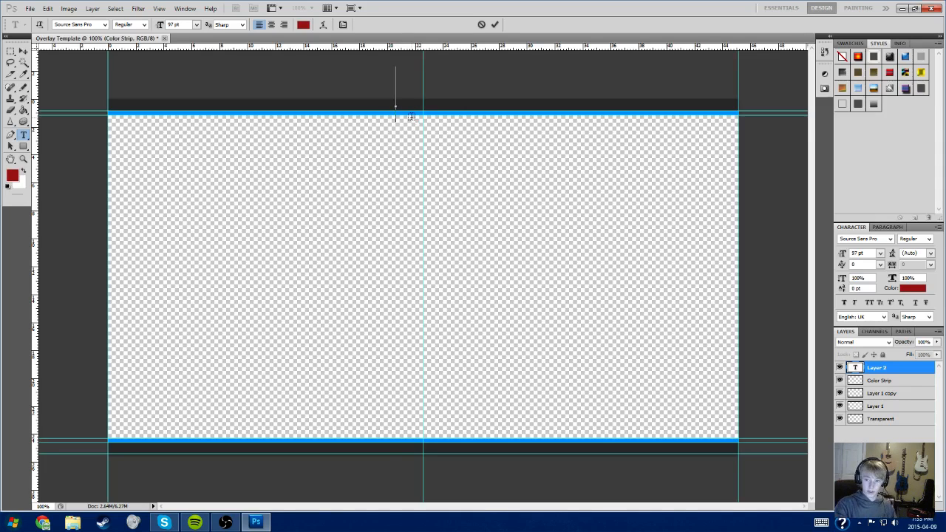
pyautogui.write('TheManOgr')
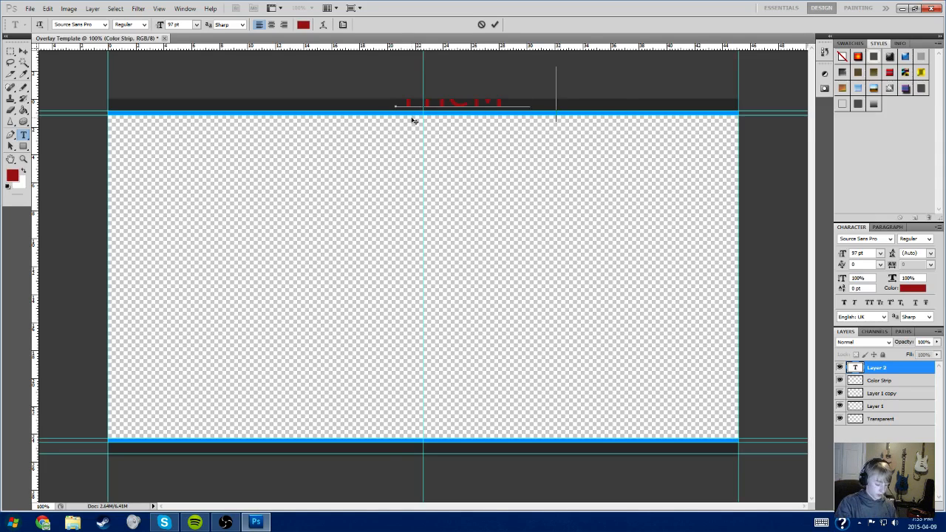
pyautogui.press('BackSpace')
pyautogui.press('BackSpace')
pyautogui.press('BackSpace')
pyautogui.press('BackSpace')
pyautogui.press('BackSpace')
pyautogui.press('BackSpace')
pyautogui.press('BackSpace')
pyautogui.press('BackSpace')
pyautogui.press('BackSpace')
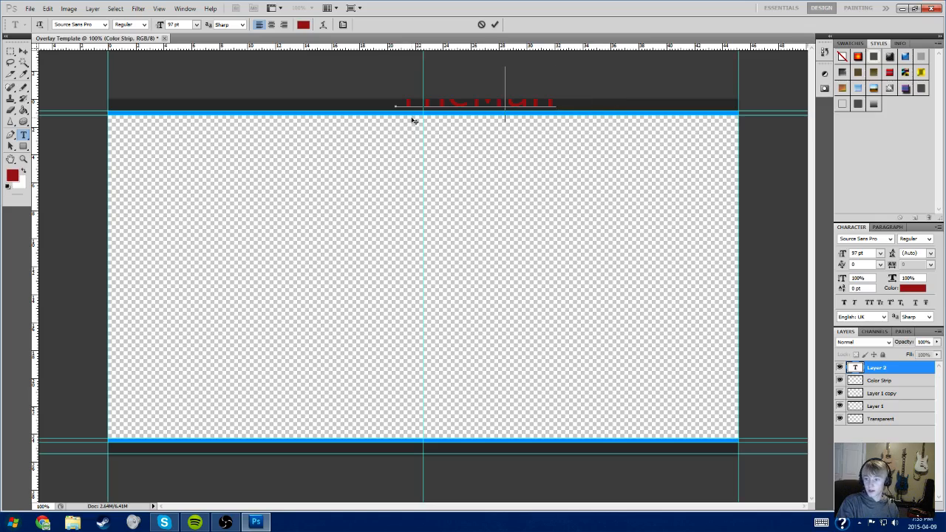
pyautogui.write('Thje')
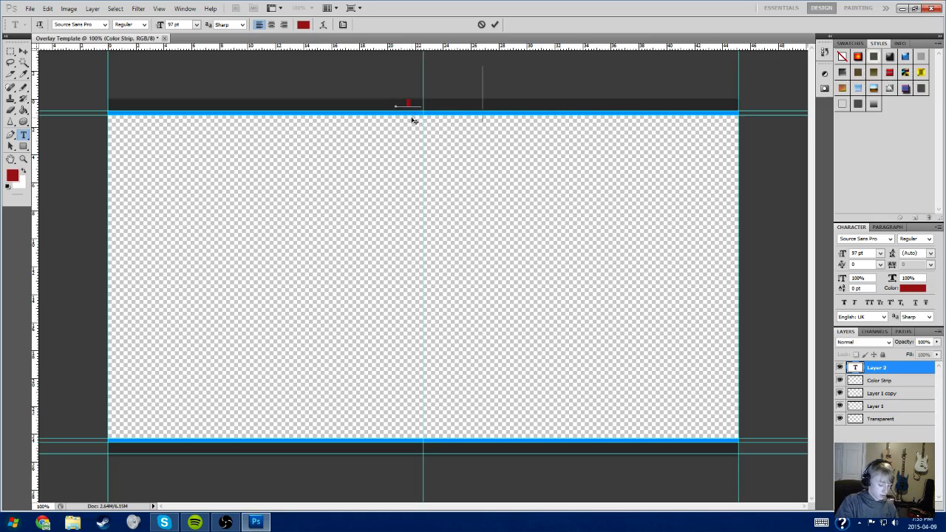
pyautogui.press('BackSpace')
pyautogui.press('BackSpace')
pyautogui.press('BackSpace')
pyautogui.press('BackSpace')
pyautogui.press('BackSpace')
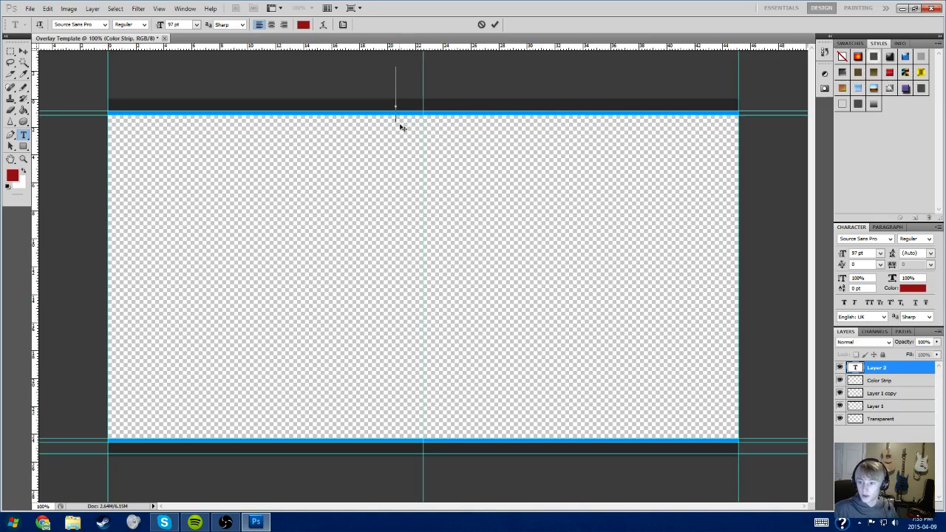
# - Move the empty text line down into the transparent area and enter the text TheManOfUzz
pyautogui.moveTo(406, 137); pyautogui.dragTo(339, 219)
pyautogui.write('Tj')
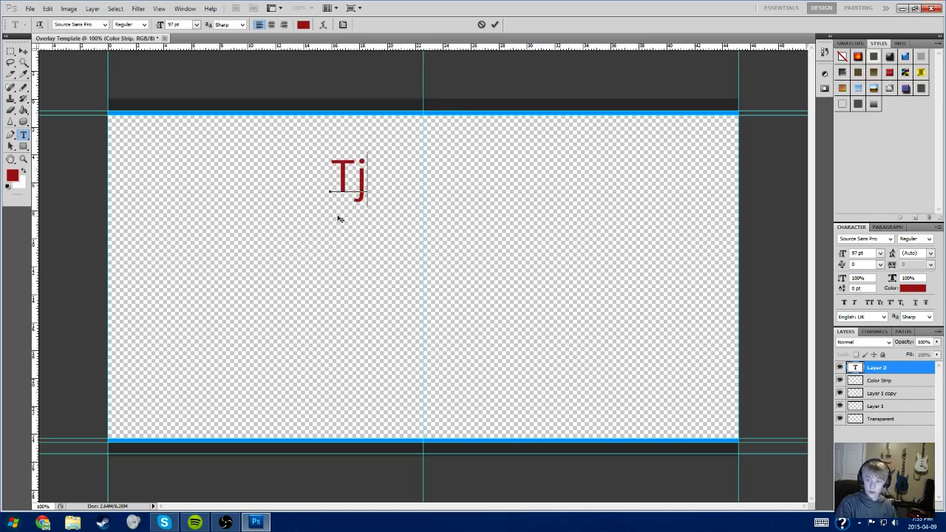
pyautogui.press('BackSpace')
pyautogui.write('h')
pyautogui.press('BackSpace')
pyautogui.write('eM')
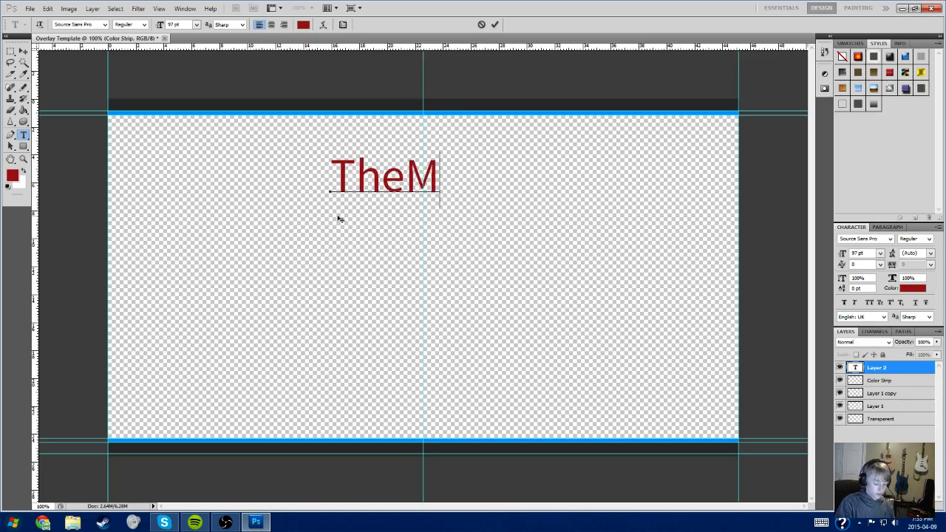
pyautogui.write('anOfUzz')
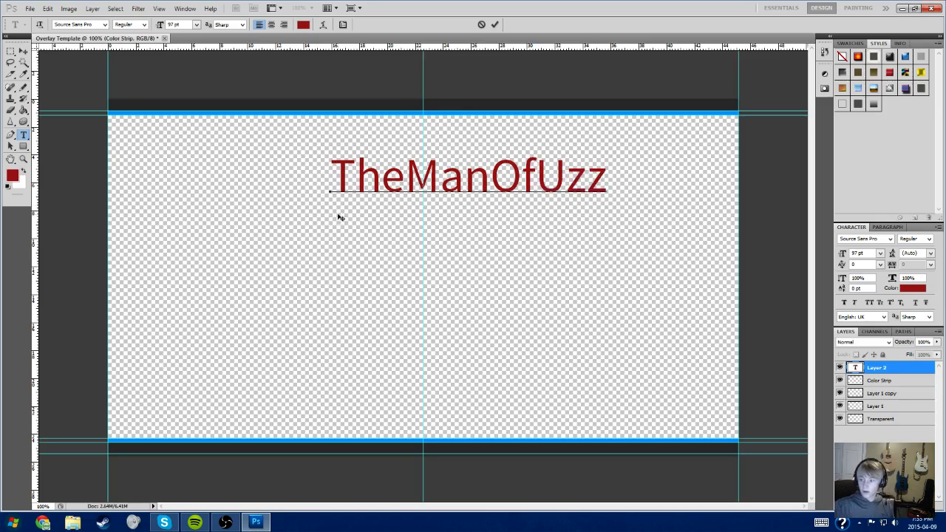
# - Reduce the whole TheManOfUzz text to 14 pt and move it onto the top bar, centred on the vertical guide
pyautogui.moveTo(385, 207); pyautogui.dragTo(343, 148)
pyautogui.moveTo(280, 116); pyautogui.dragTo(612, 116)
pyautogui.moveTo(166, 24); pyautogui.dragTo(120, 27)
pyautogui.moveTo(282, 158); pyautogui.dragTo(406, 135)
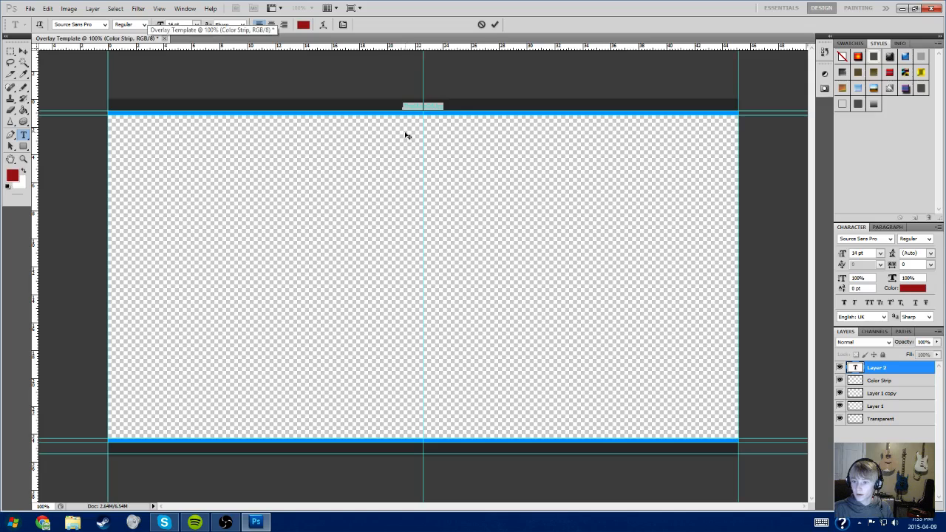
# - Change the font of the entire TheManOfUzz text to FangSong
pyautogui.click(442, 106)
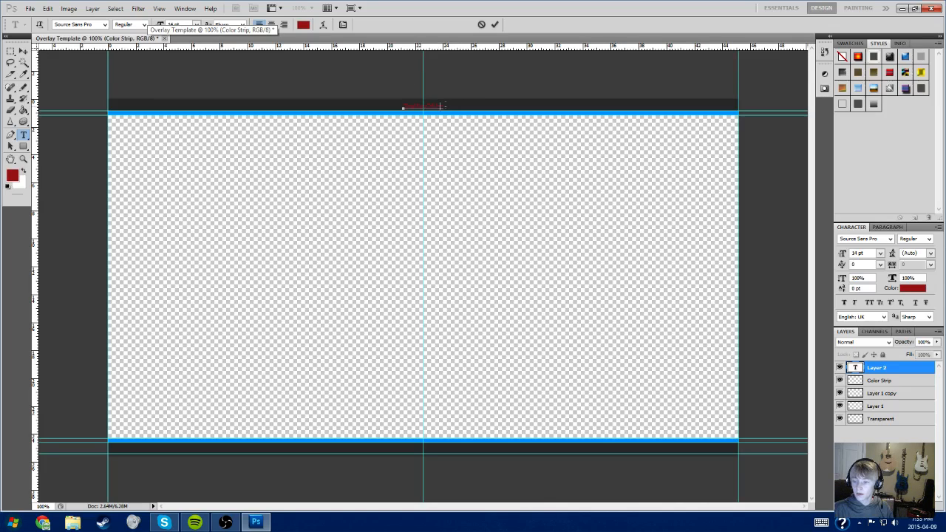
pyautogui.hotkey('ctrl', 'a')
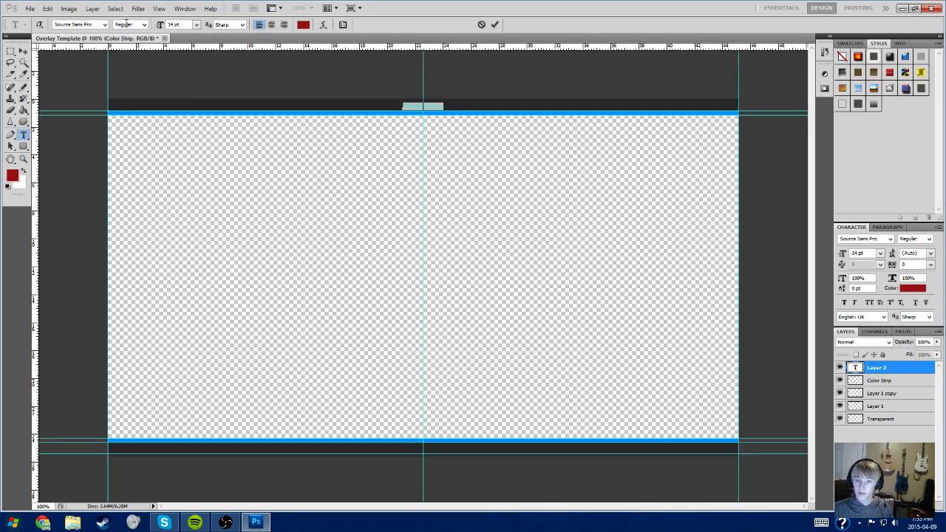
pyautogui.click(105, 24)
pyautogui.scroll(-5, 96, 222)
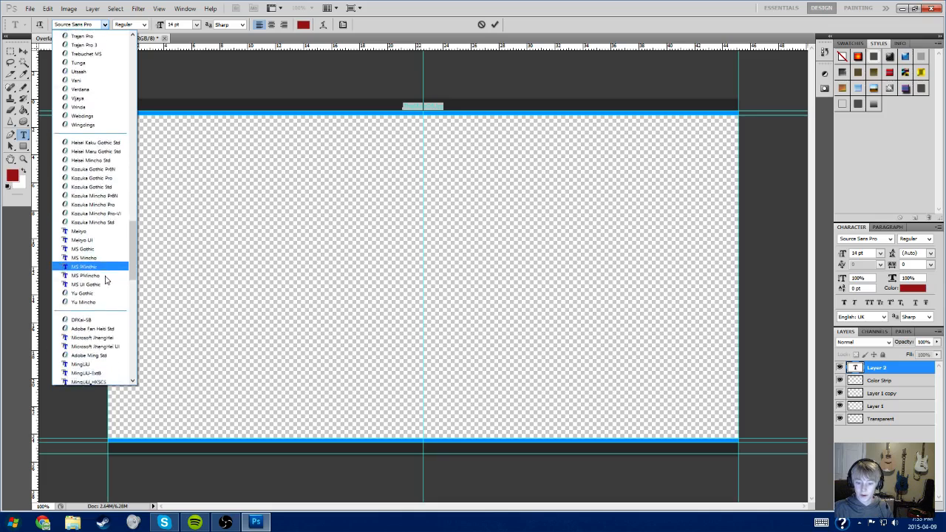
pyautogui.scroll(-5, 105, 279)
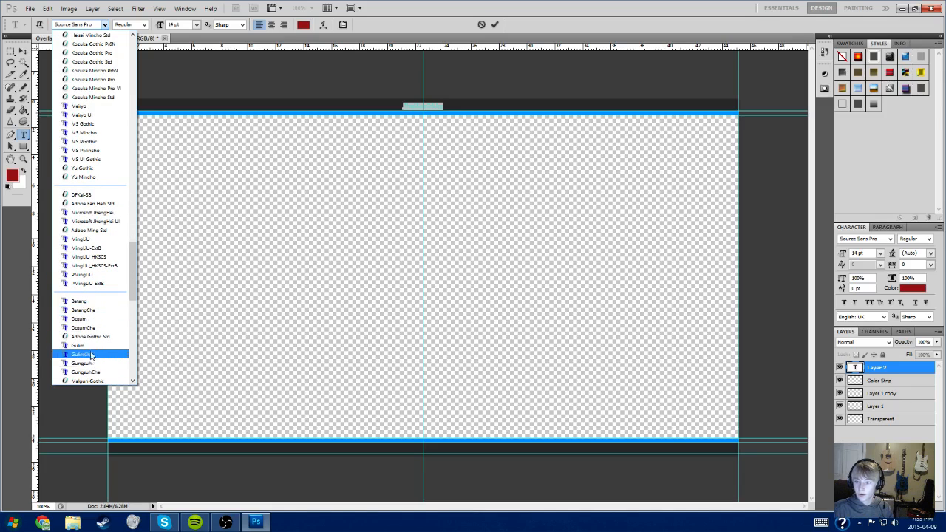
pyautogui.scroll(-3, 125, 318)
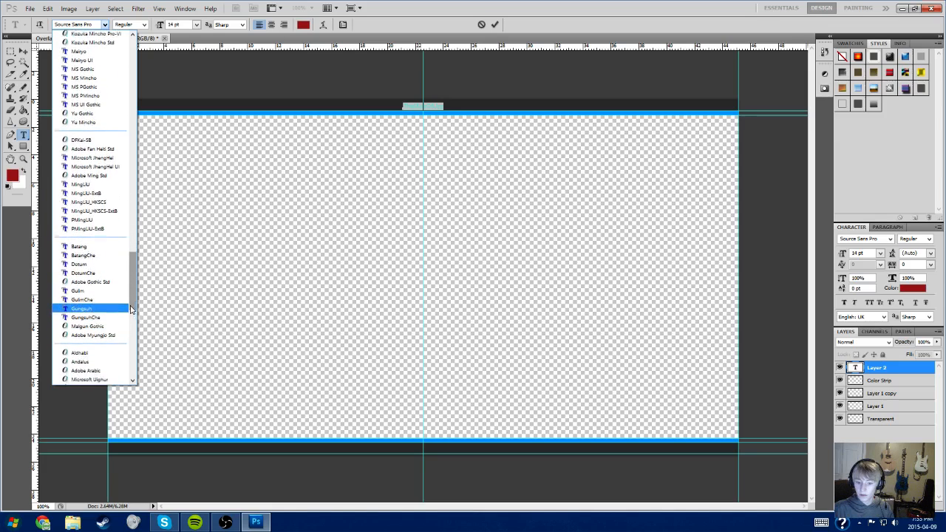
pyautogui.moveTo(131, 309); pyautogui.dragTo(122, 374)
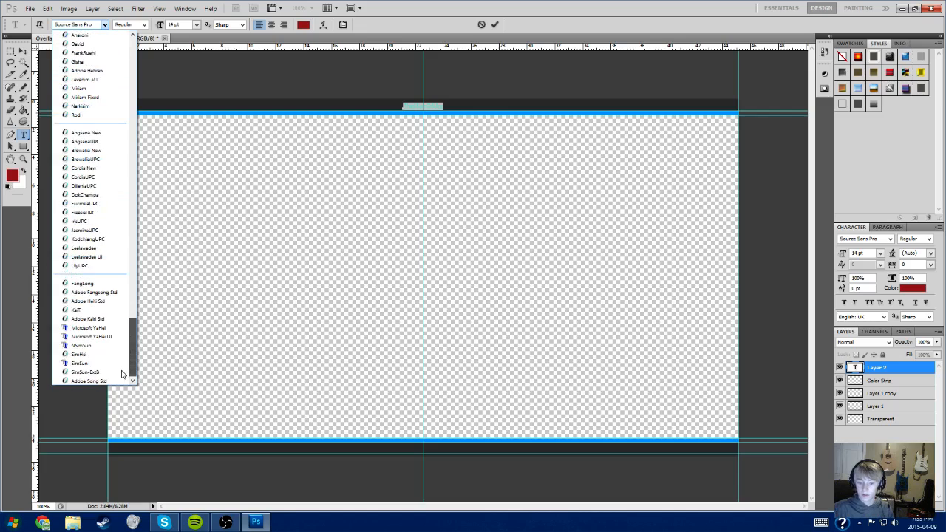
pyautogui.click(99, 284)
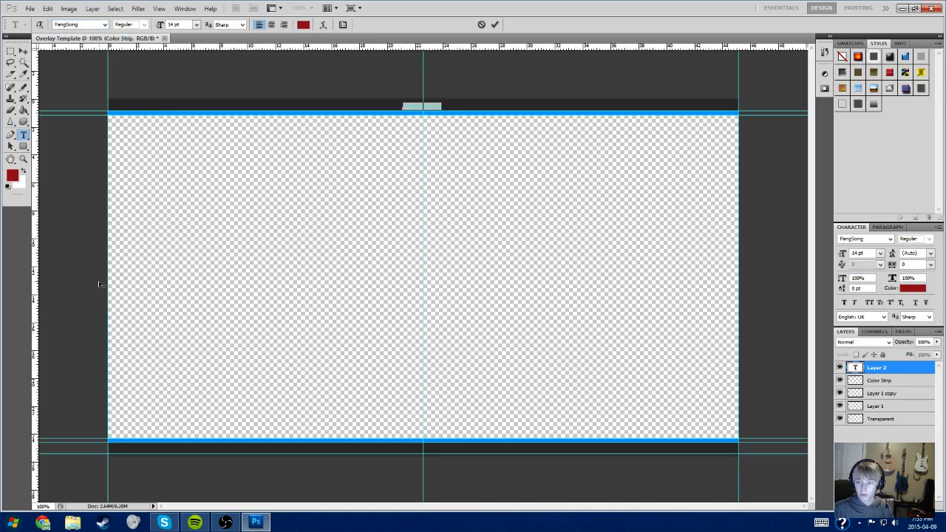
# - Enlarge the whole TheManOfUzz text to 22 pt and recentre it on the vertical guide within the top bar
pyautogui.click(404, 107)
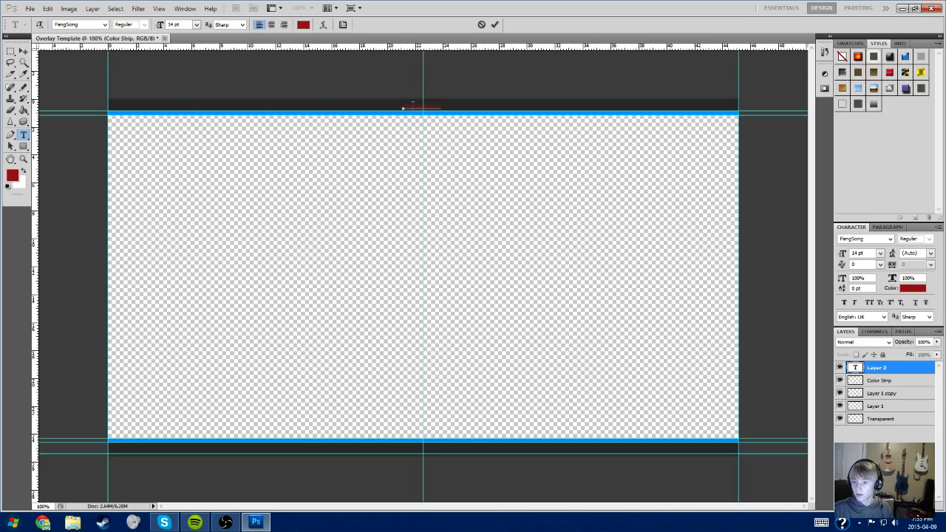
pyautogui.moveTo(402, 107); pyautogui.dragTo(442, 108)
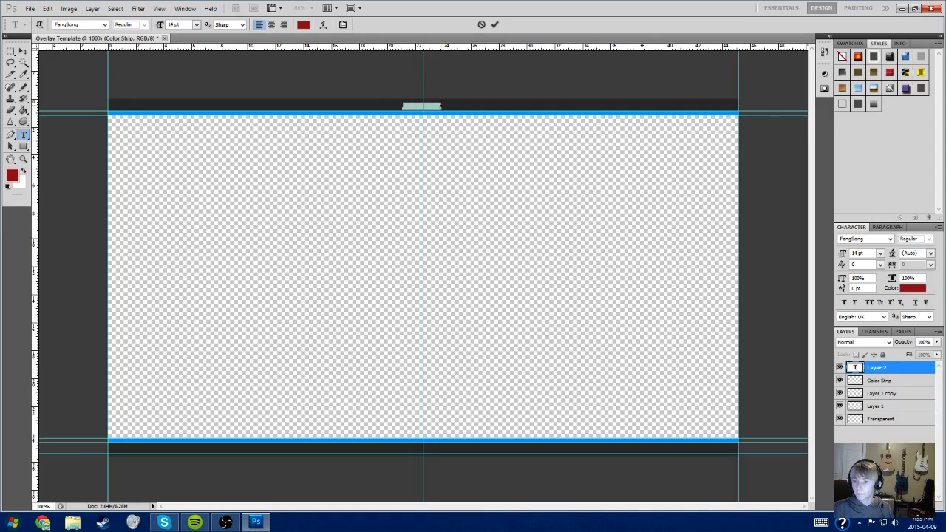
pyautogui.click(104, 25)
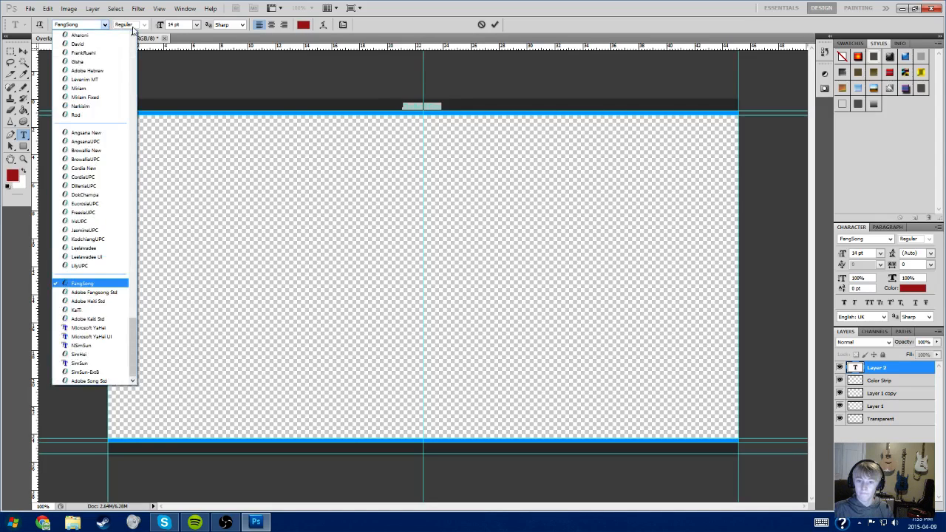
pyautogui.click(155, 30)
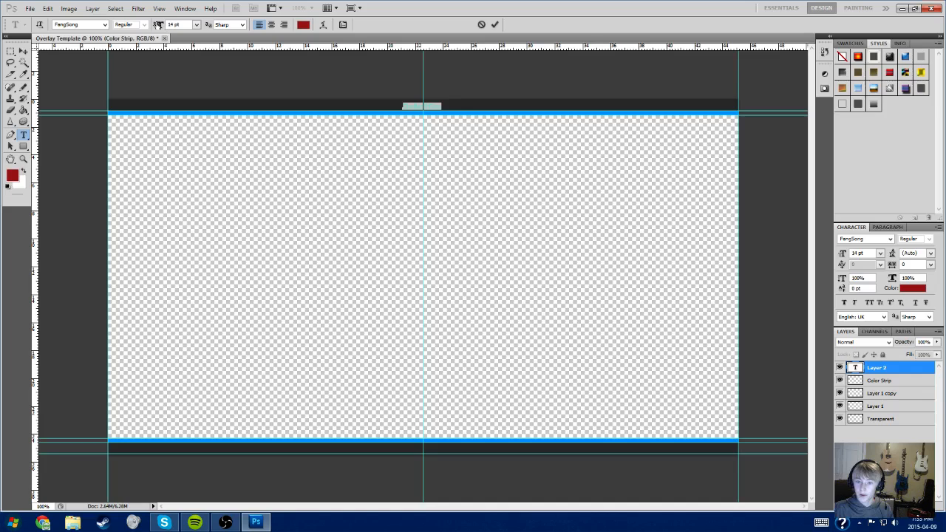
pyautogui.moveTo(157, 26); pyautogui.dragTo(161, 26)
pyautogui.moveTo(424, 130); pyautogui.dragTo(418, 128)
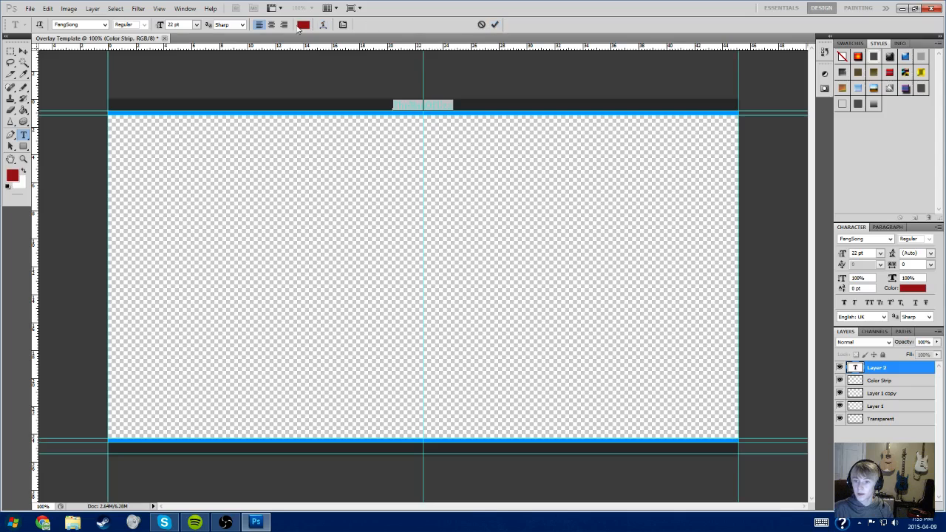
# - Set the text colour to the bright blue sampled from the strip under the top bar
pyautogui.click(302, 24)
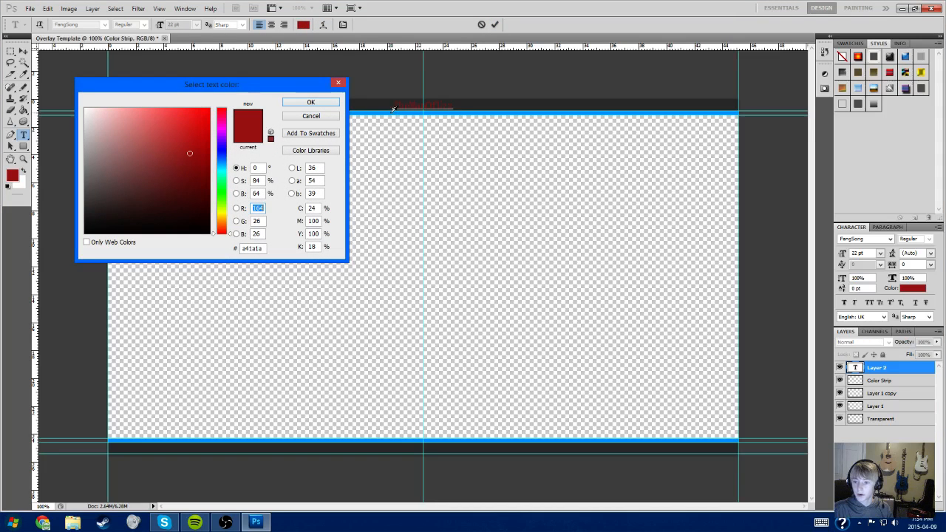
pyautogui.click(393, 112)
pyautogui.click(311, 101)
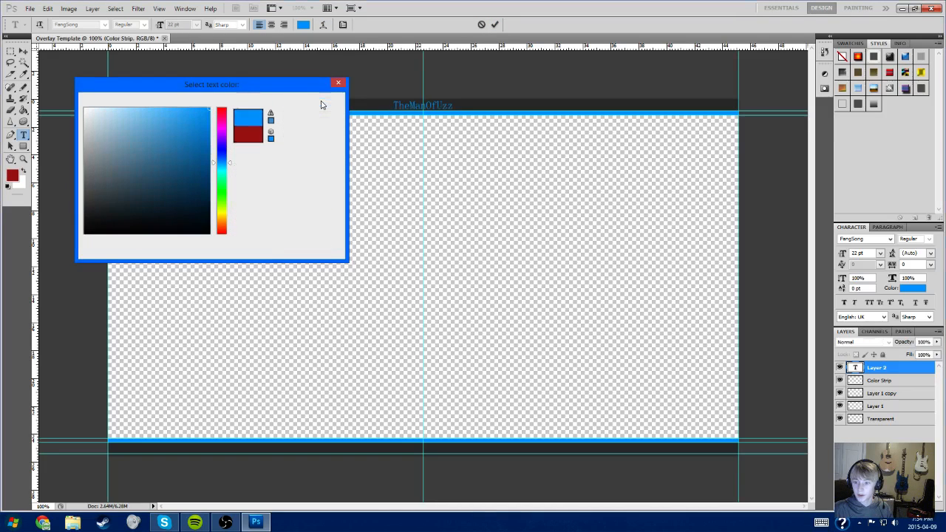
# - Accept the sampled blue as the text colour and commit the TheManOfUzz text
pyautogui.click(446, 101)
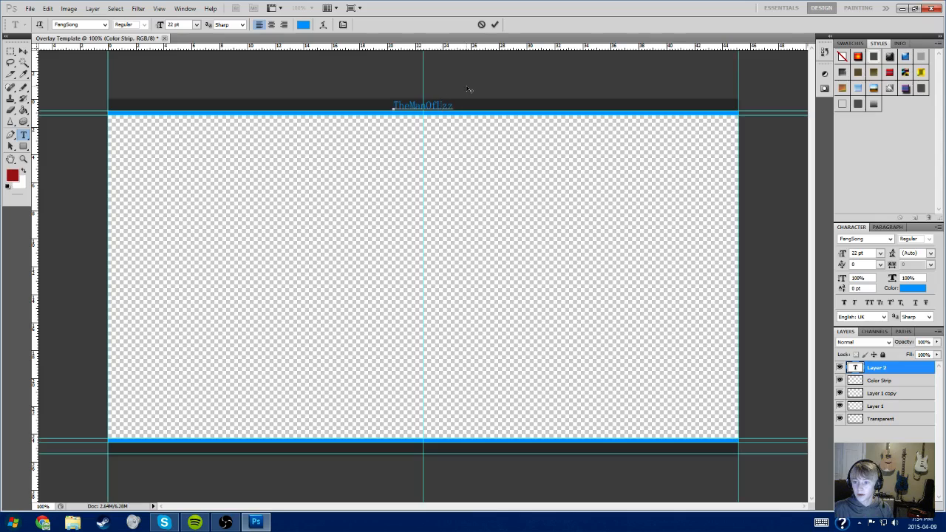
pyautogui.click(495, 25)
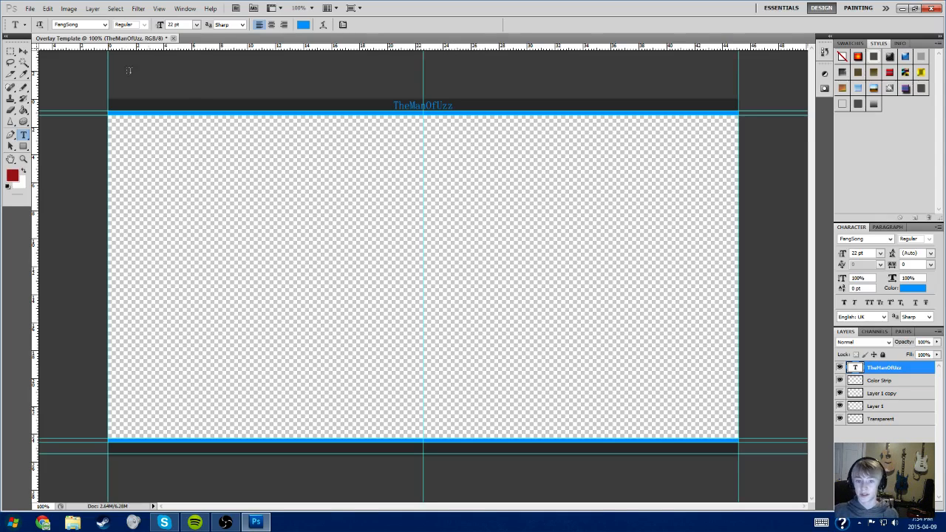
pyautogui.click(23, 145)
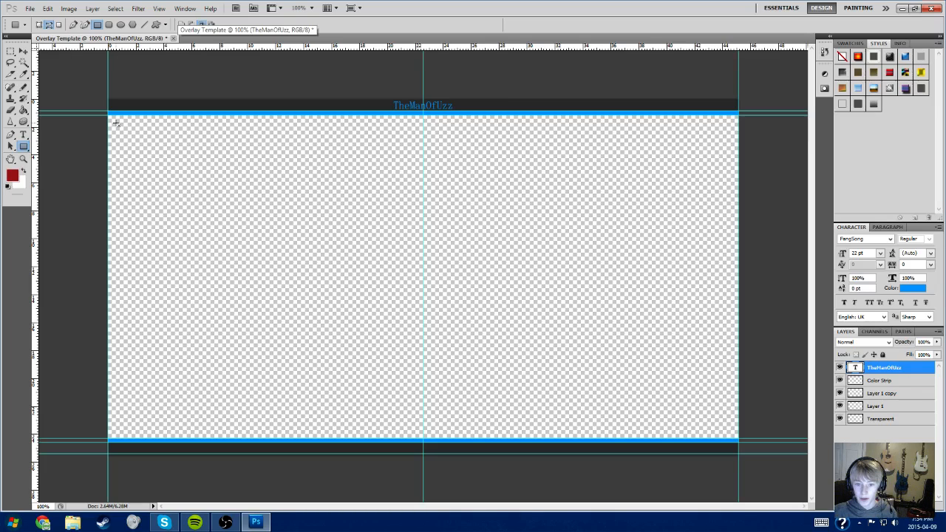
pyautogui.moveTo(120, 127); pyautogui.dragTo(179, 167)
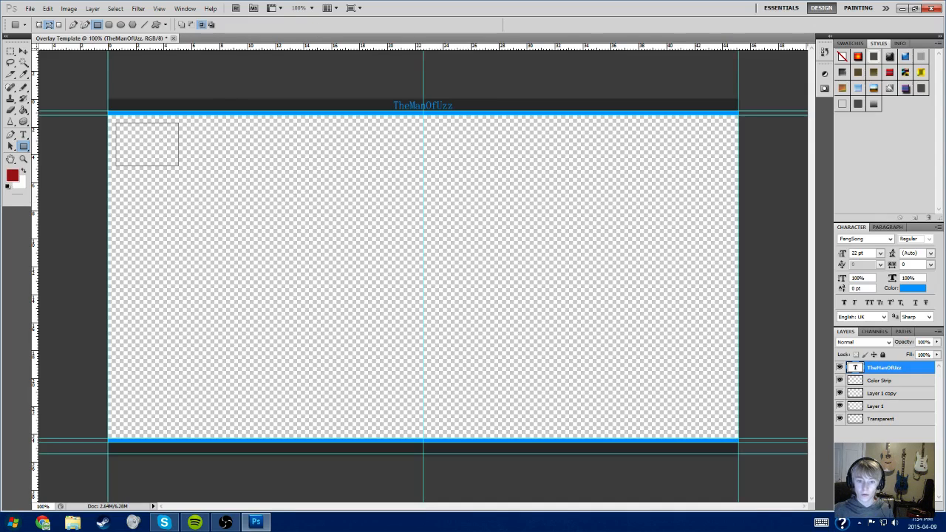
pyautogui.click(22, 110)
pyautogui.click(159, 149)
pyautogui.click(464, 204)
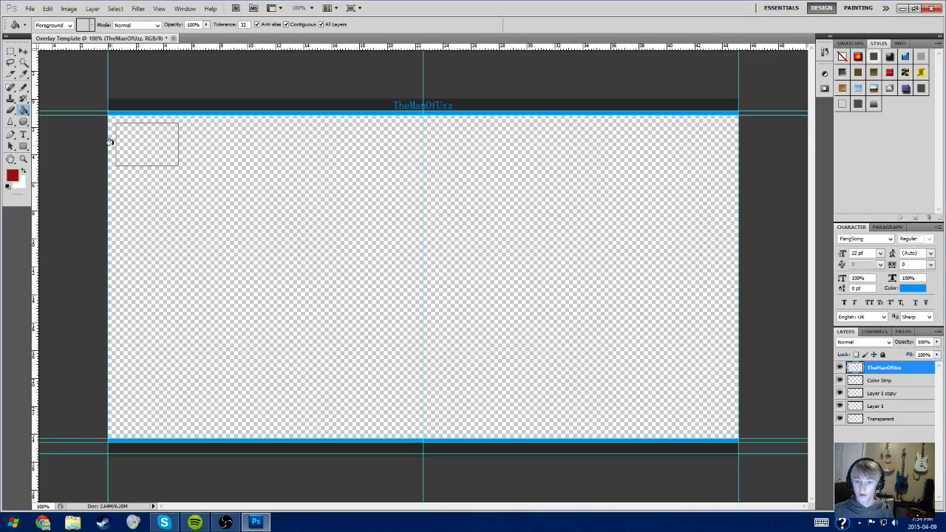
pyautogui.click(136, 150)
pyautogui.hotkey('ctrl', 'z')
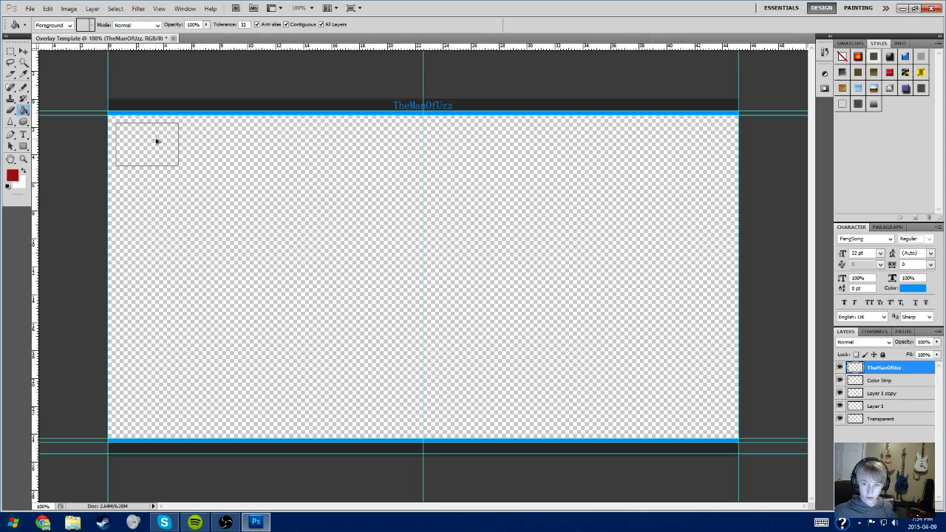
pyautogui.hotkey('ctrl', 'alt', 'z')
pyautogui.hotkey('ctrl', 'alt', 'z')
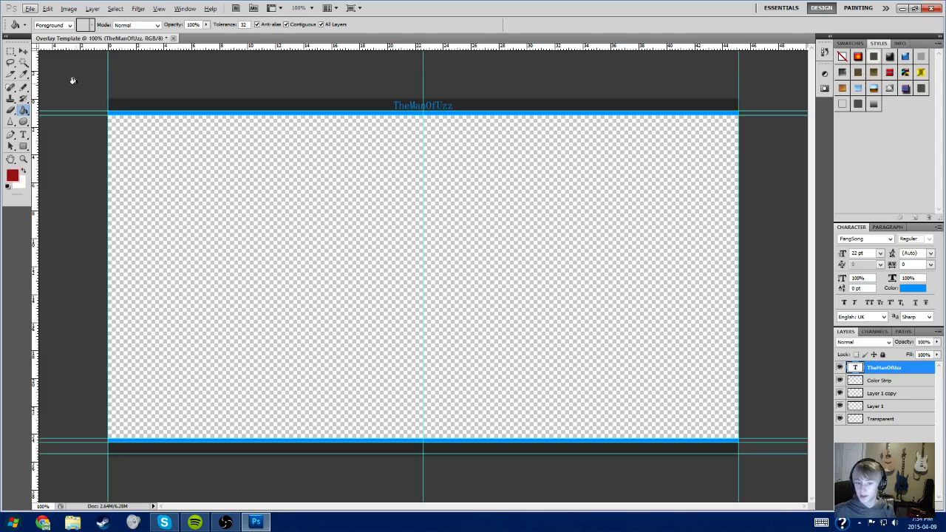
# - Add vertical guides at about 0.5 and 6.7 and horizontal guides at about 1.7 and 5.9 on the rulers, framing a box below the upper strip
pyautogui.moveTo(123, 111)
pyautogui.mouseDown()
pyautogui.moveTo(133, 163)
pyautogui.moveTo(137, 122)
pyautogui.mouseUp()
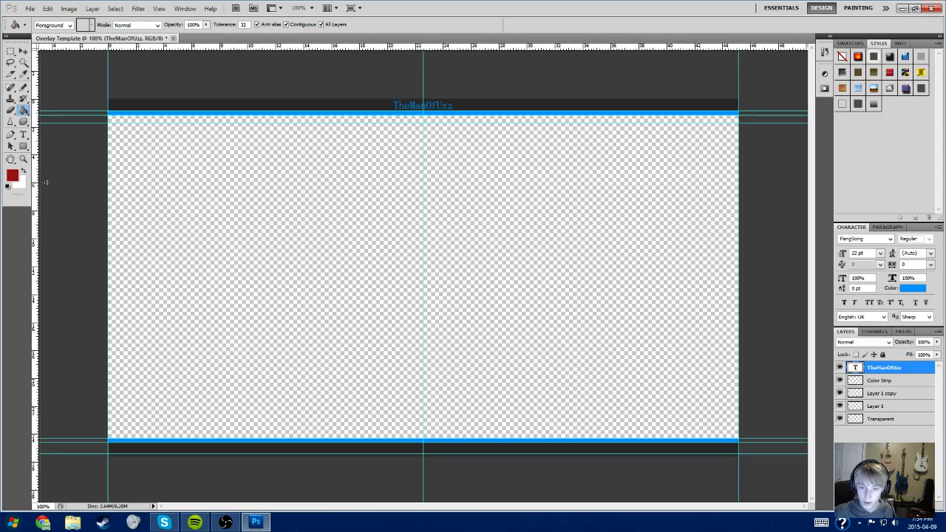
pyautogui.moveTo(110, 177); pyautogui.dragTo(115, 177)
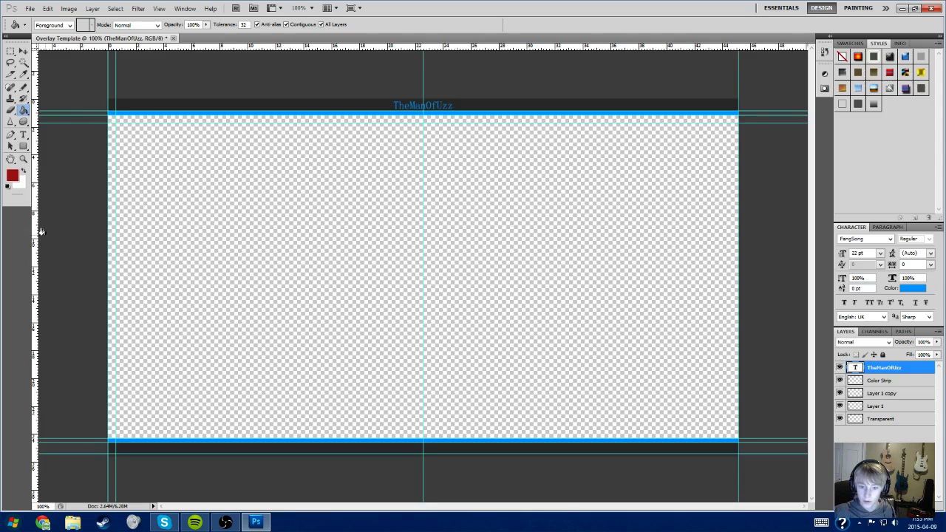
pyautogui.moveTo(38, 240); pyautogui.dragTo(202, 221)
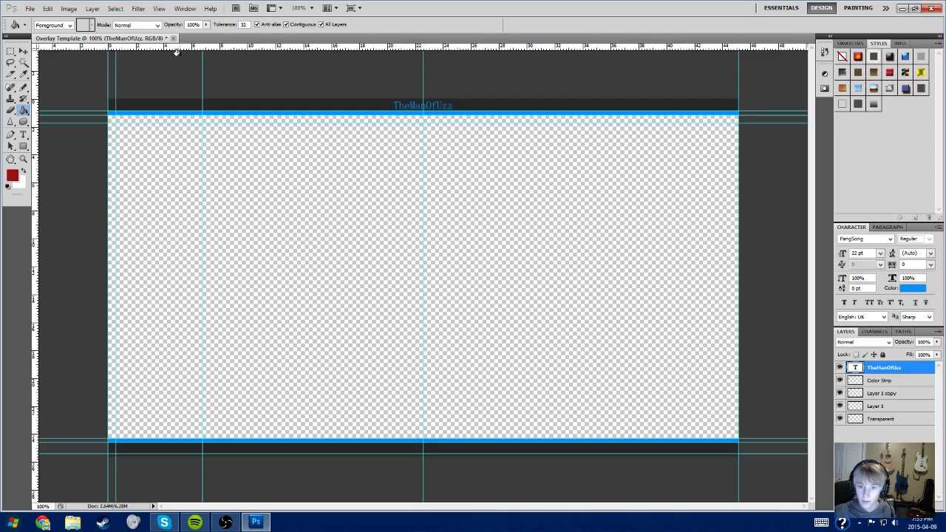
pyautogui.moveTo(177, 52); pyautogui.dragTo(178, 182)
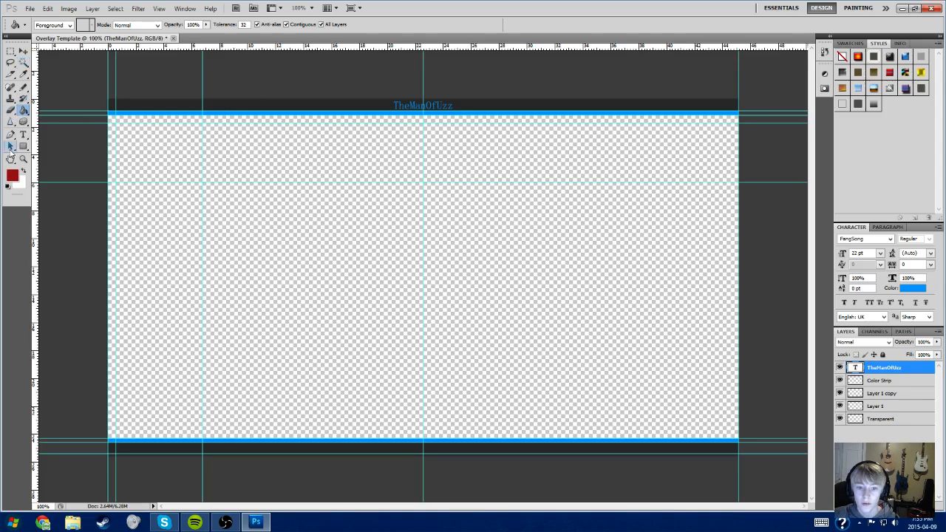
# - Draw a closed rectangular path with the Pen tool through the four intersections of the new guides
pyautogui.click(11, 134)
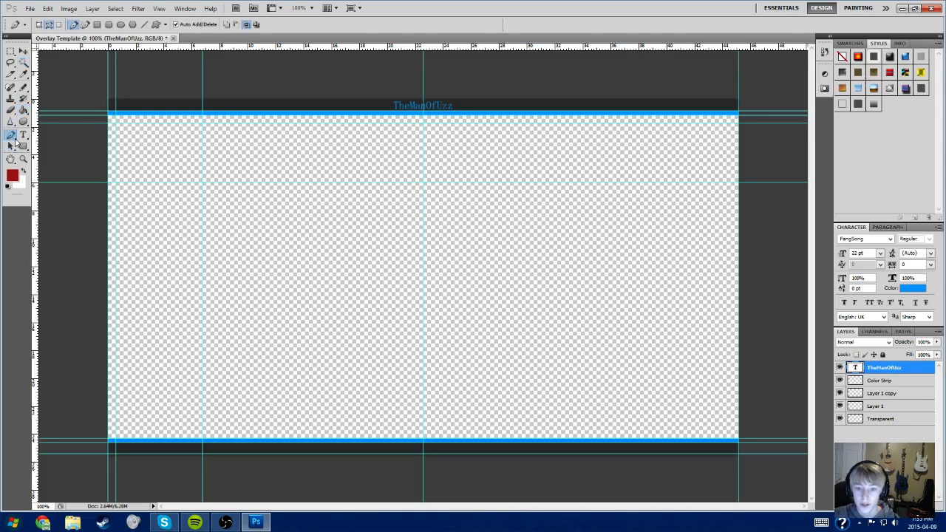
pyautogui.click(116, 123)
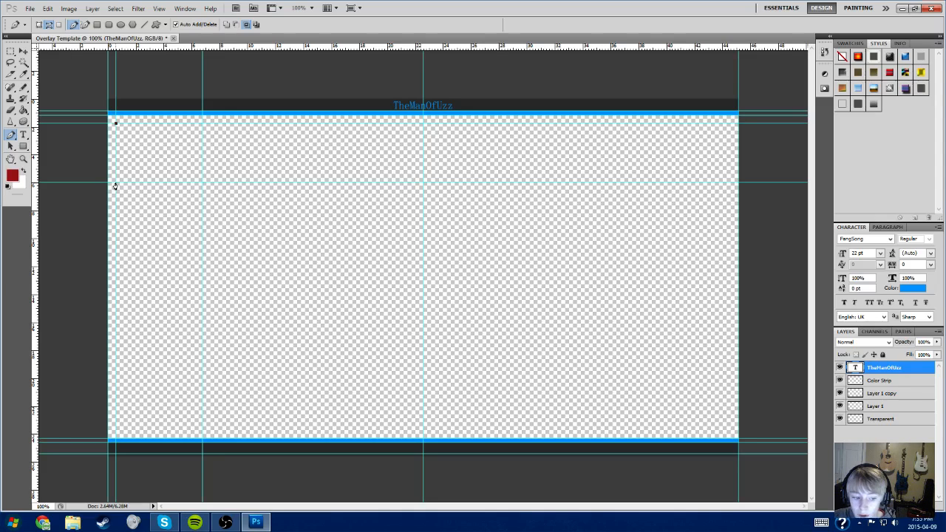
pyautogui.click(116, 183)
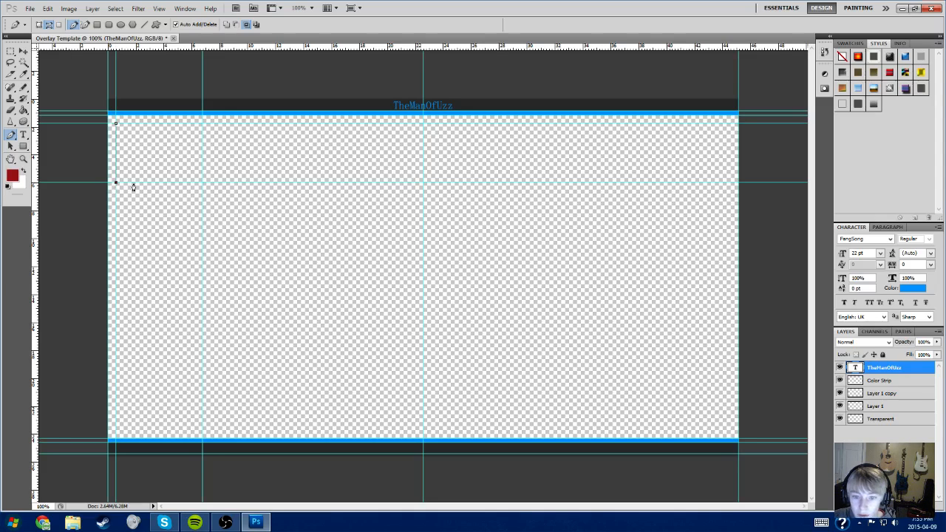
pyautogui.click(203, 180)
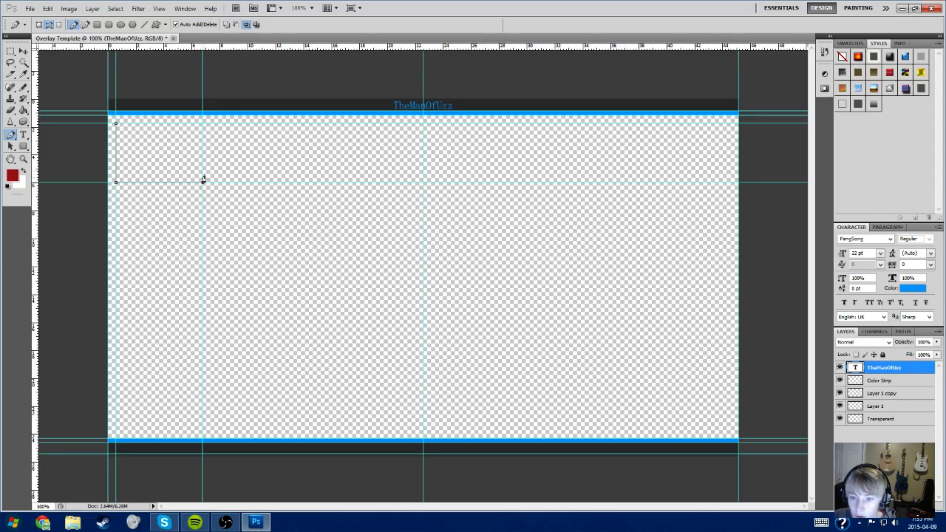
pyautogui.click(203, 123)
pyautogui.click(116, 124)
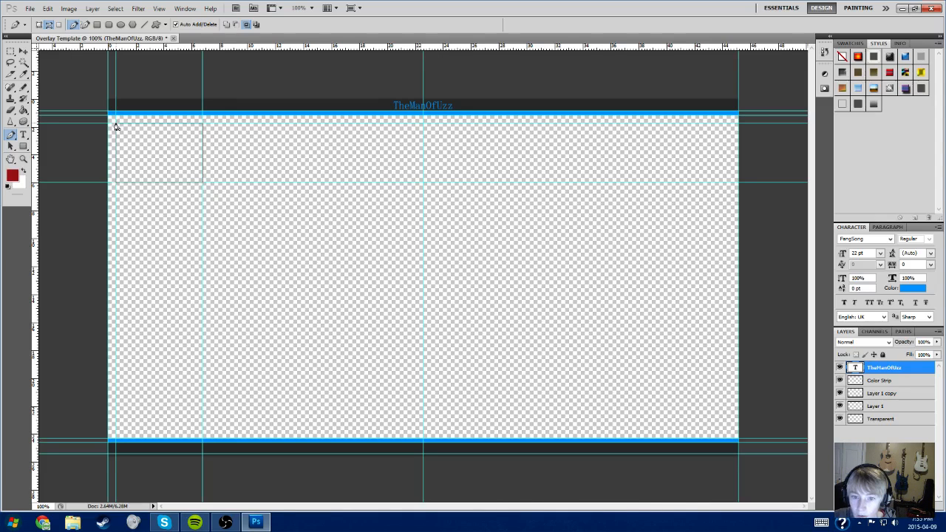
# - Fill the rectangular path on the Color Strip layer with the blue colour at 100% opacity in Normal mode
pyautogui.rightClick(142, 139)
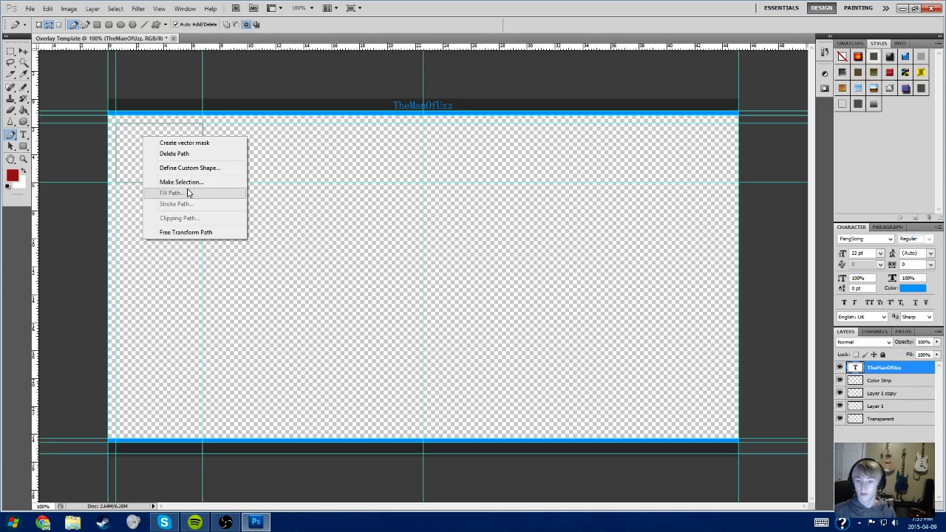
pyautogui.click(899, 382)
pyautogui.click(892, 382)
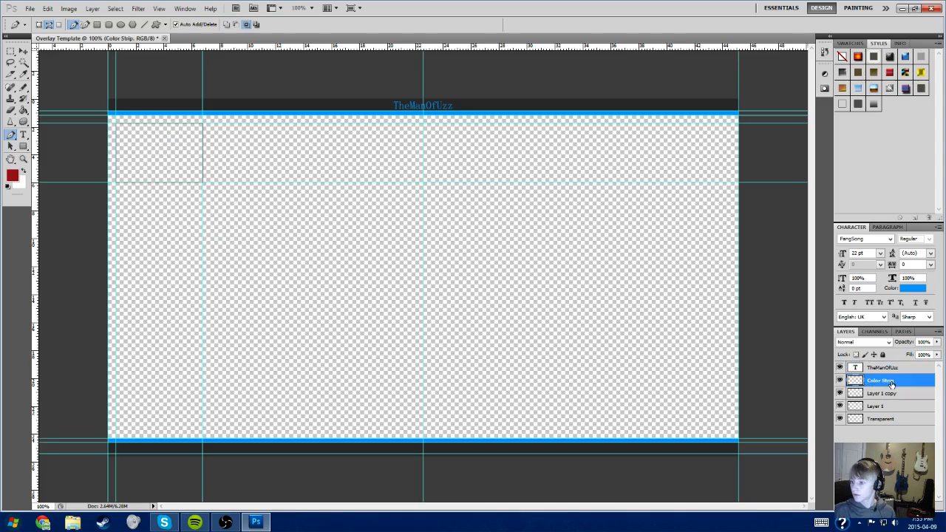
pyautogui.rightClick(159, 155)
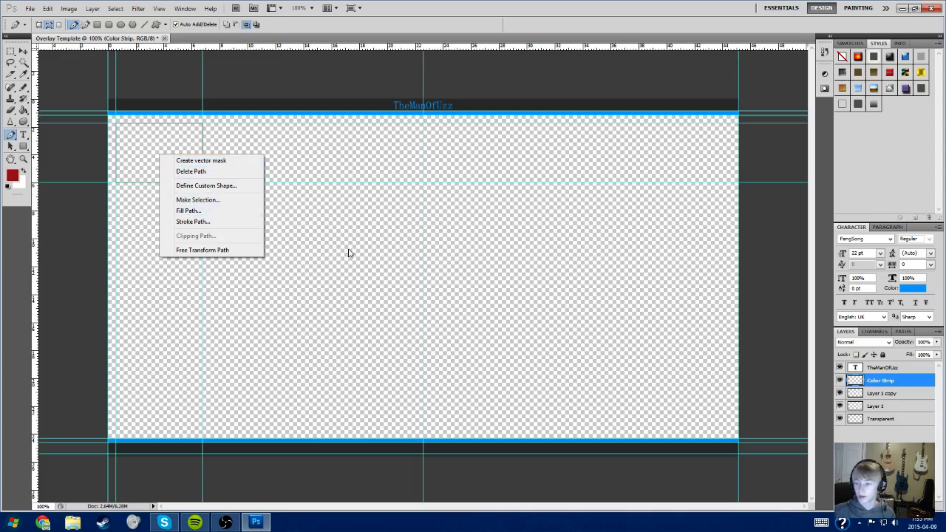
pyautogui.click(216, 211)
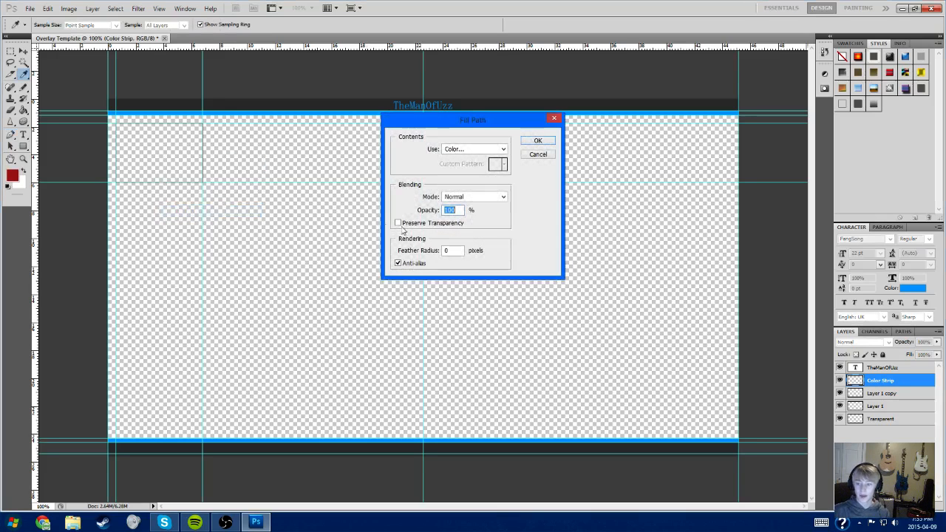
pyautogui.click(535, 142)
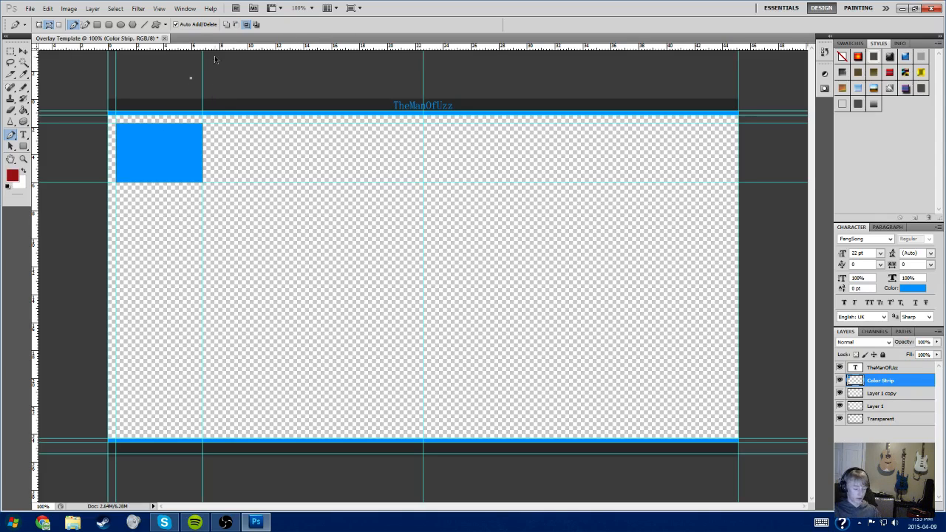
pyautogui.click(23, 51)
pyautogui.click(249, 74)
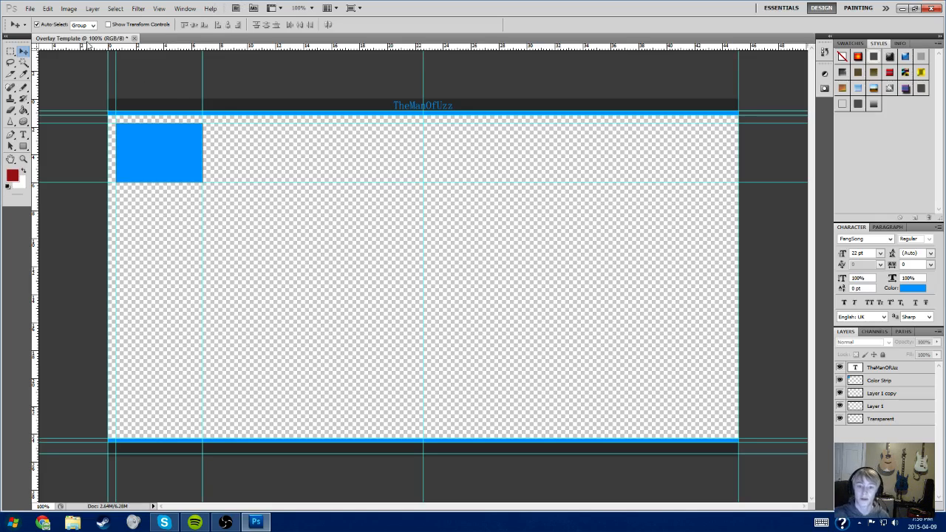
# - Add the text "Don't Forget To Donate!" to the bottom bar and align it with the canvas's left edge
pyautogui.click(23, 135)
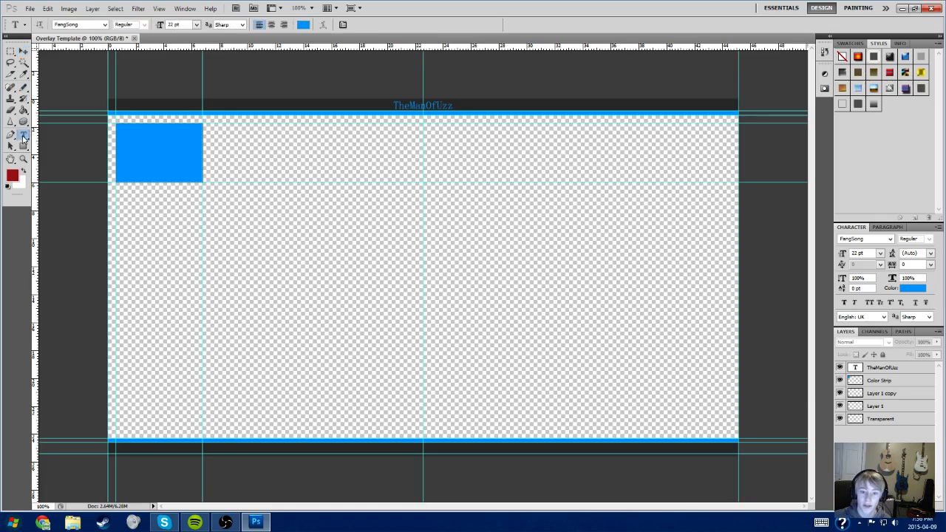
pyautogui.click(112, 446)
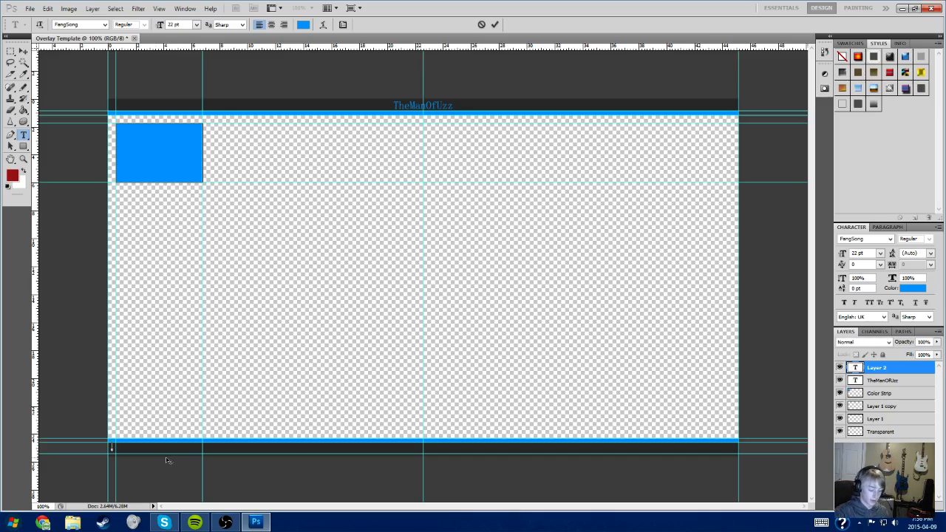
pyautogui.write("Don't F")
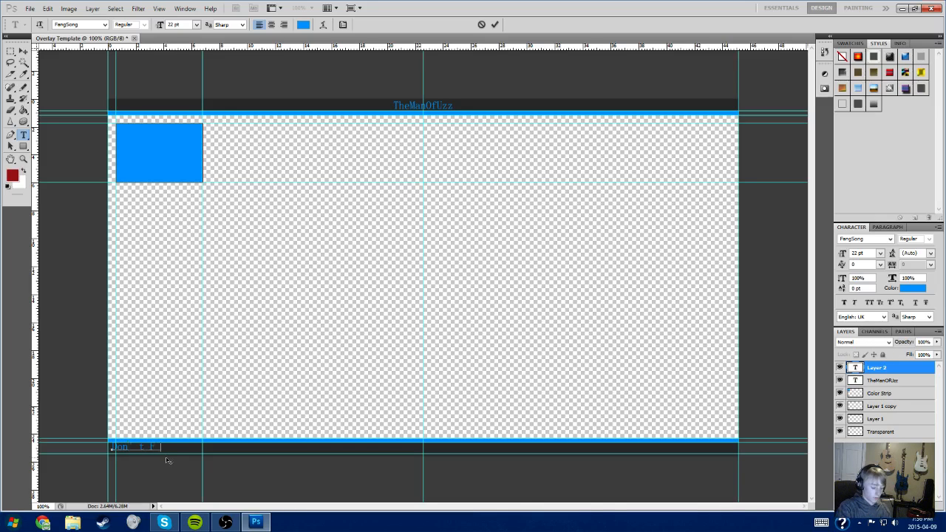
pyautogui.write('orget')
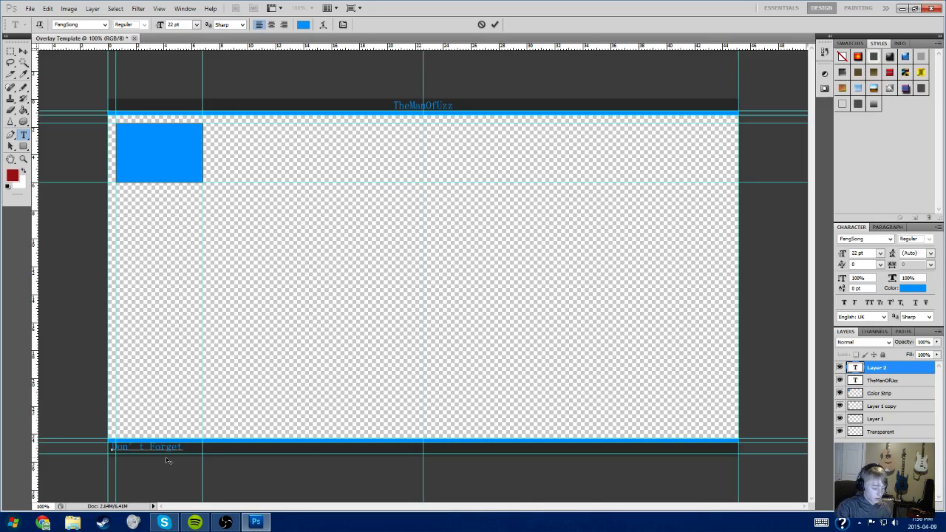
pyautogui.write(' To Donate!')
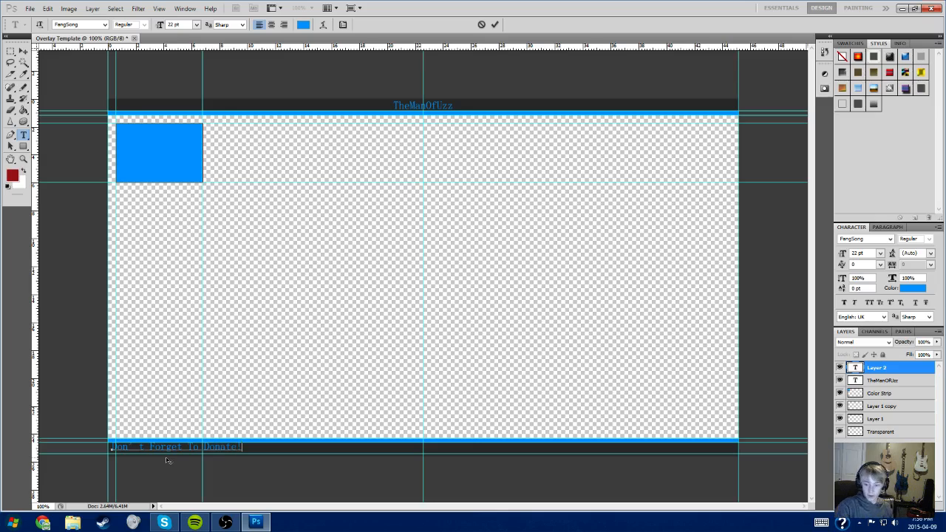
pyautogui.moveTo(167, 457); pyautogui.dragTo(165, 461)
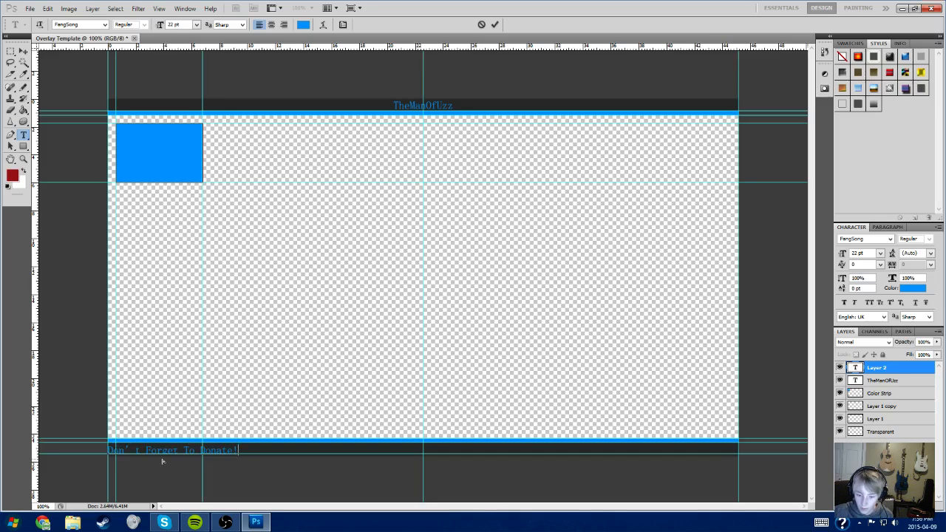
# - Retype the exclamation mark and the apostrophe in the "Don't Forget To Donate!" text
pyautogui.press('BackSpace')
pyautogui.press('BackSpace')
pyautogui.write('!')
pyautogui.click(138, 450)
pyautogui.press('BackSpace')
pyautogui.press('BackSpace')
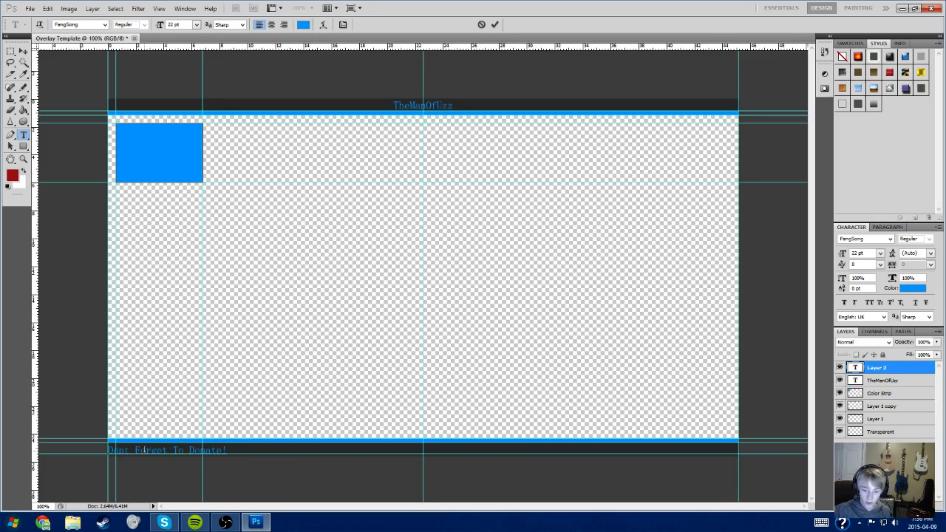
pyautogui.write("'")
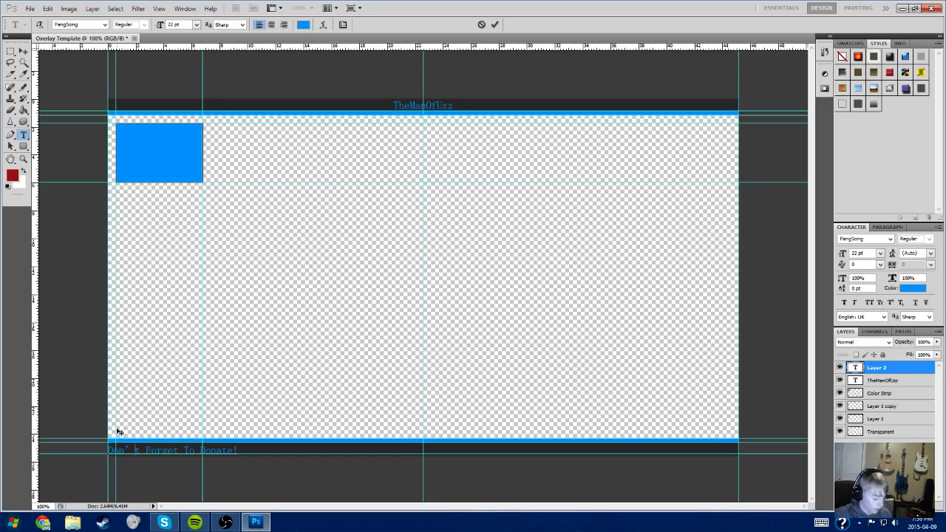
# - Commit the "Don't Forget To Donate!" text and hide all guides
pyautogui.press('ctrl')
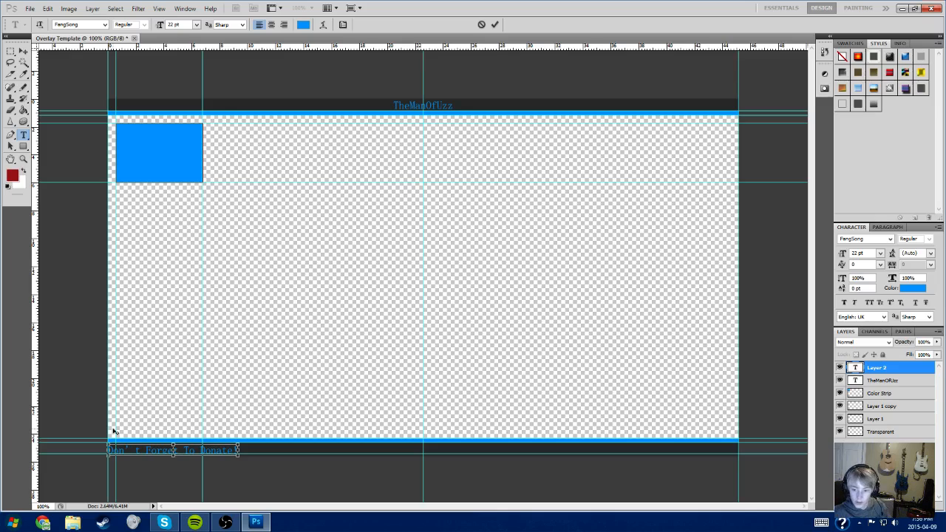
pyautogui.press('ctrl')
pyautogui.press('ctrl')
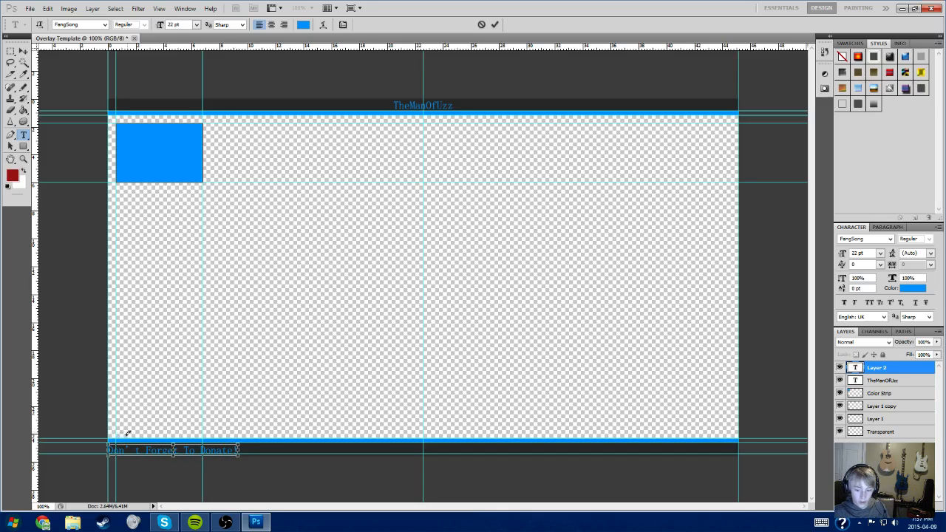
pyautogui.press('ctrl')
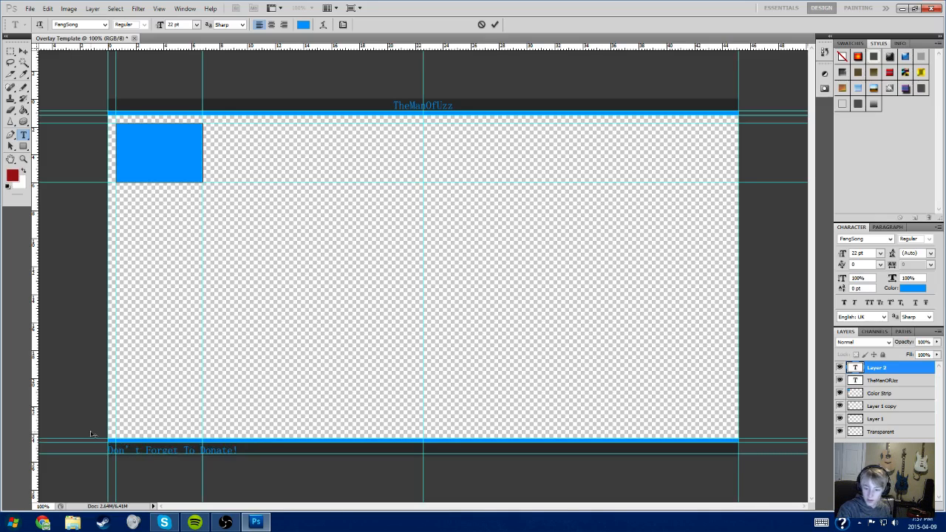
pyautogui.click(494, 25)
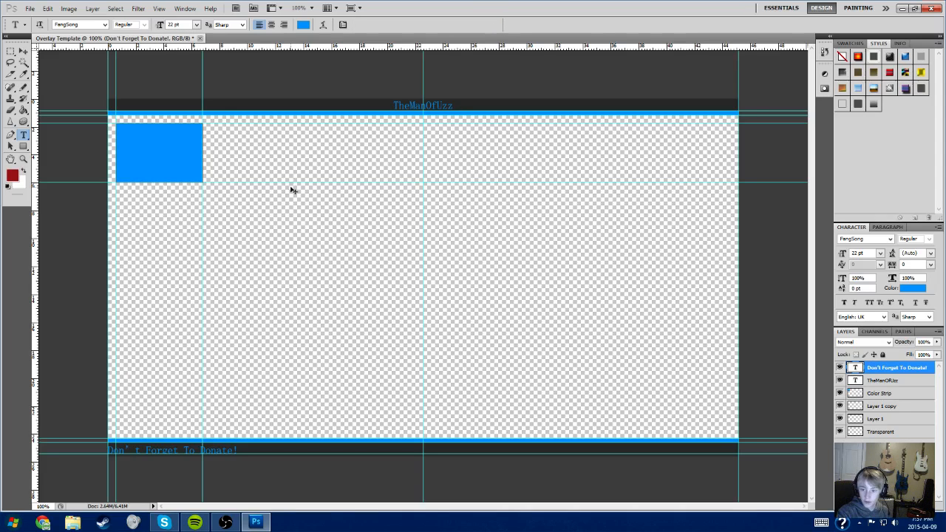
pyautogui.hotkey('ctrl', ';')
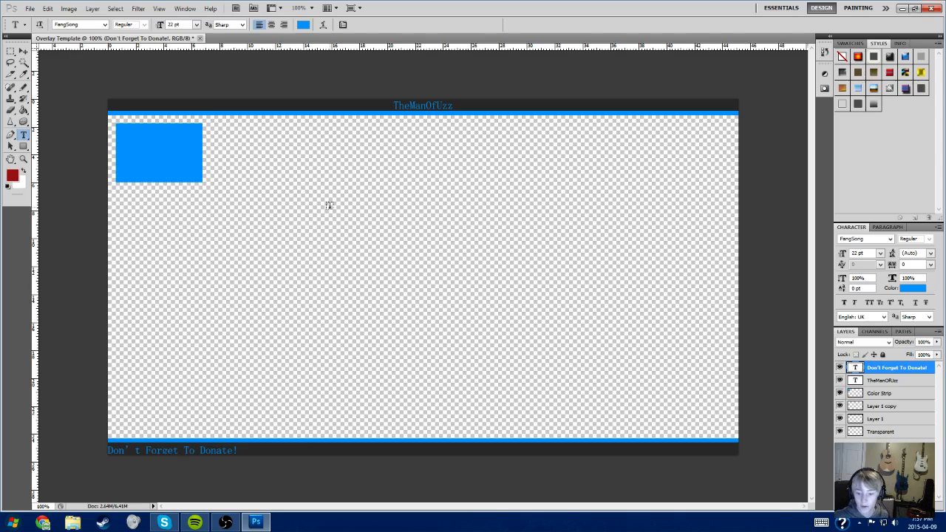
# - Shift the "Don't Forget To Donate!" text slightly away from the canvas's left edge and up within the bottom bar
pyautogui.click(160, 449)
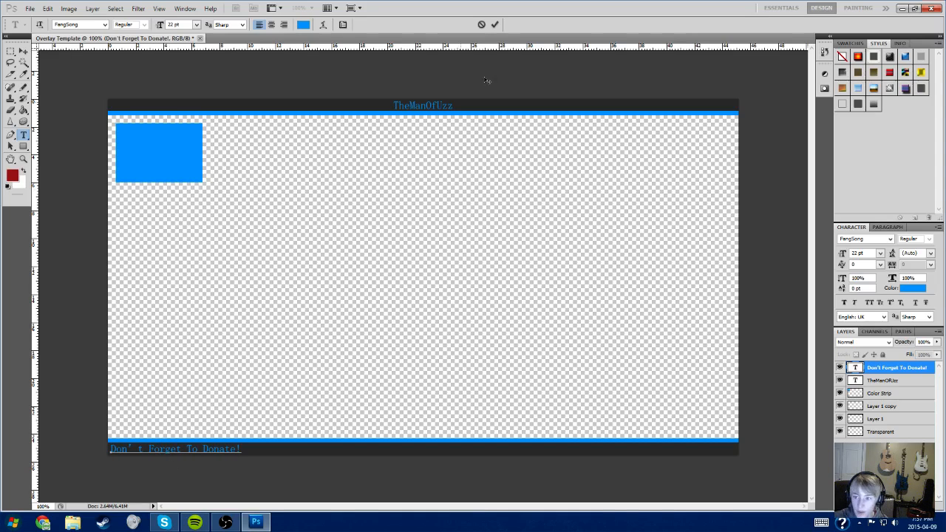
pyautogui.click(494, 24)
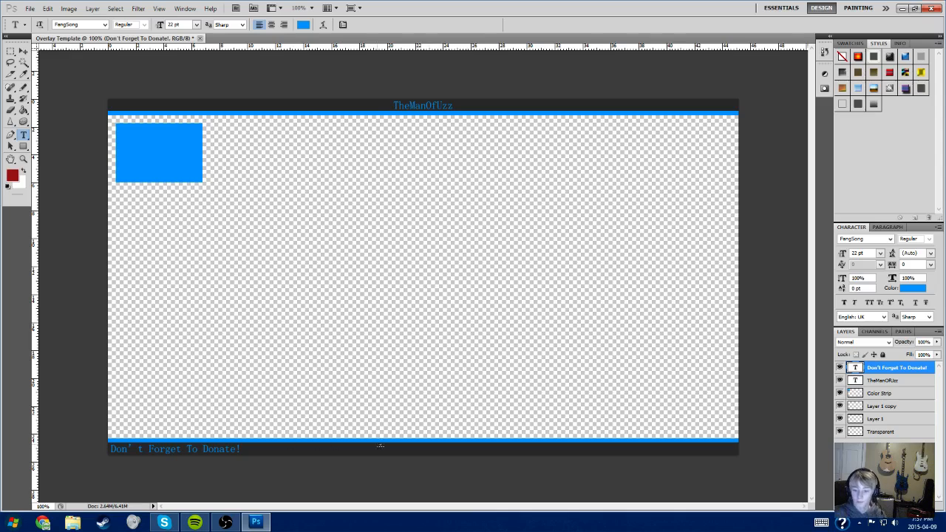
# - Add the text "As Always, Follow! It's Free!" and place it at the right end of the bottom bar
pyautogui.click(313, 452)
pyautogui.write('D')
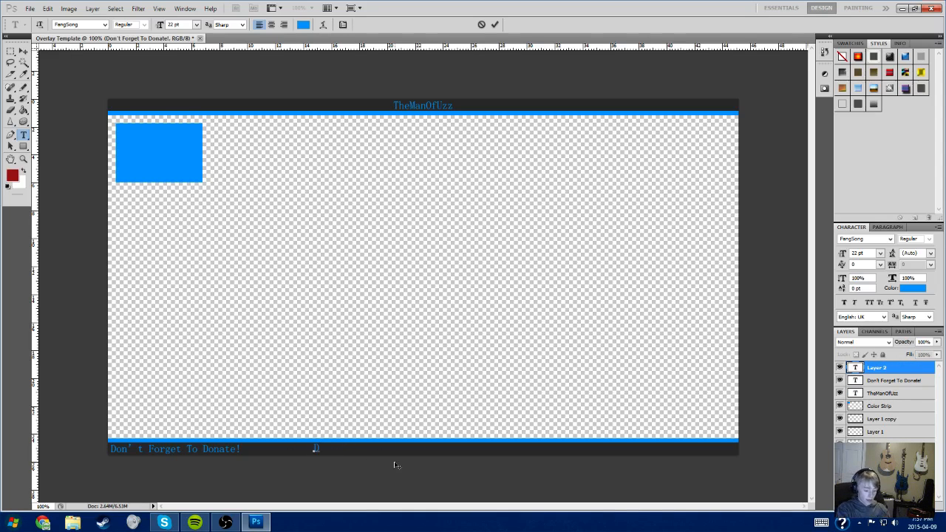
pyautogui.press('BackSpace')
pyautogui.write('As Always')
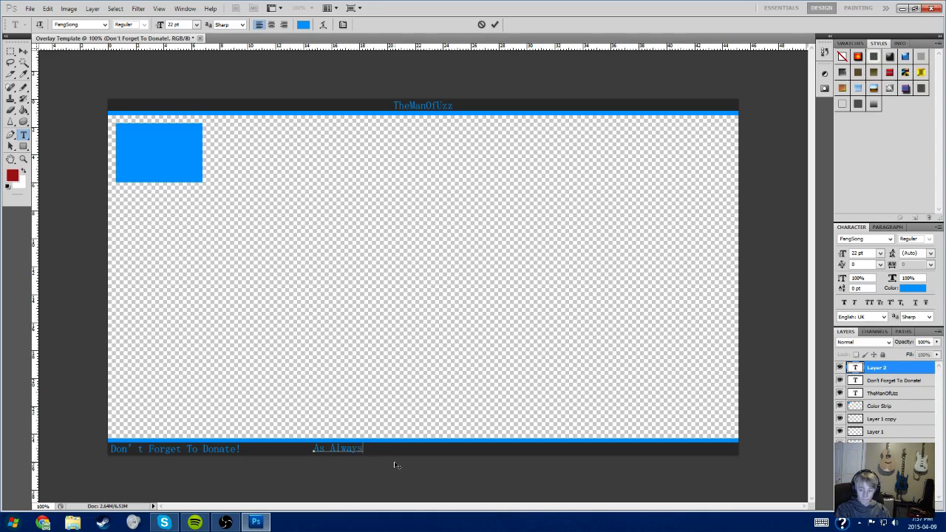
pyautogui.write(', Follow')
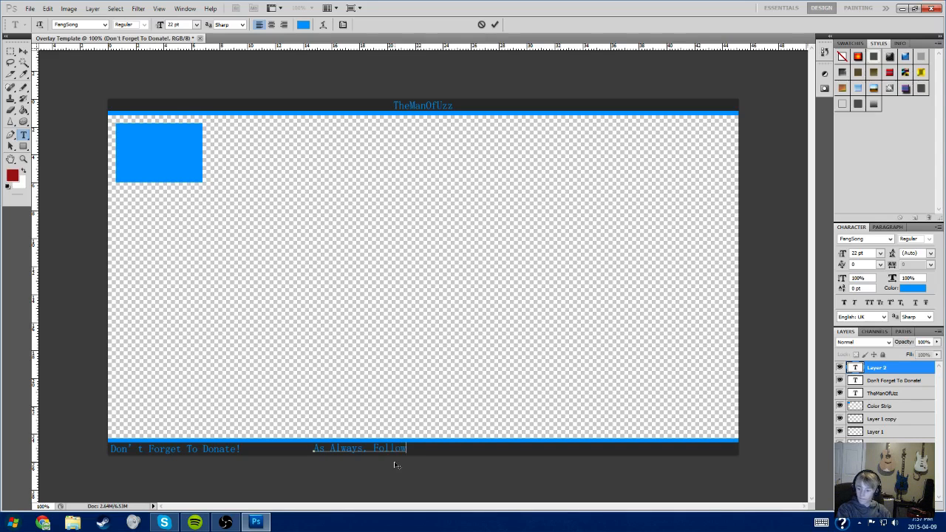
pyautogui.write('! I')
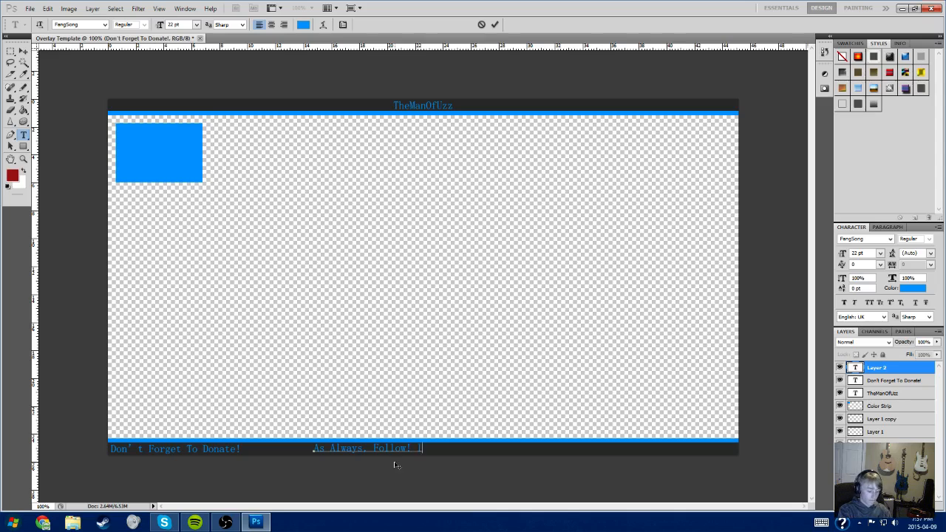
pyautogui.write("t's Few")
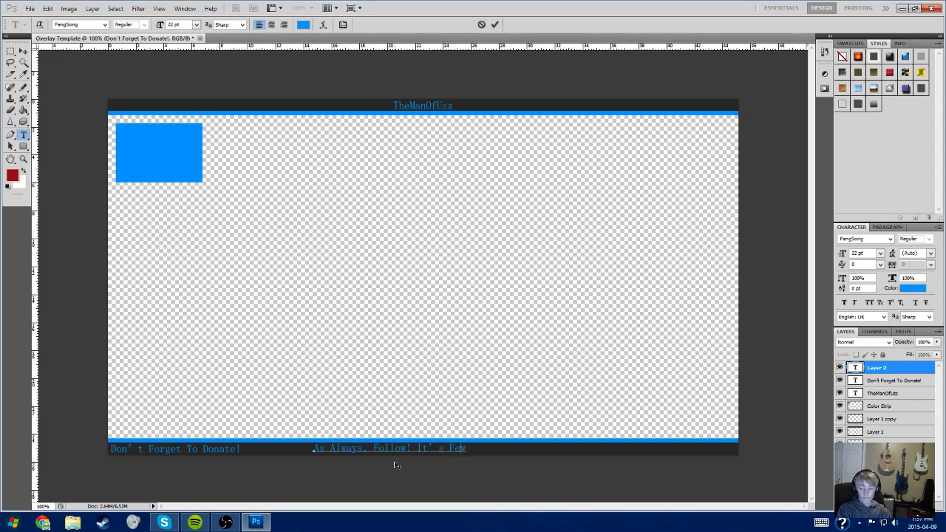
pyautogui.press('BackSpace')
pyautogui.write('ree!')
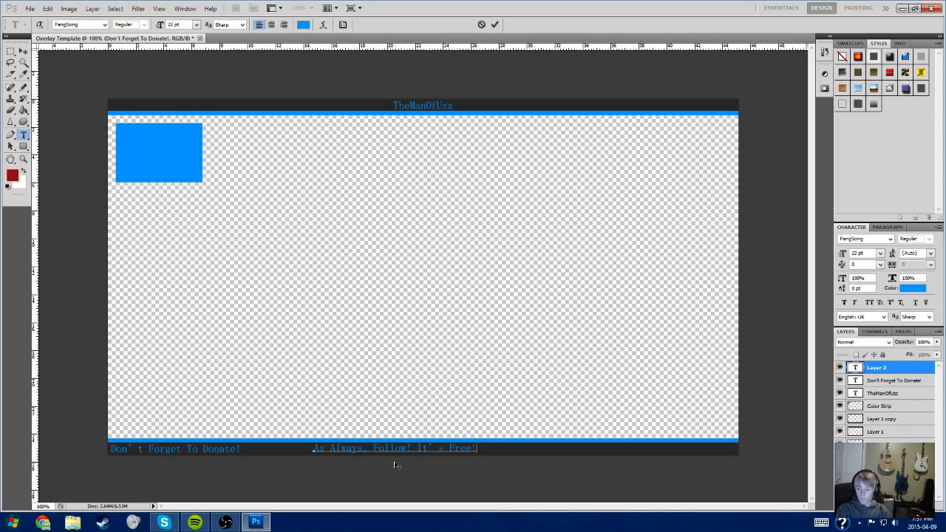
pyautogui.moveTo(422, 462); pyautogui.dragTo(676, 462)
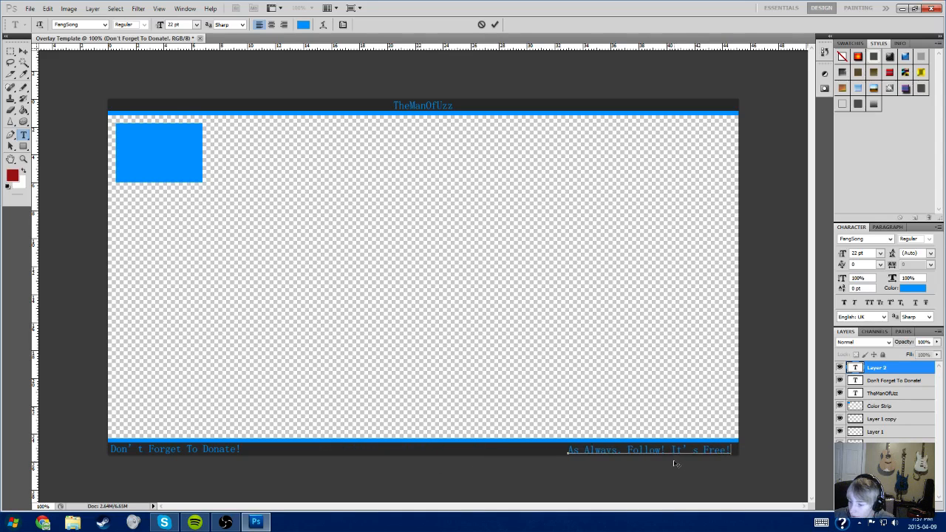
pyautogui.click(494, 24)
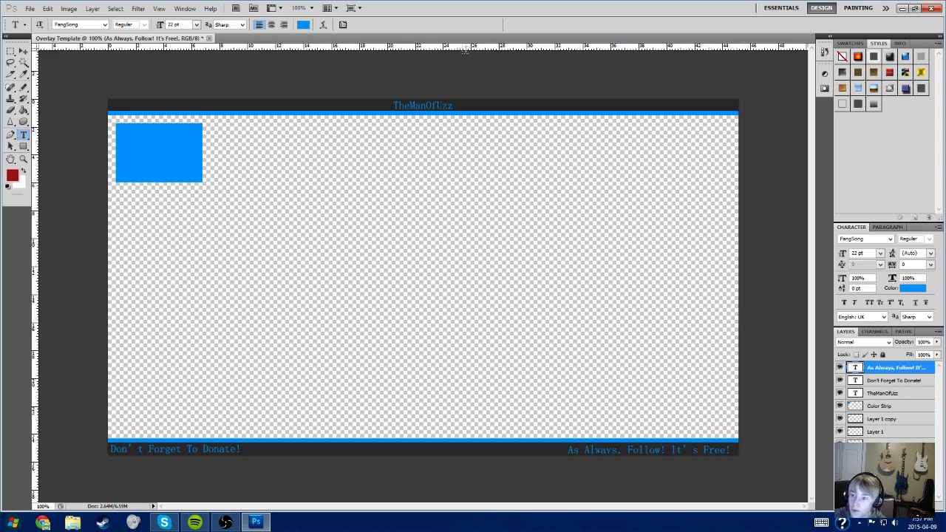
# - Place a horizontal guide along the baseline of the bottom bar's text and align the "As Always, Follow! It's Free!" text to it
pyautogui.moveTo(467, 51); pyautogui.dragTo(453, 453)
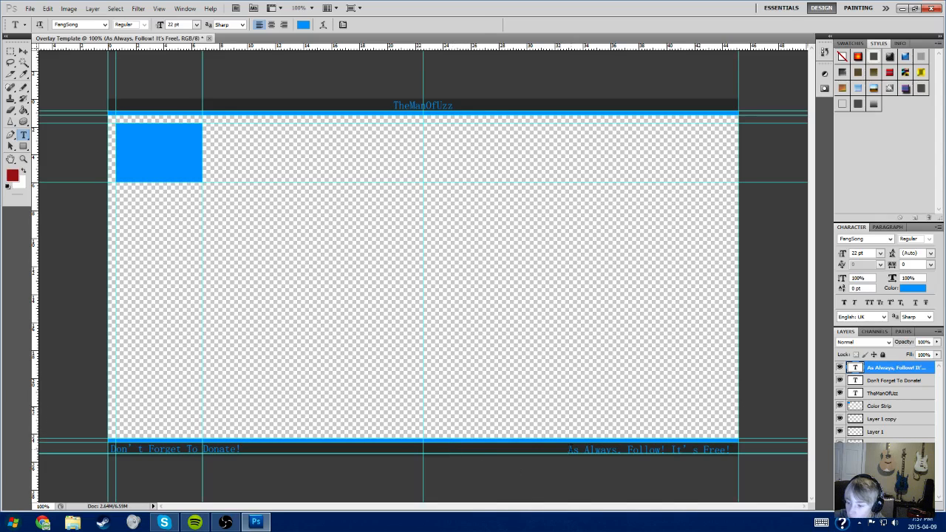
pyautogui.click(588, 459)
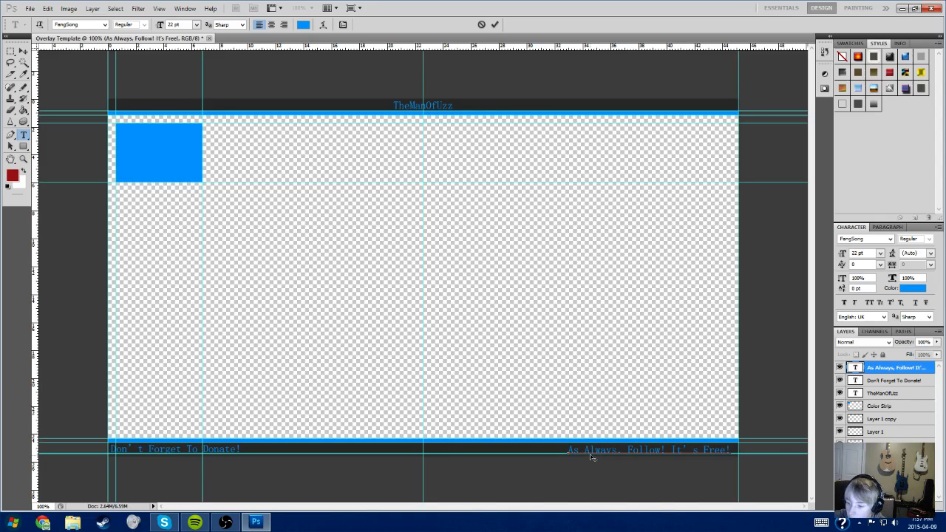
pyautogui.moveTo(591, 456); pyautogui.dragTo(591, 455)
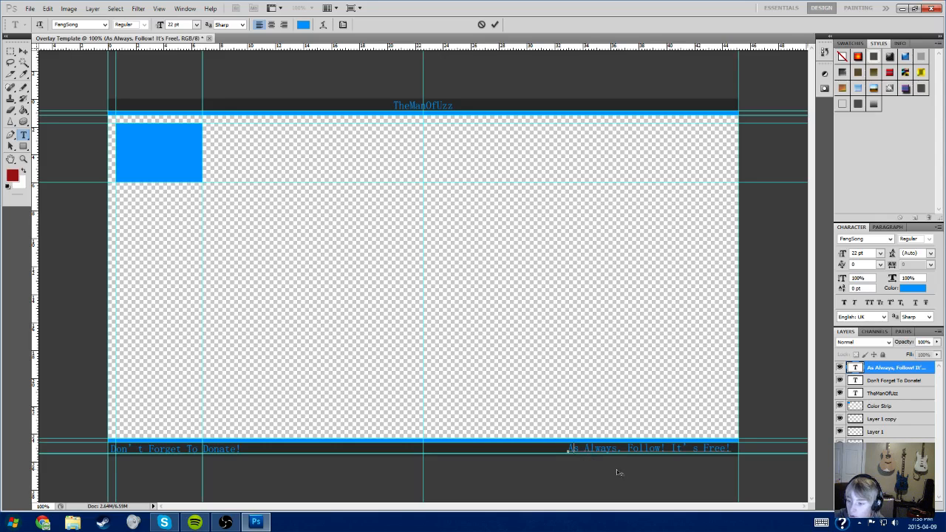
pyautogui.click(494, 25)
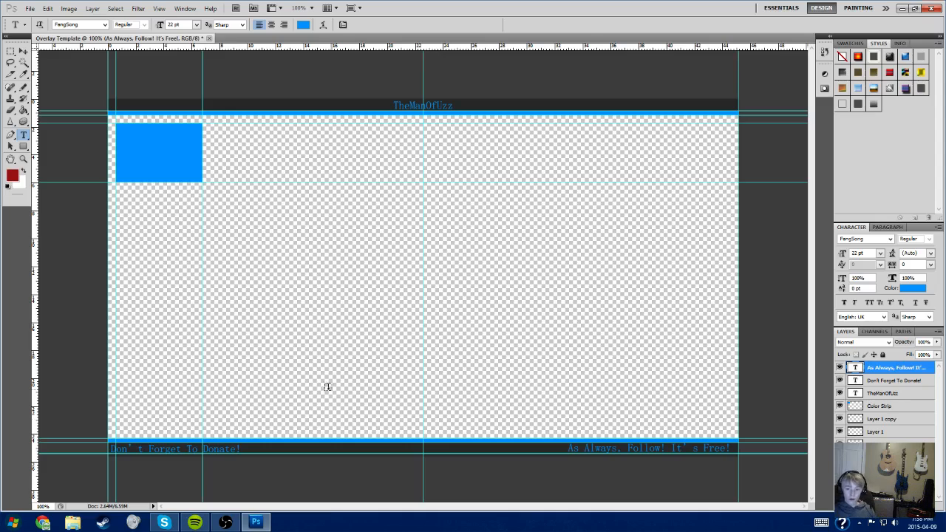
pyautogui.click(128, 104)
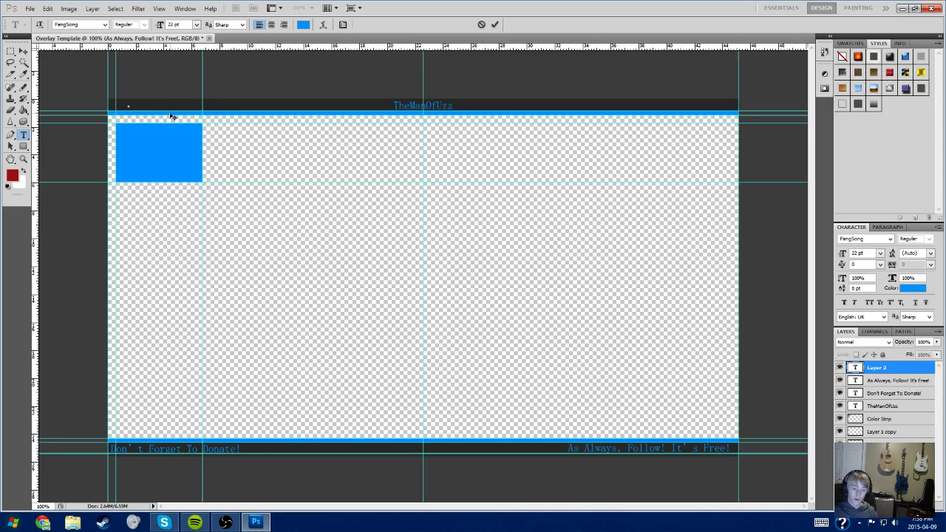
pyautogui.write('M')
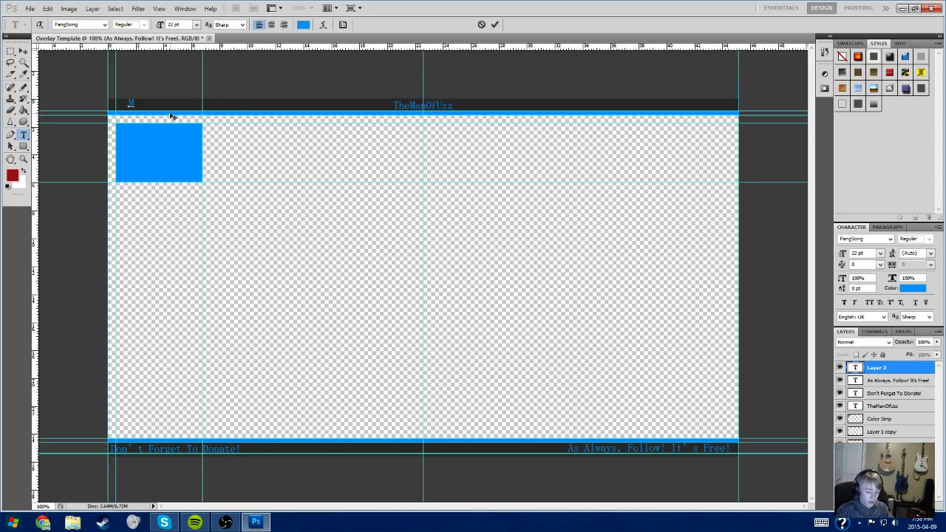
pyautogui.write('e')
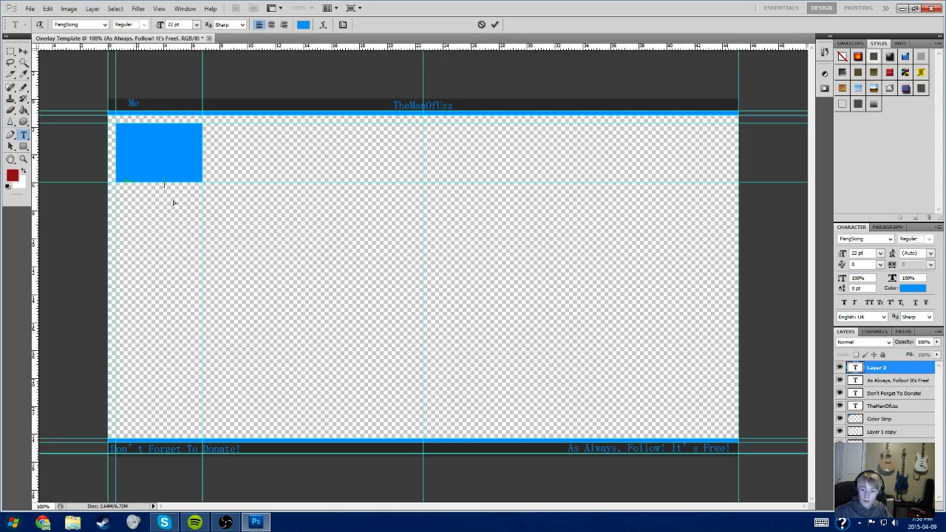
pyautogui.moveTo(174, 202); pyautogui.dragTo(169, 101)
pyautogui.click(481, 25)
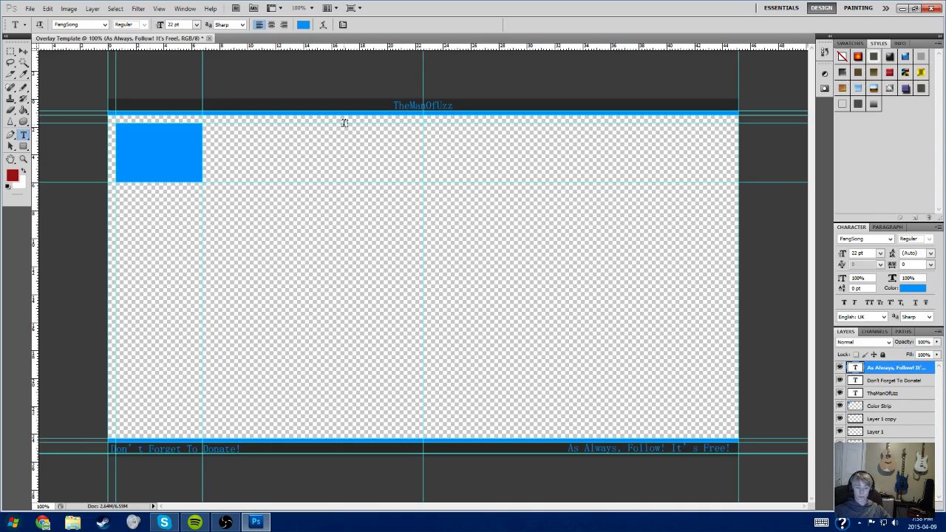
# - Add the text "Donation Goal!" to the right part of the top bar and hide the guides
pyautogui.click(644, 109)
pyautogui.write('Dona')
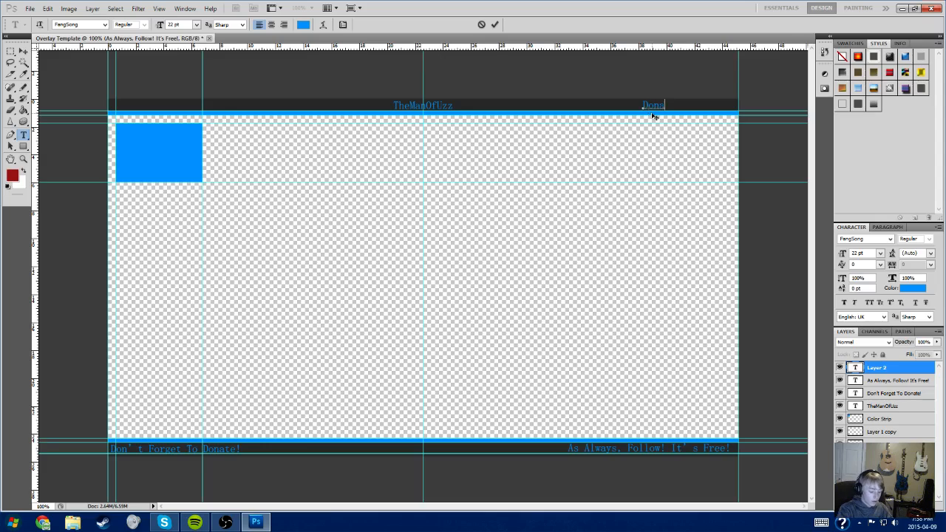
pyautogui.write('tion Goal!')
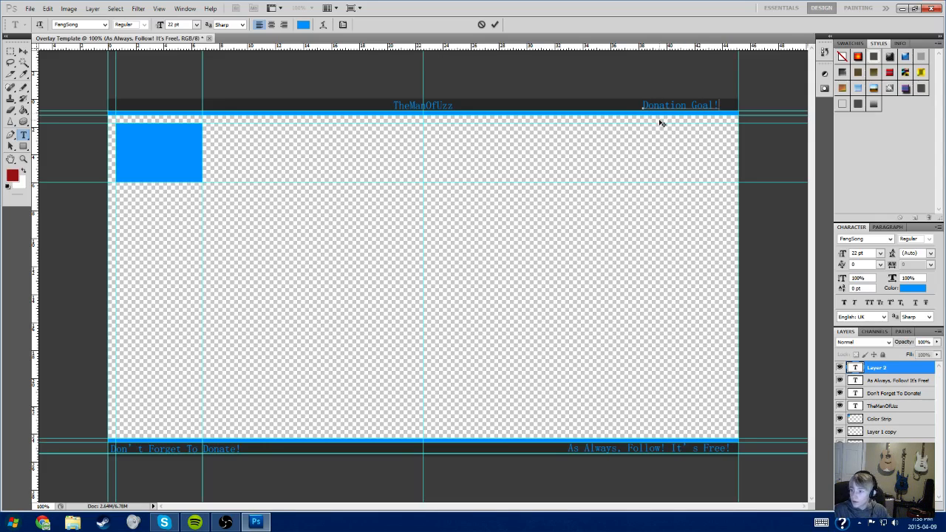
pyautogui.moveTo(659, 121); pyautogui.dragTo(622, 122)
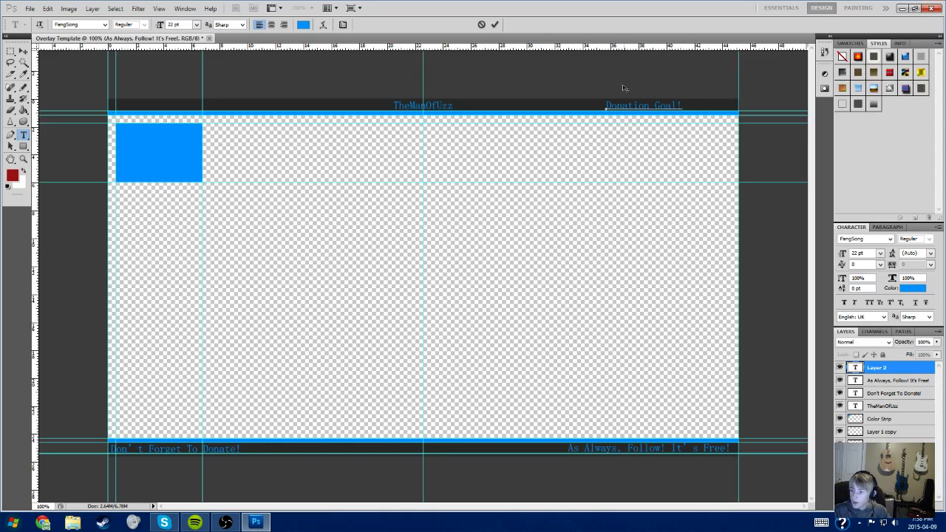
pyautogui.click(495, 24)
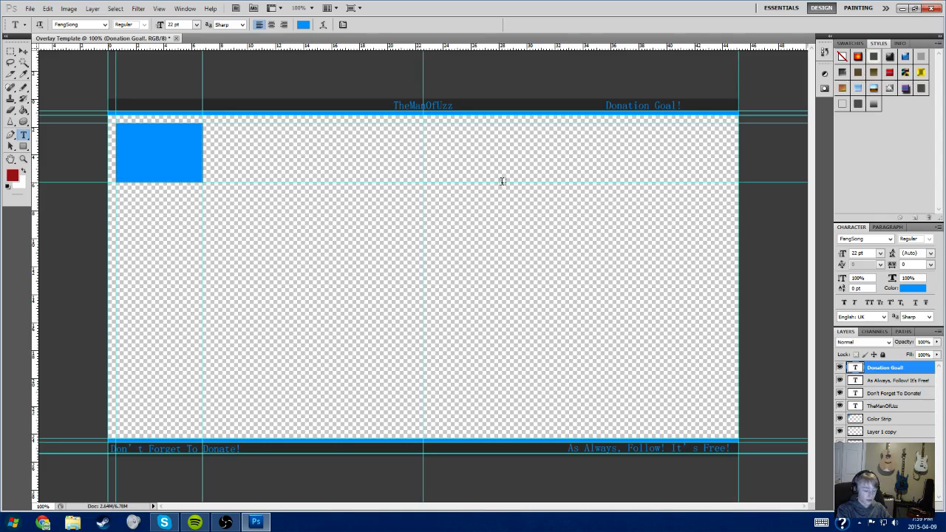
pyautogui.hotkey('ctrl', ';')
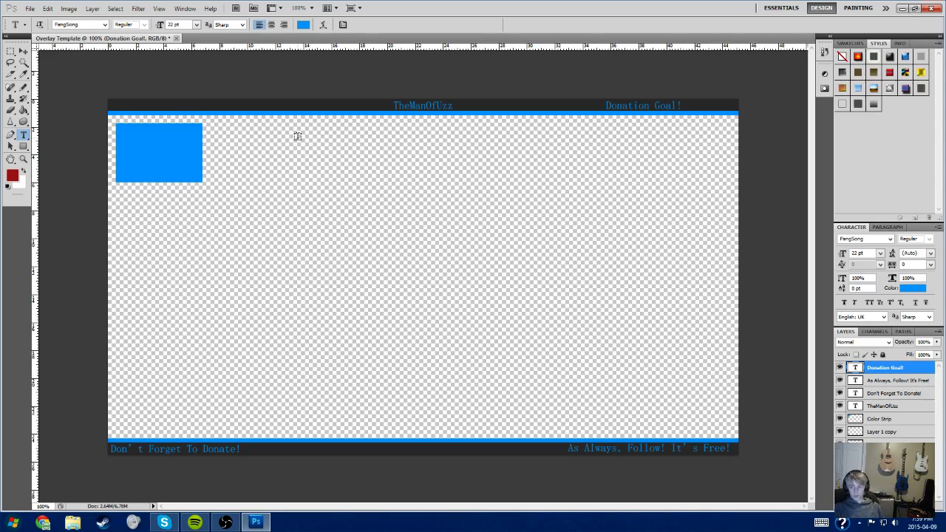
# - Link the Color Strip layer with the four text layers
pyautogui.click(884, 484)
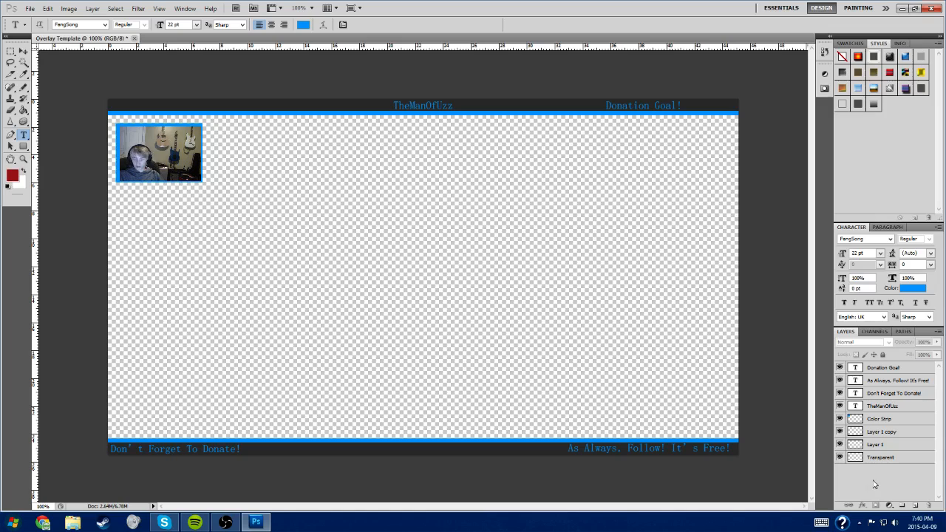
pyautogui.click(878, 419)
pyautogui.keyDown('shift'); pyautogui.click(878, 406); pyautogui.keyUp('shift')
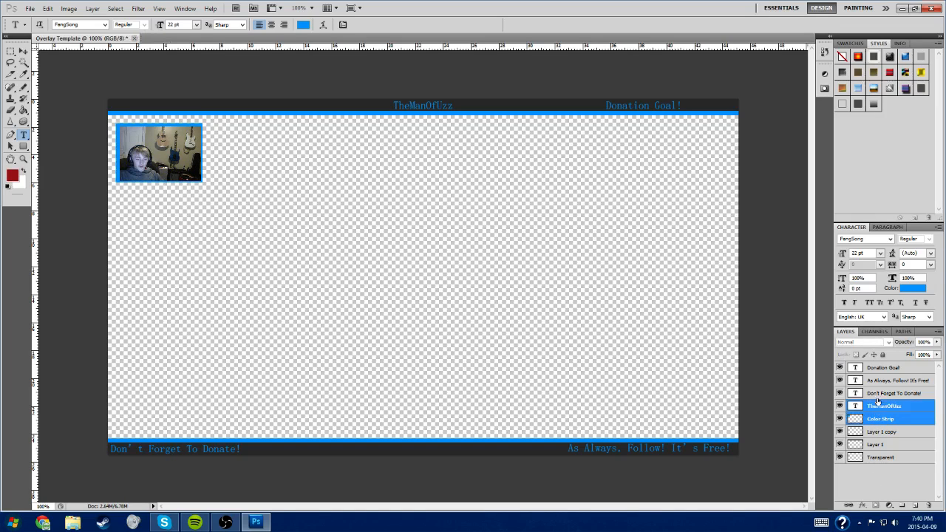
pyautogui.keyDown('shift'); pyautogui.click(877, 393); pyautogui.keyUp('shift')
pyautogui.keyDown('shift'); pyautogui.click(875, 380); pyautogui.keyUp('shift')
pyautogui.keyDown('shift'); pyautogui.click(876, 368); pyautogui.keyUp('shift')
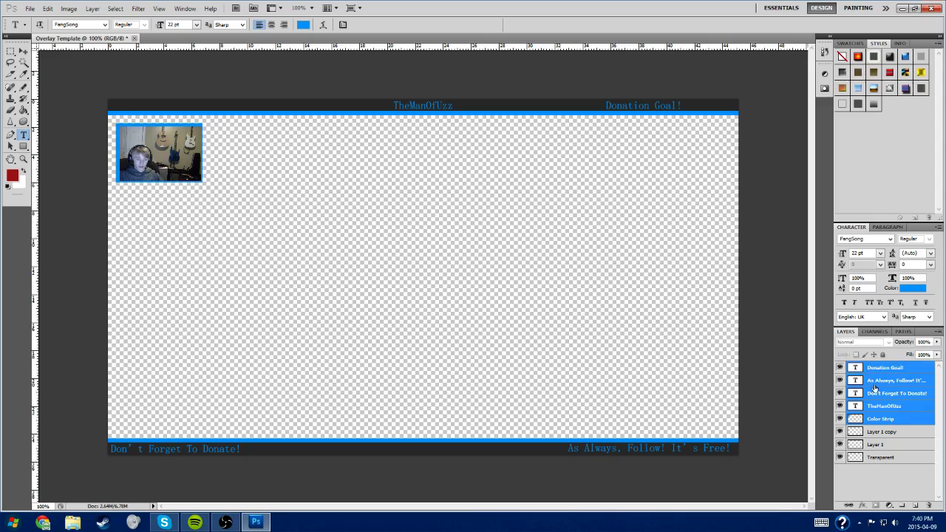
pyautogui.rightClick(875, 384)
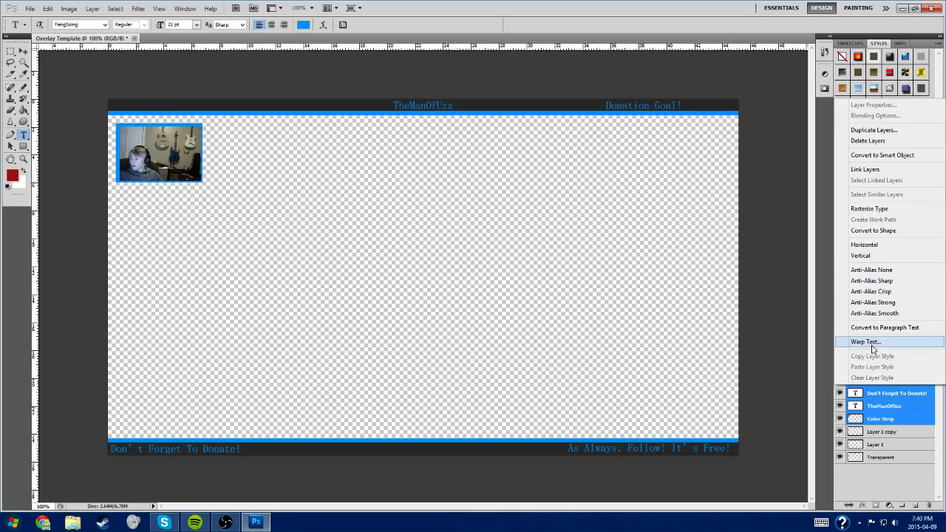
pyautogui.click(872, 170)
pyautogui.click(901, 480)
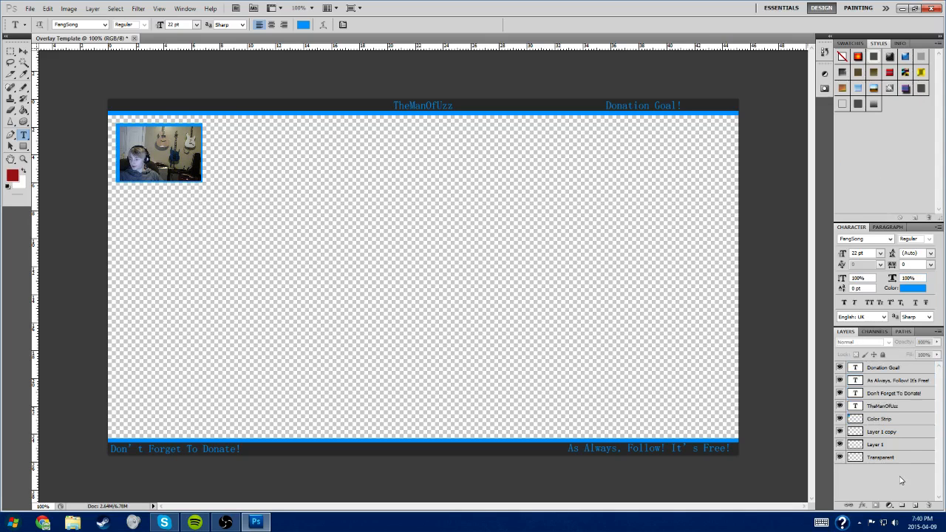
pyautogui.click(893, 407)
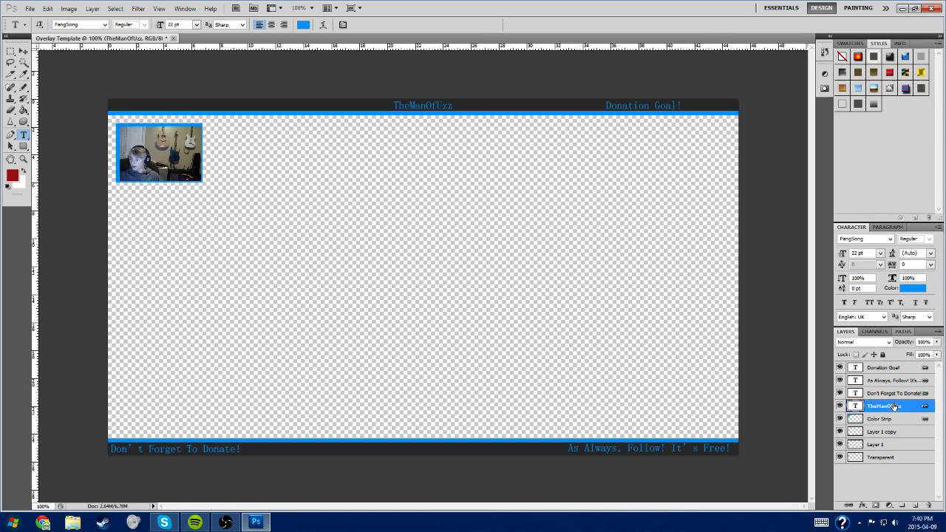
pyautogui.keyDown('ctrl'); pyautogui.click(891, 393); pyautogui.keyUp('ctrl')
pyautogui.keyDown('ctrl'); pyautogui.click(891, 380); pyautogui.keyUp('ctrl')
pyautogui.keyDown('ctrl'); pyautogui.click(889, 368); pyautogui.keyUp('ctrl')
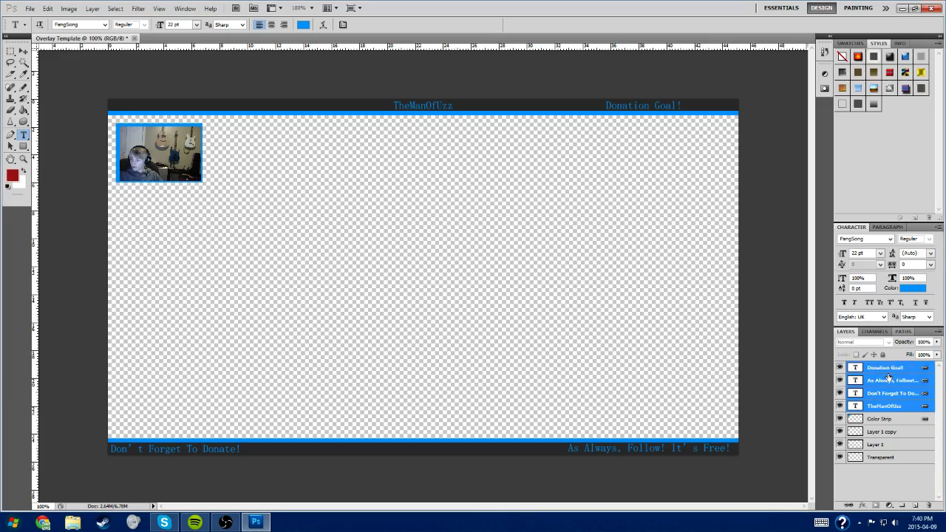
pyautogui.rightClick(889, 378)
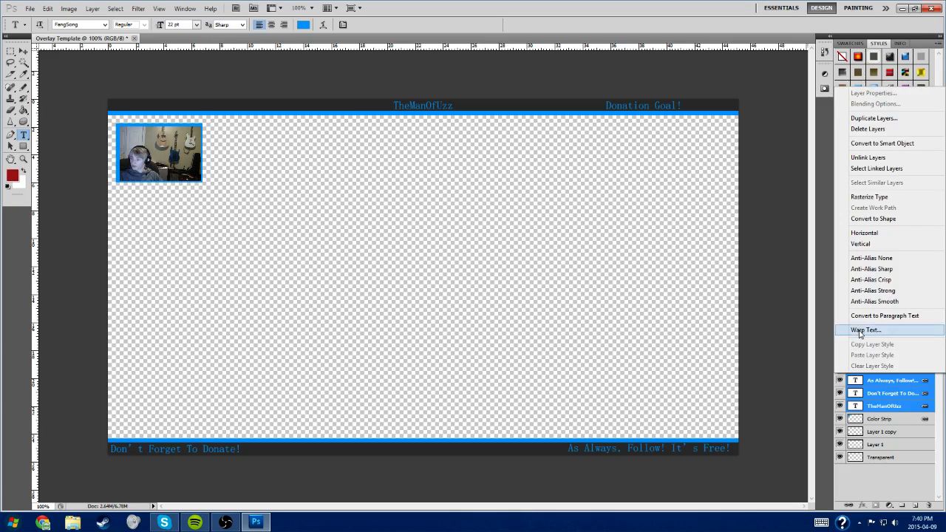
pyautogui.click(860, 333)
pyautogui.click(538, 158)
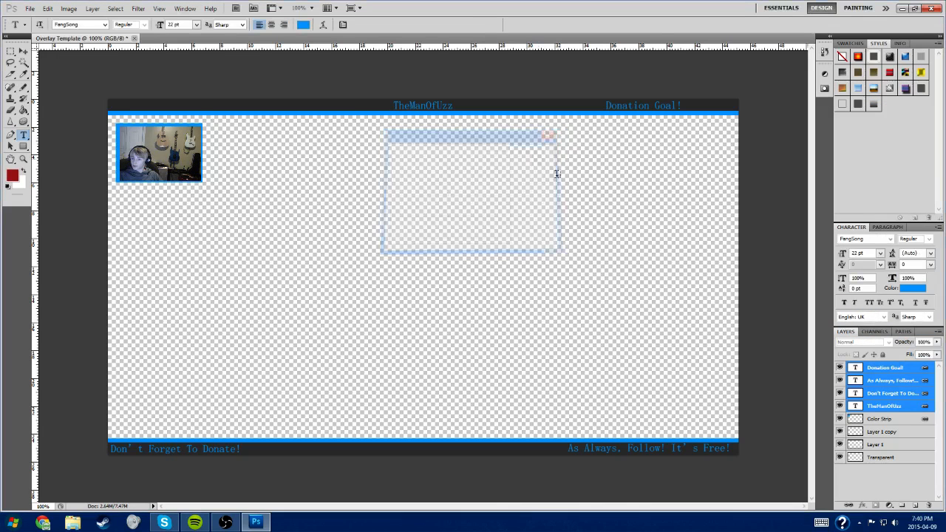
# - Deselect all layers and add a Hue/Saturation adjustment layer at the top of the layer stack
pyautogui.click(862, 496)
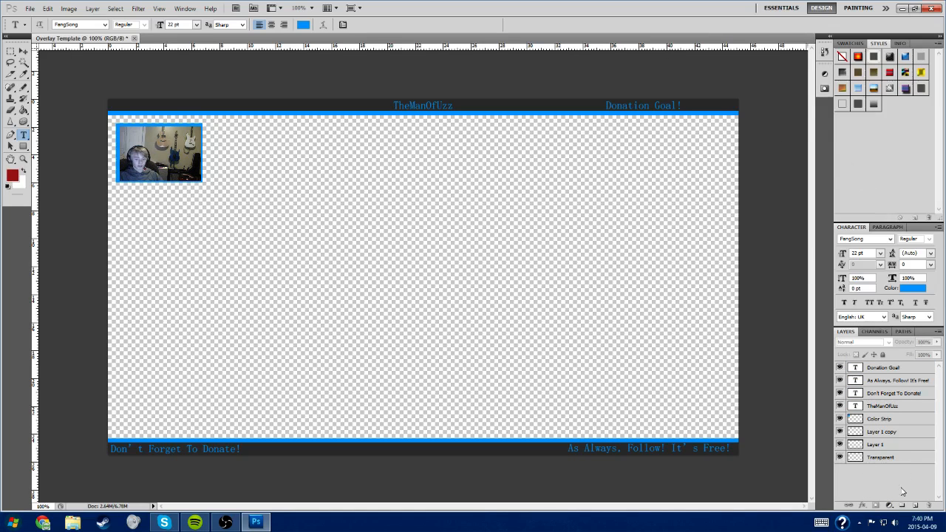
pyautogui.click(889, 506)
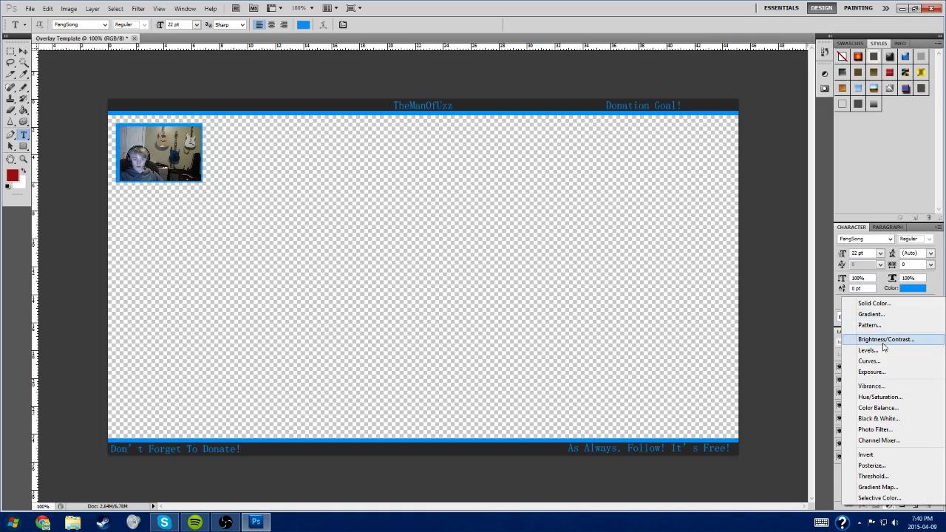
pyautogui.click(881, 400)
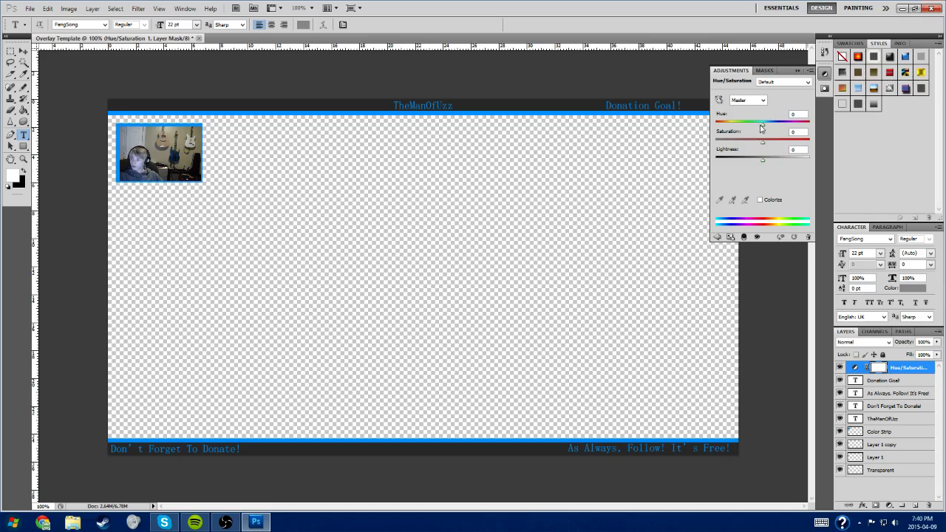
# - Recolour the overlay's strips and text to orange by setting the Hue/Saturation layer's hue to -180
pyautogui.moveTo(762, 128)
pyautogui.mouseDown()
pyautogui.moveTo(718, 122)
pyautogui.moveTo(825, 115)
pyautogui.moveTo(656, 118)
pyautogui.moveTo(869, 121)
pyautogui.moveTo(753, 124)
pyautogui.mouseUp()
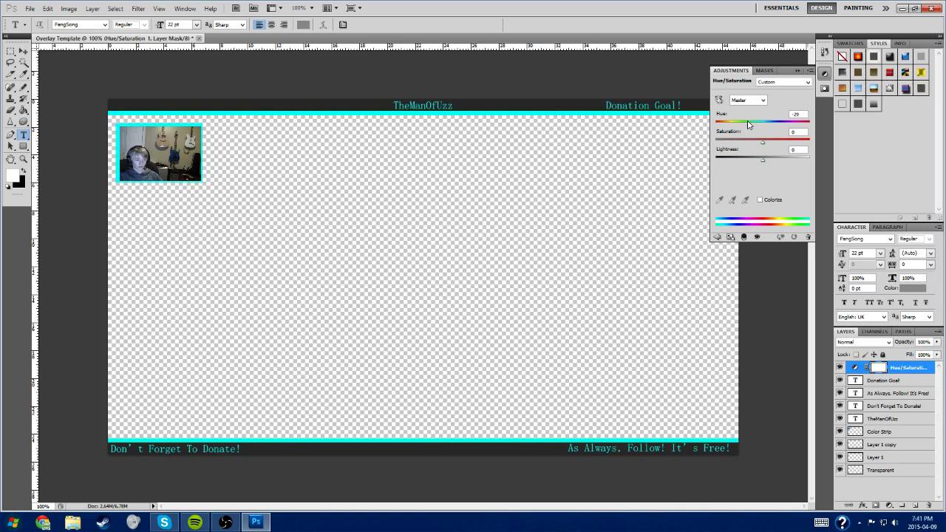
pyautogui.moveTo(742, 126); pyautogui.dragTo(691, 121)
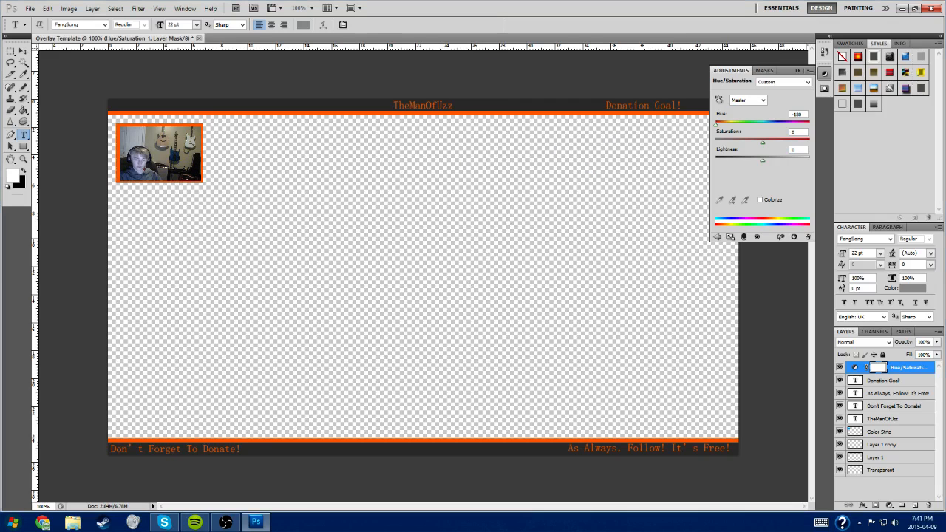
# - Delete 1.gif, 2.gif and 3.gif from the Animated Overlay folder and save the web-optimized GIF over 4.gif
pyautogui.moveTo(0, 118); pyautogui.dragTo(317, 104)
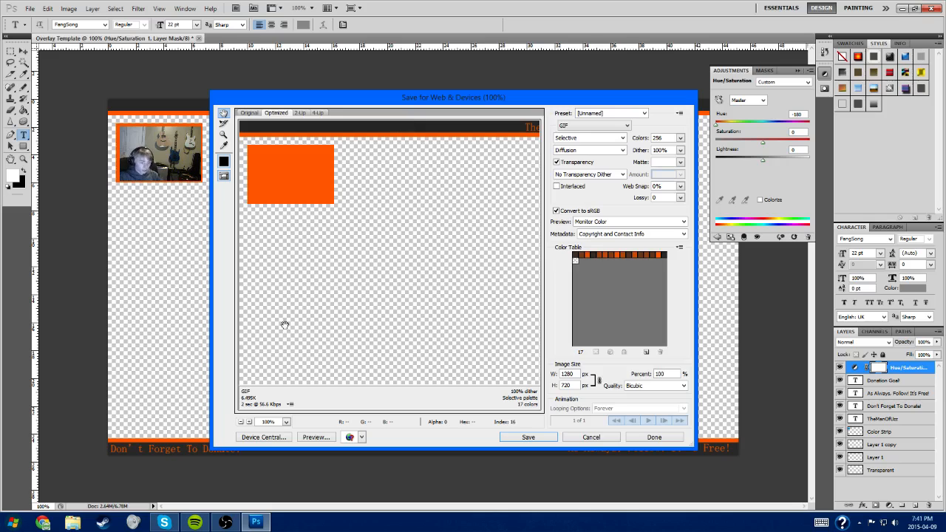
pyautogui.click(545, 441)
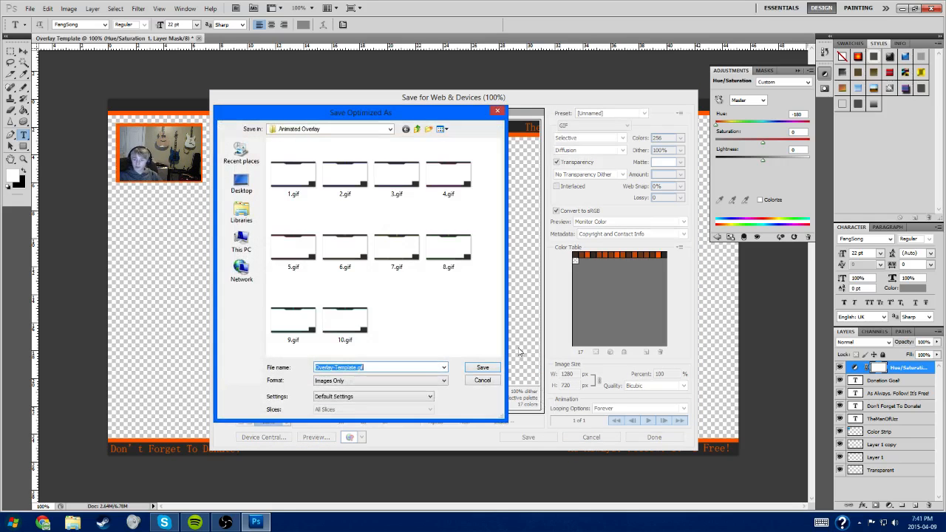
pyautogui.click(397, 343)
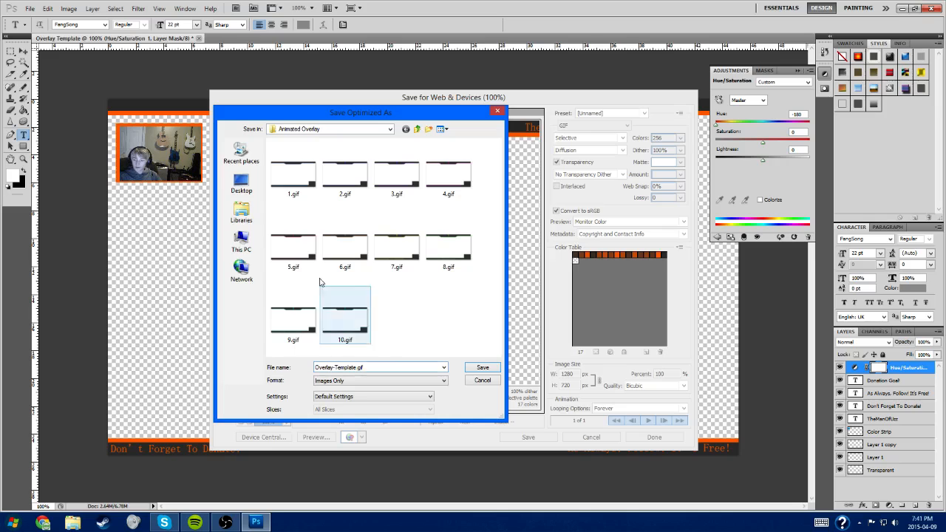
pyautogui.click(304, 184)
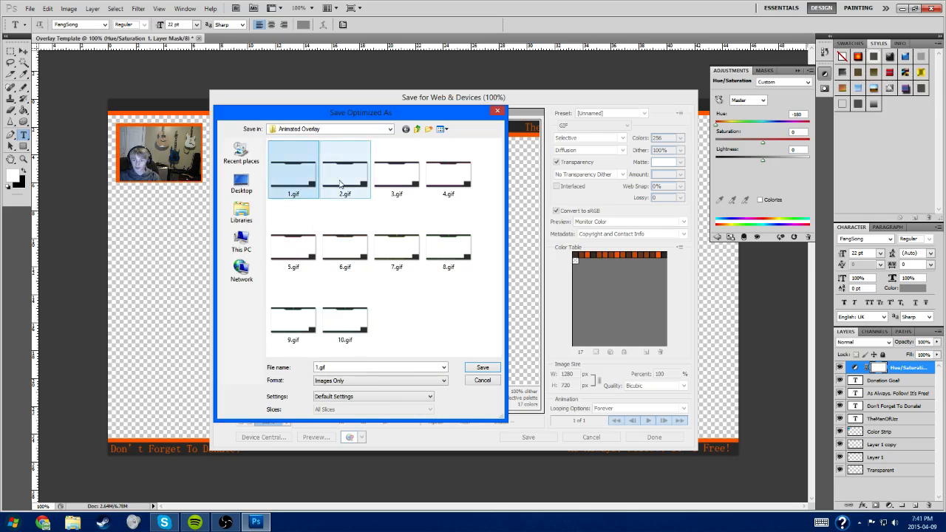
pyautogui.press('Delete')
pyautogui.click(341, 180)
pyautogui.press('Delete')
pyautogui.click(304, 179)
pyautogui.press('Delete')
pyautogui.click(304, 179)
pyautogui.press('Delete')
pyautogui.click(304, 178)
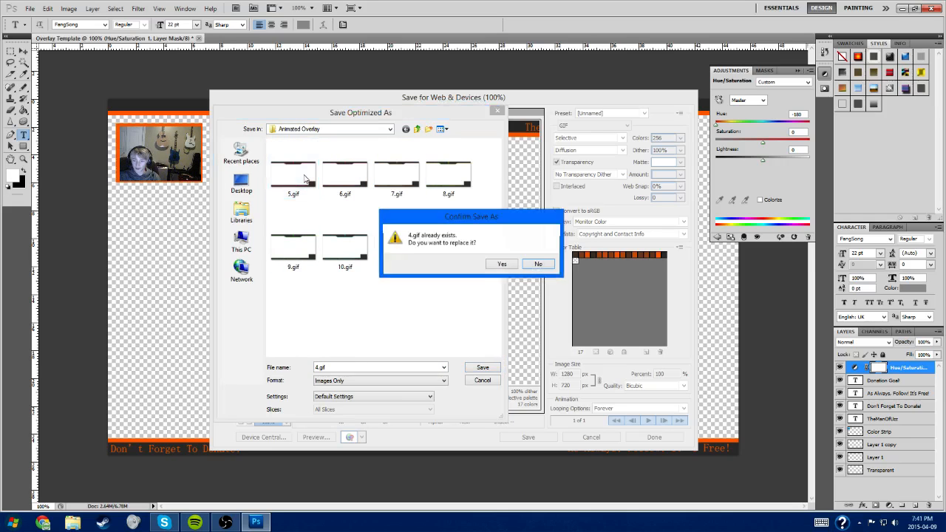
pyautogui.click(500, 267)
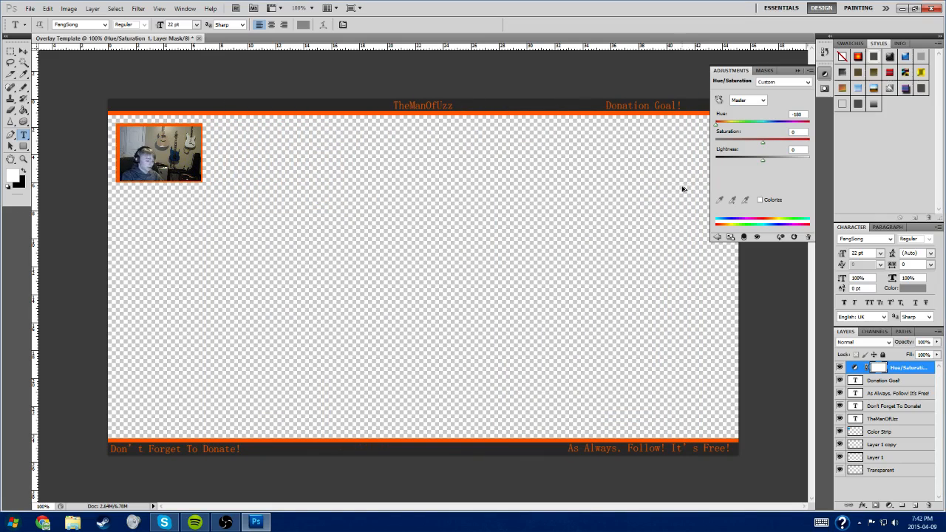
# - Start another web-optimized GIF export and delete the files 4.gif to 10.gif from the Animated Overlay folder
pyautogui.hotkey('ctrl', 'alt', 'shift', 's')
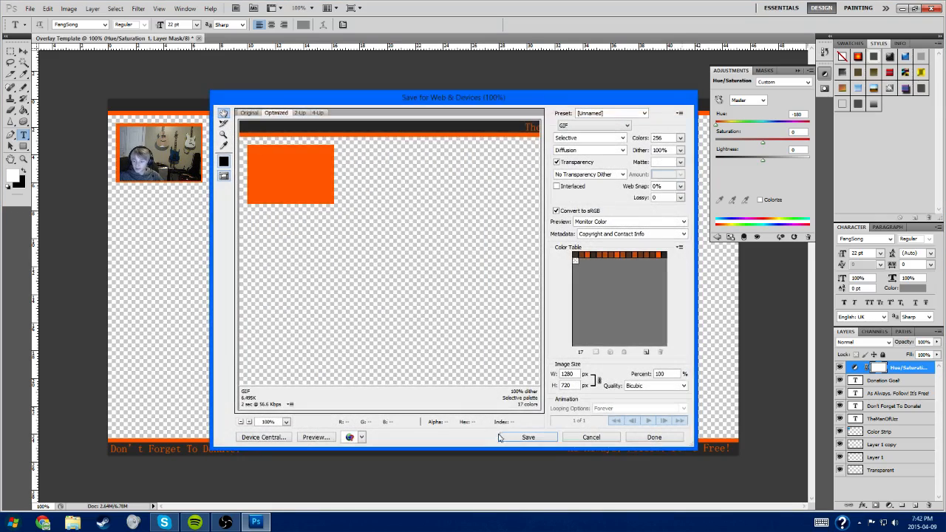
pyautogui.click(511, 437)
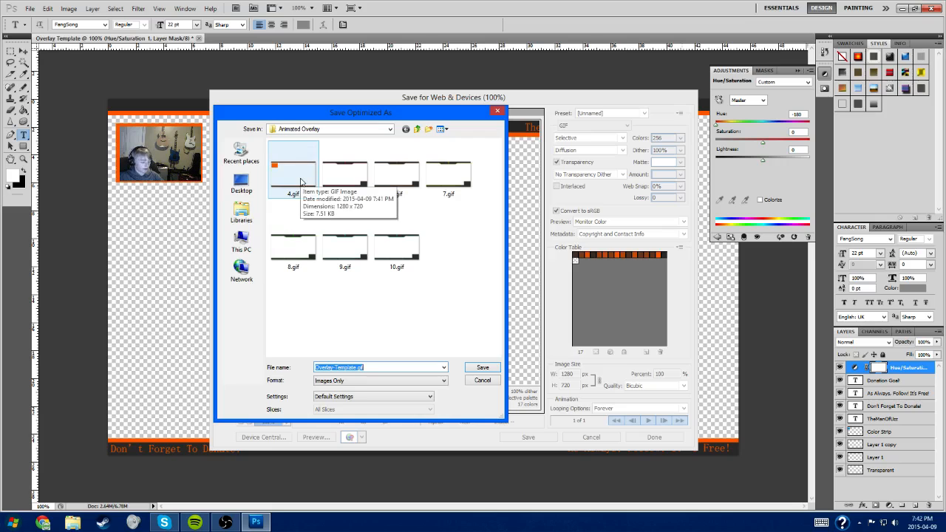
pyautogui.click(301, 182)
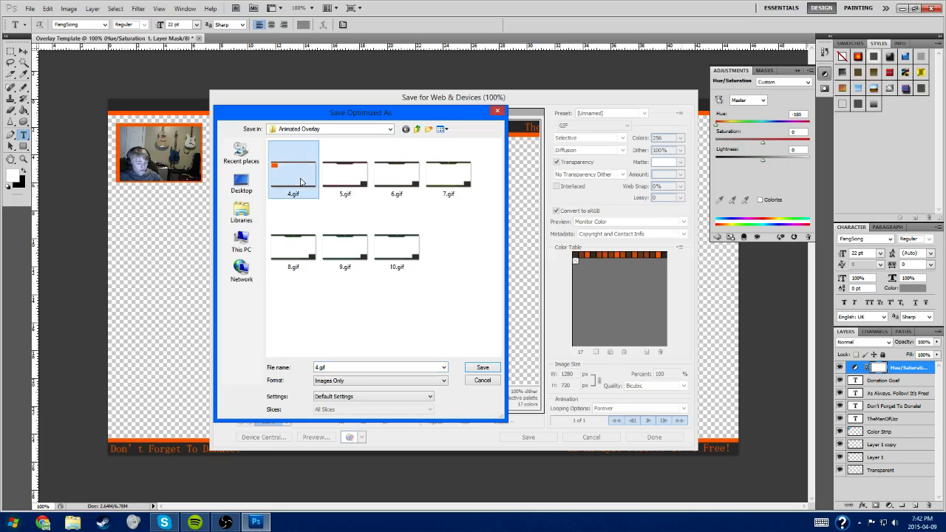
pyautogui.rightClick(293, 181)
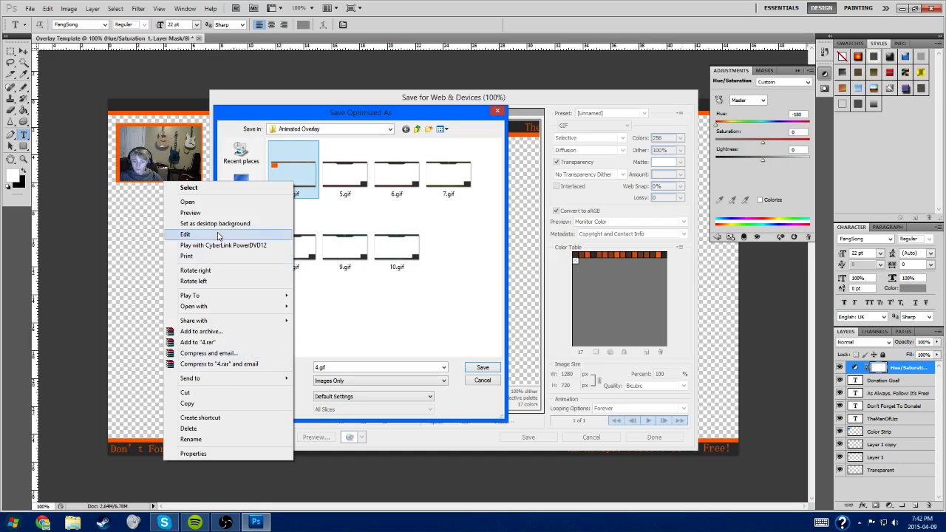
pyautogui.click(211, 429)
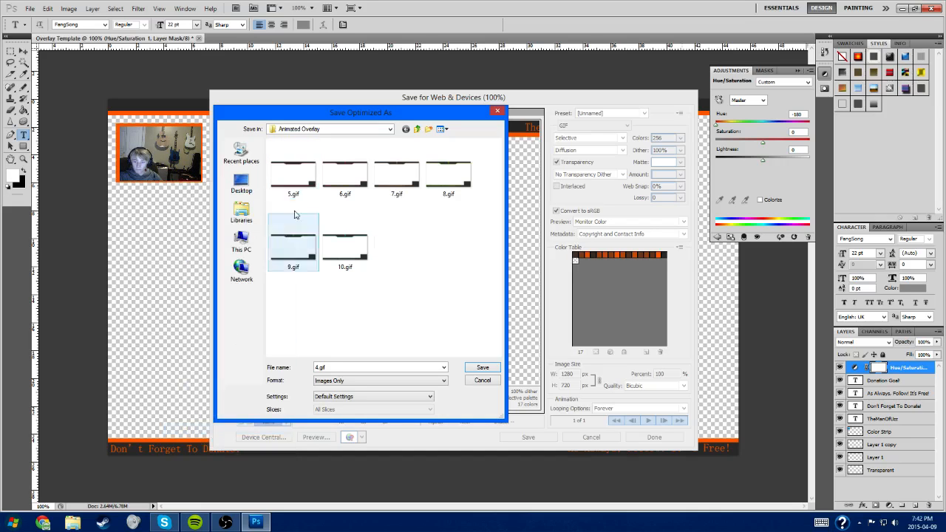
pyautogui.click(293, 184)
pyautogui.press('Delete')
pyautogui.press('Delete')
pyautogui.press('Delete')
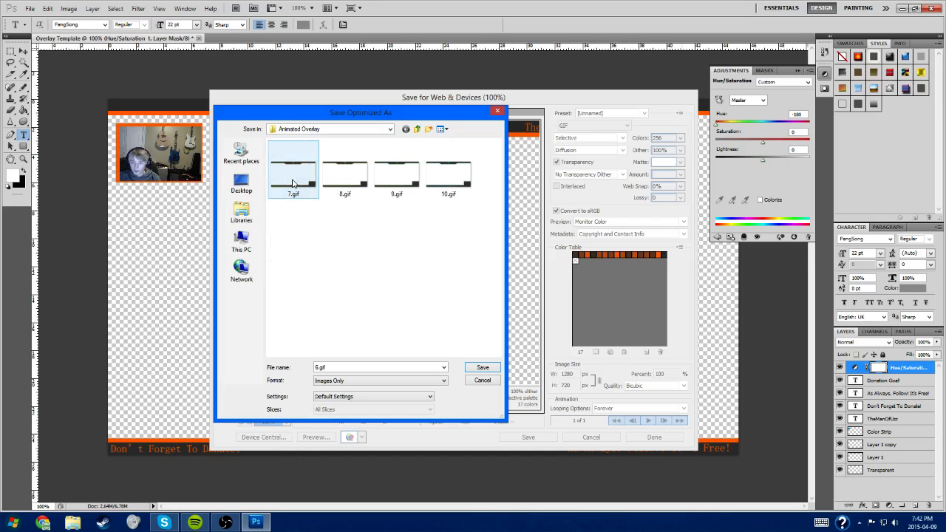
pyautogui.press('Delete')
pyautogui.press('Delete')
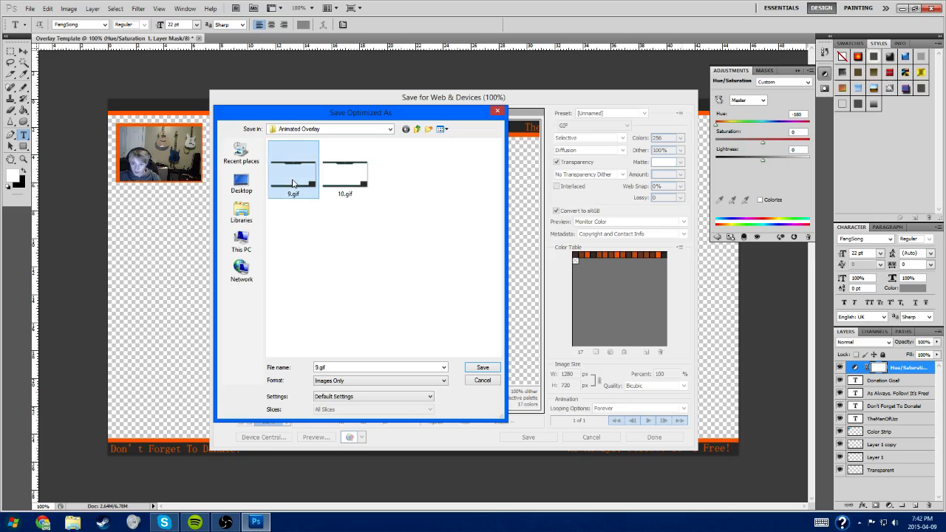
pyautogui.press('Delete')
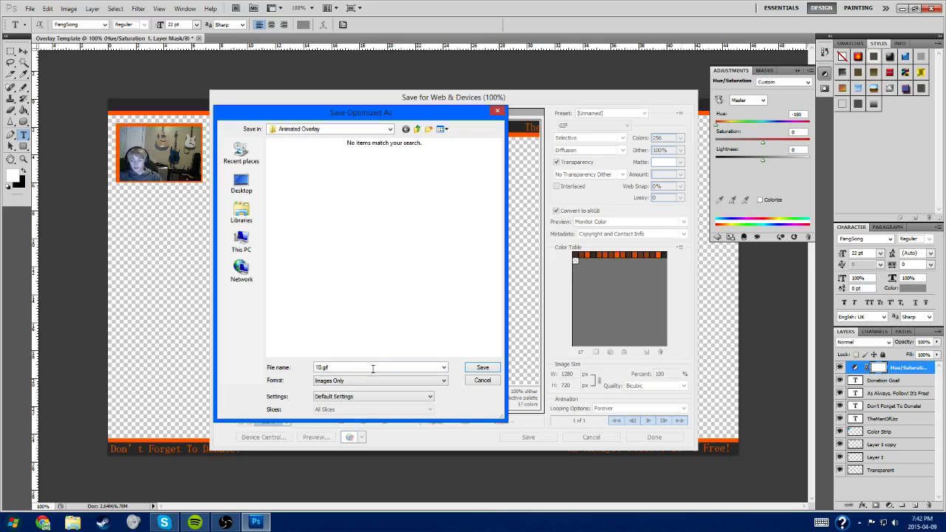
# - Save the orange overlay as a GIF named "Overlay 1" in the desktop's Stream (psd and final) > Animated Overlay folder
pyautogui.moveTo(337, 368); pyautogui.dragTo(151, 345)
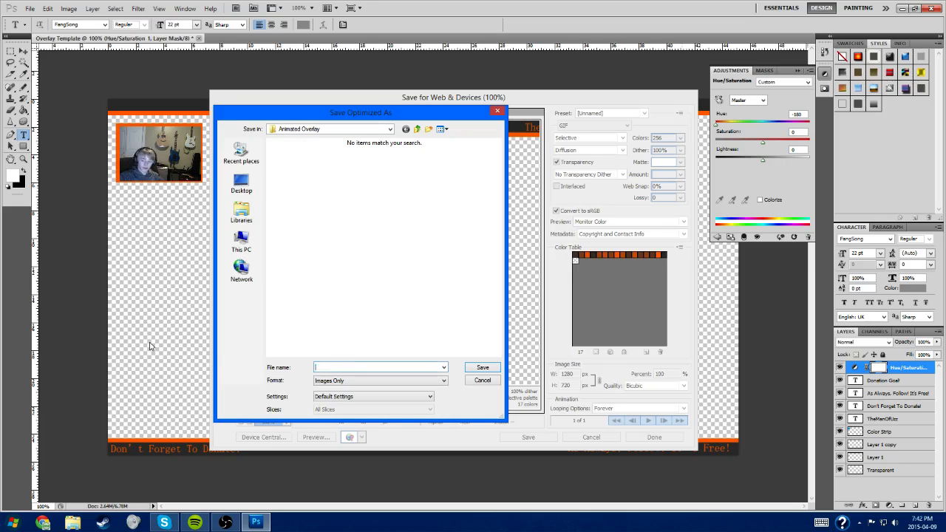
pyautogui.click(242, 185)
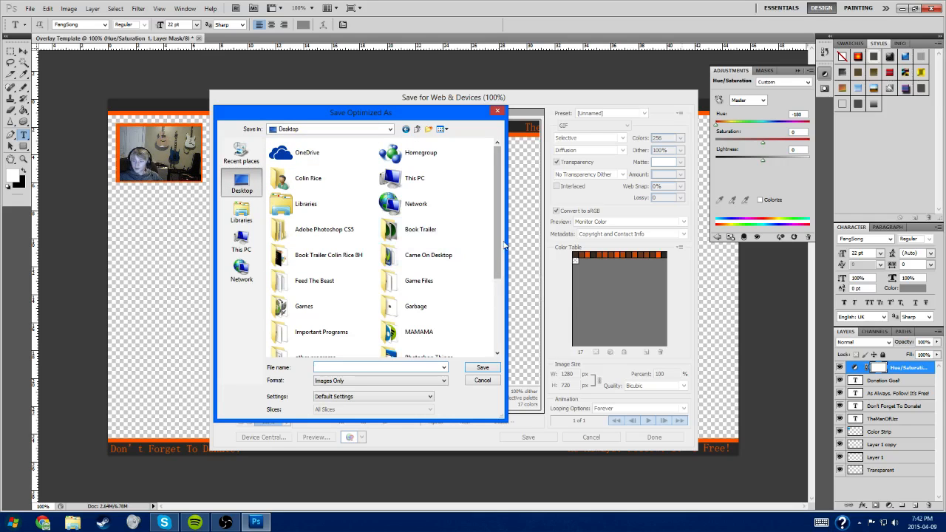
pyautogui.moveTo(496, 240); pyautogui.dragTo(489, 322)
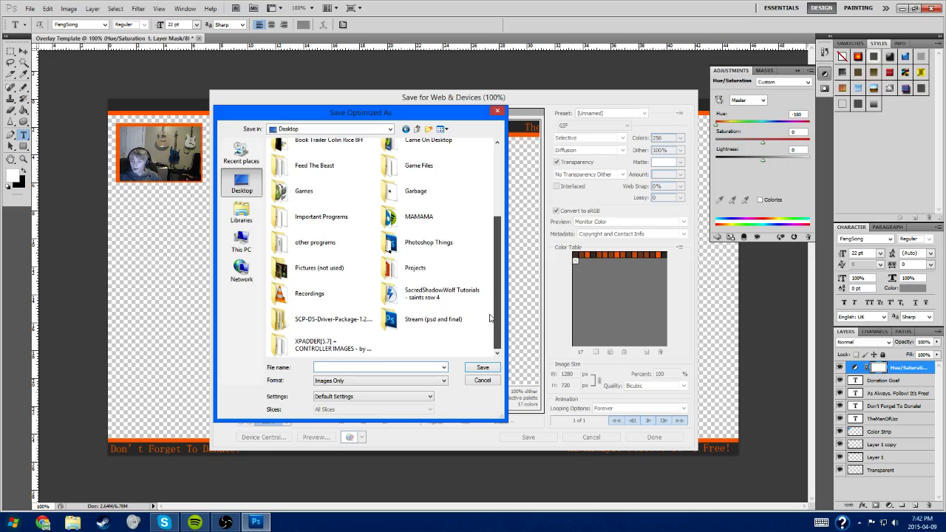
pyautogui.doubleClick(443, 320)
pyautogui.click(311, 160)
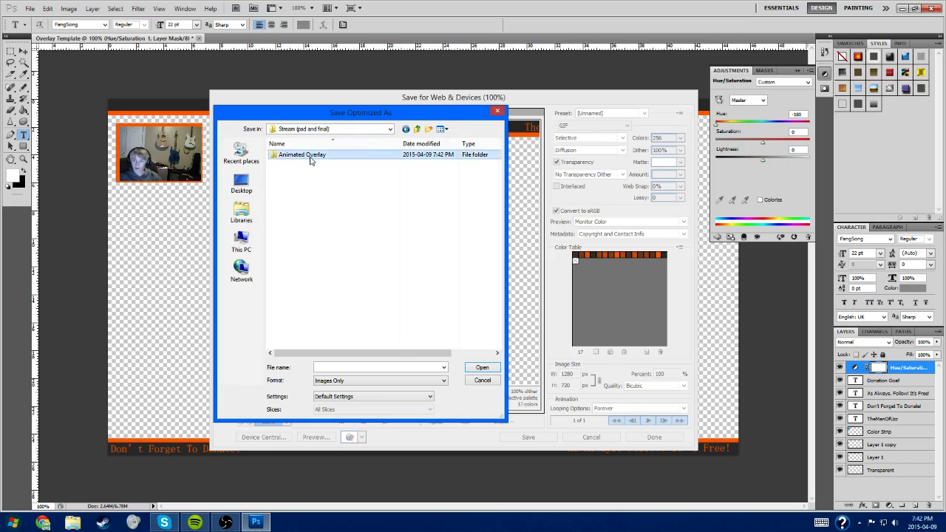
pyautogui.doubleClick(311, 161)
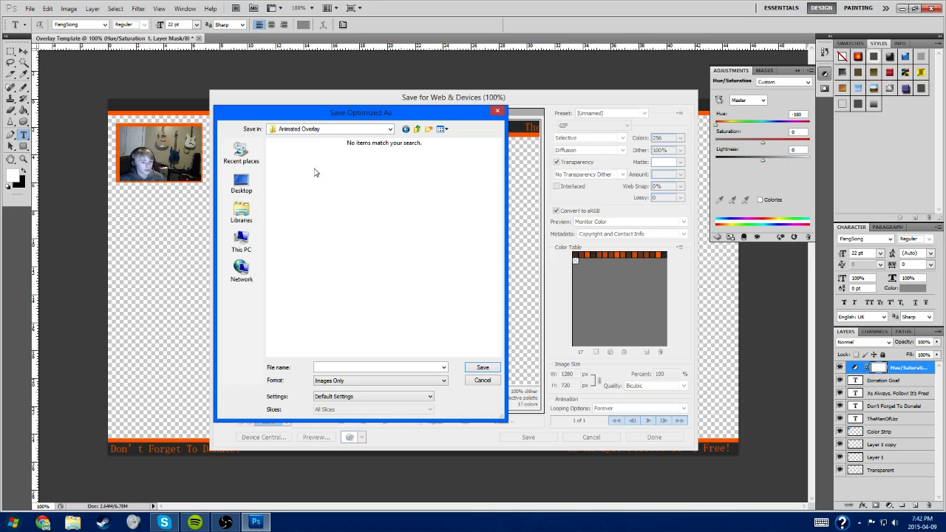
pyautogui.click(360, 366)
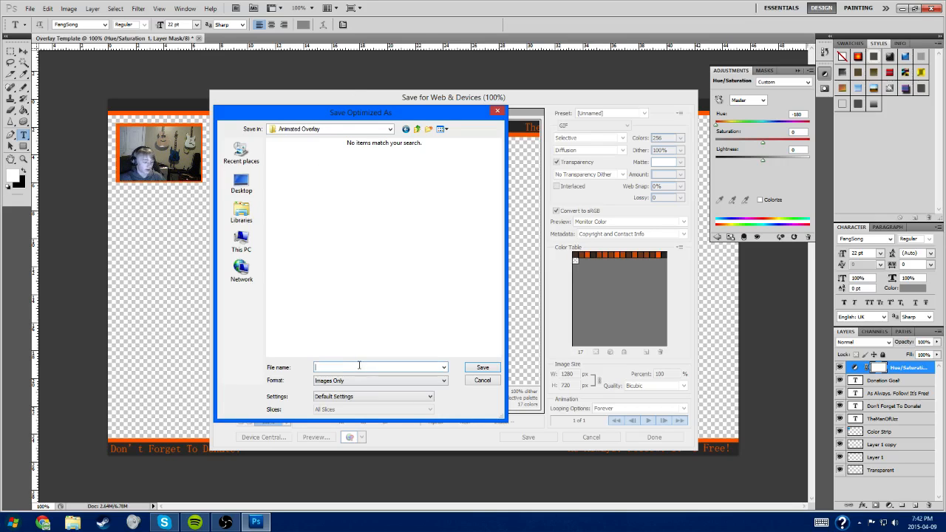
pyautogui.write('Overlay 1')
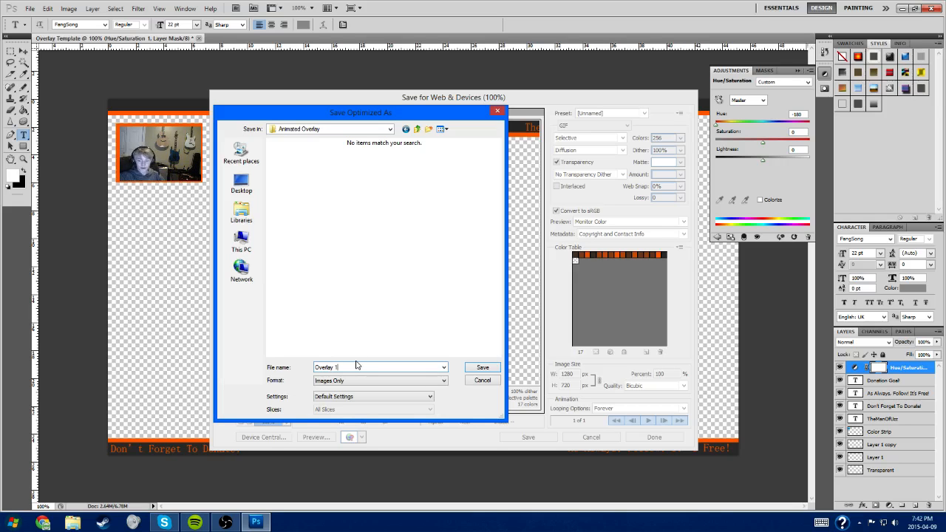
pyautogui.click(483, 368)
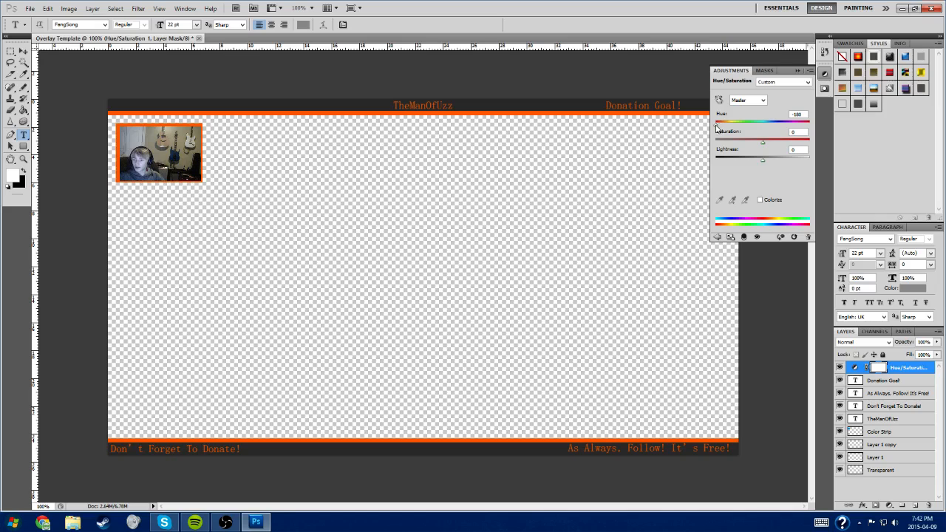
# - Set the overlay's hue to -157, start a new web-optimized GIF export and delete the leftover 4.gif from the Animated Overlay folder
pyautogui.moveTo(716, 127); pyautogui.dragTo(721, 128)
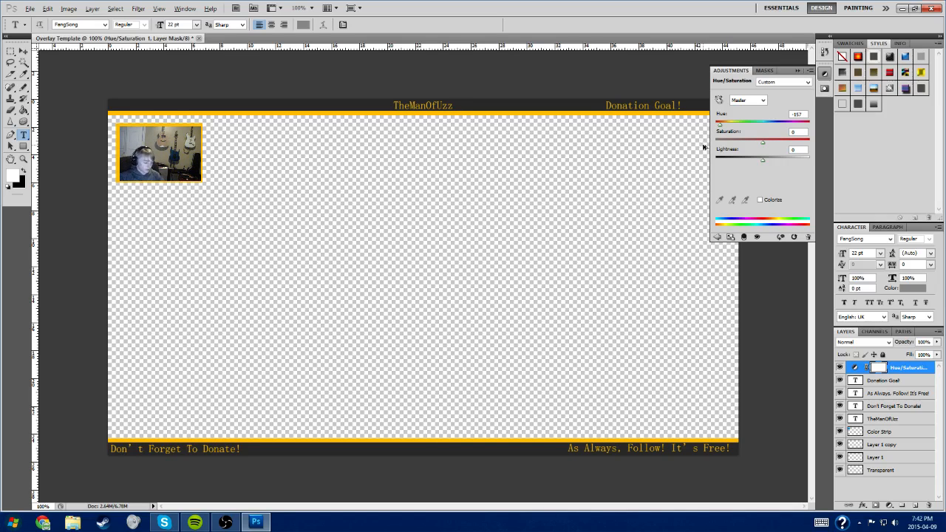
pyautogui.hotkey('ctrl', 'alt', 'shift', 's')
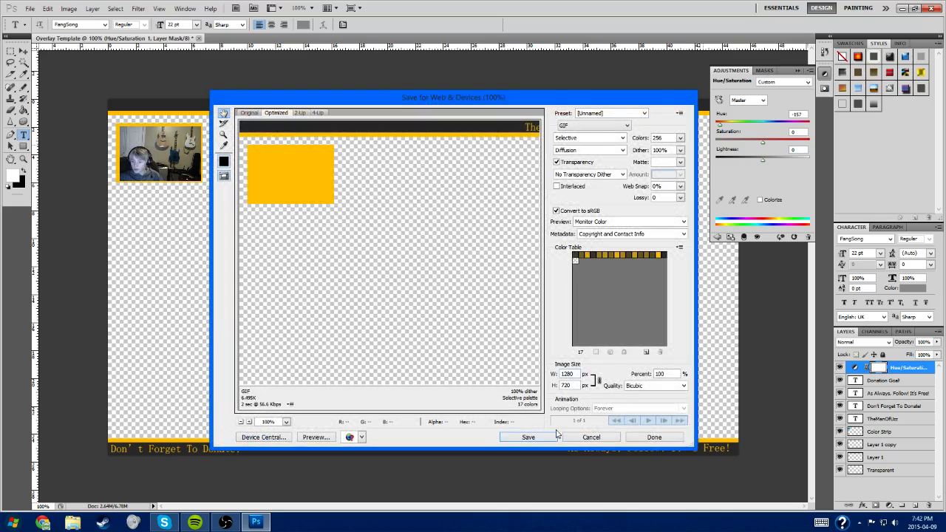
pyautogui.click(529, 437)
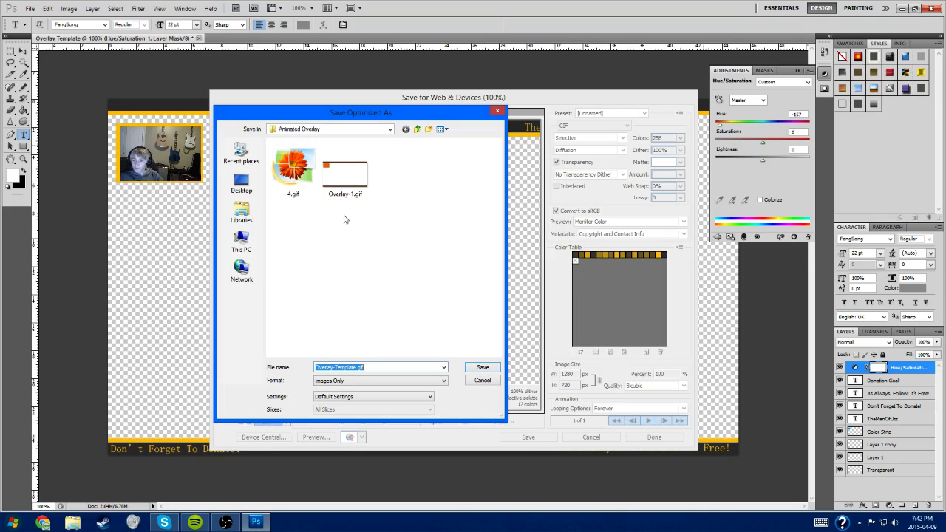
pyautogui.click(305, 183)
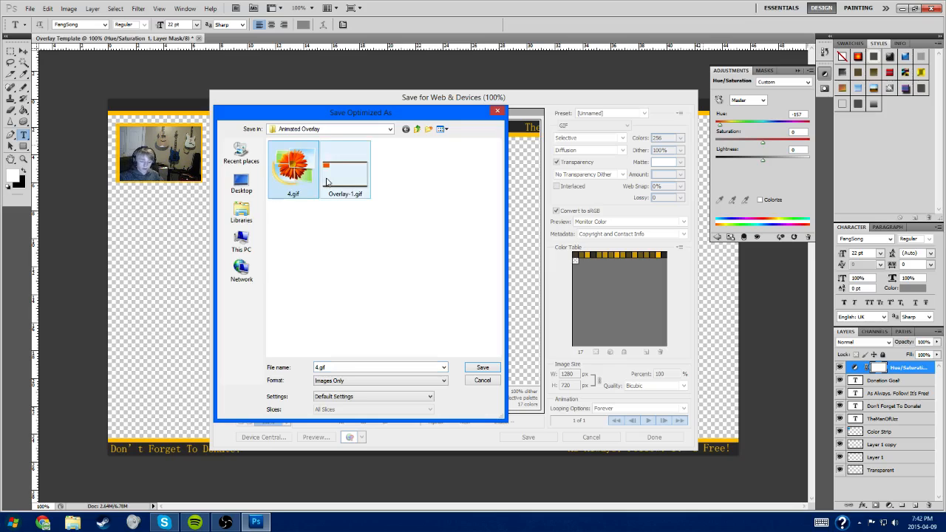
pyautogui.press('Delete')
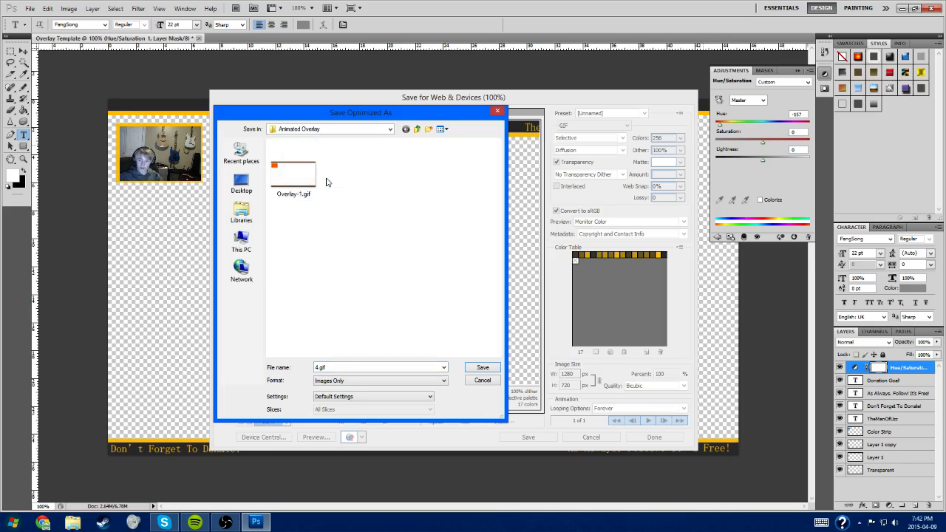
# - Save the yellow-orange overlay as a GIF in the Animated Overlay folder with the file name Overlay-1
pyautogui.doubleClick(335, 367)
pyautogui.press('BackSpace')
pyautogui.write('O')
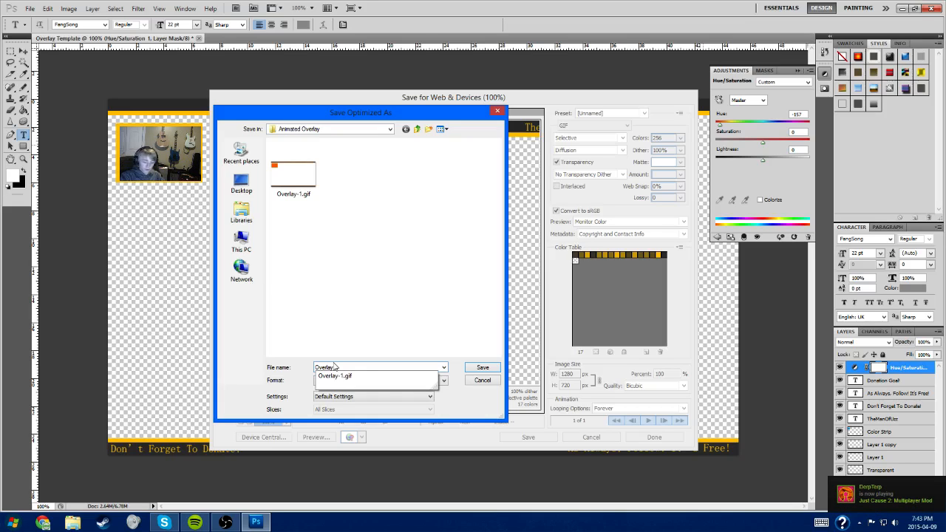
pyautogui.write('verlay-1')
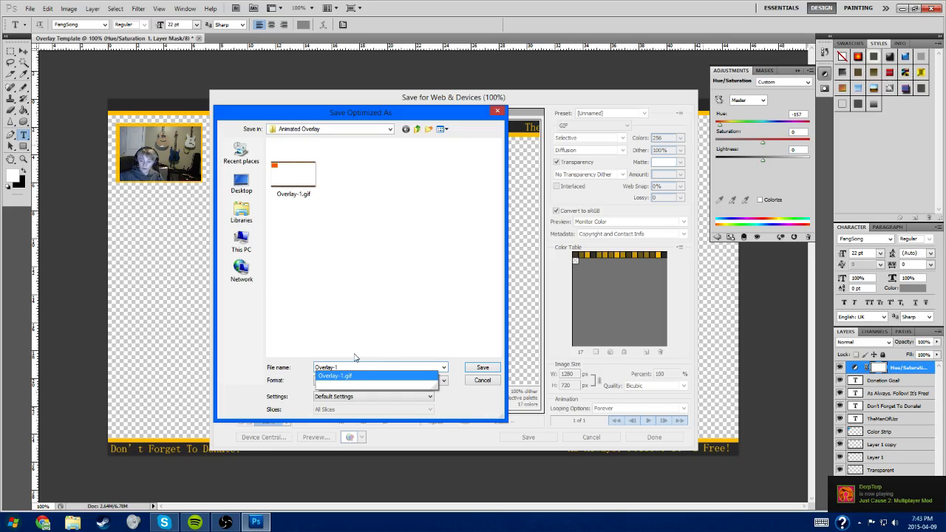
pyautogui.click(431, 410)
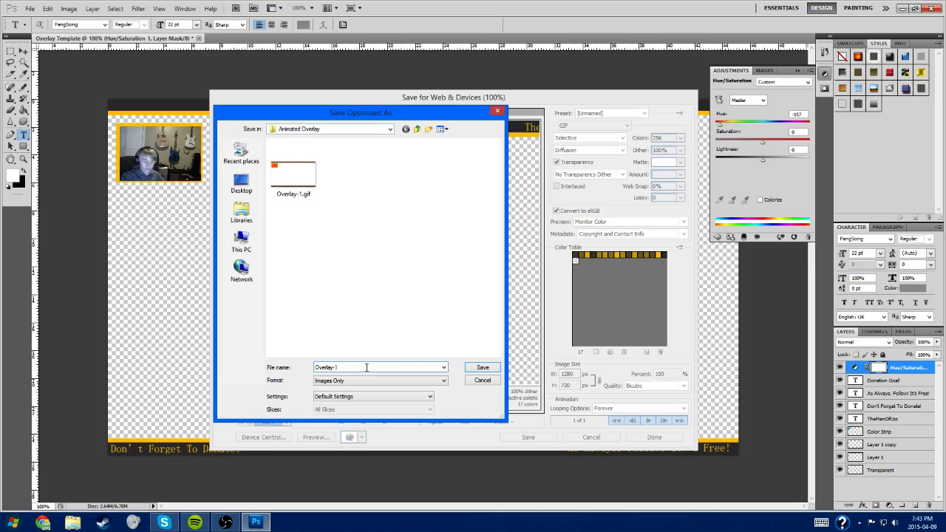
pyautogui.click(484, 368)
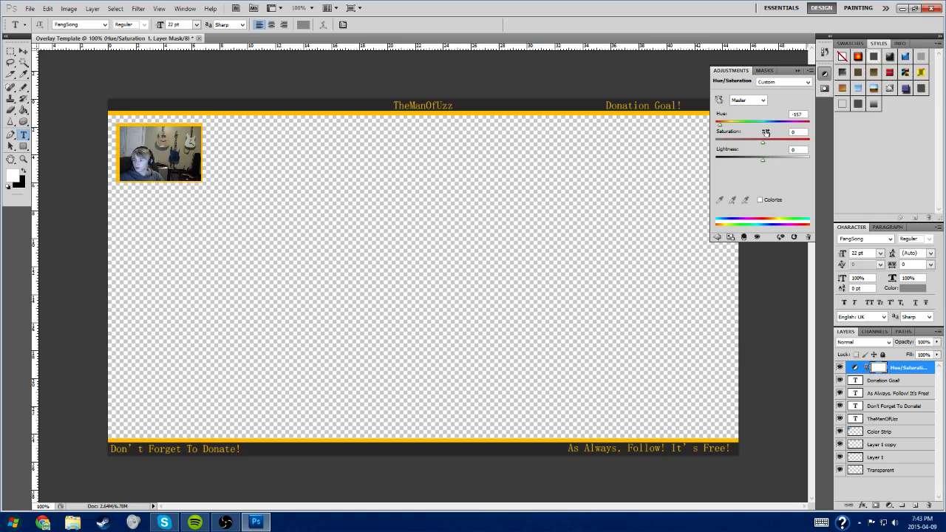
# - Set the overlay's hue to -136 and export it as a web-optimized GIF named Overlay-3 in the Animated Overlay folder
pyautogui.moveTo(722, 125); pyautogui.dragTo(727, 130)
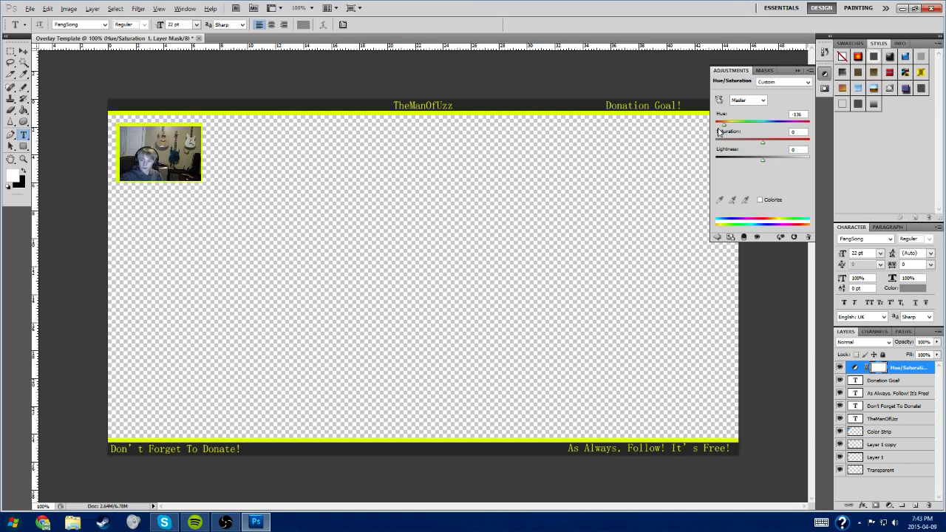
pyautogui.hotkey('ctrl', 'alt', 'shift', 's')
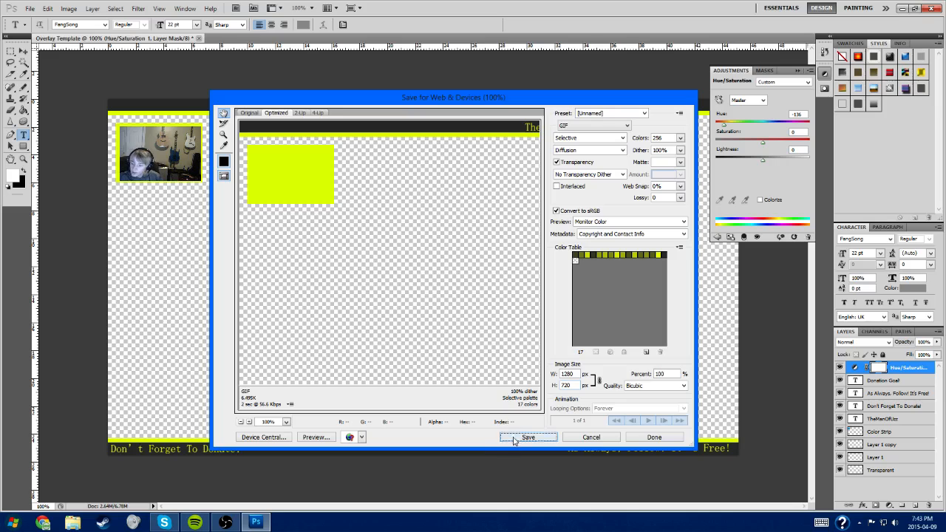
pyautogui.click(527, 437)
pyautogui.doubleClick(381, 368)
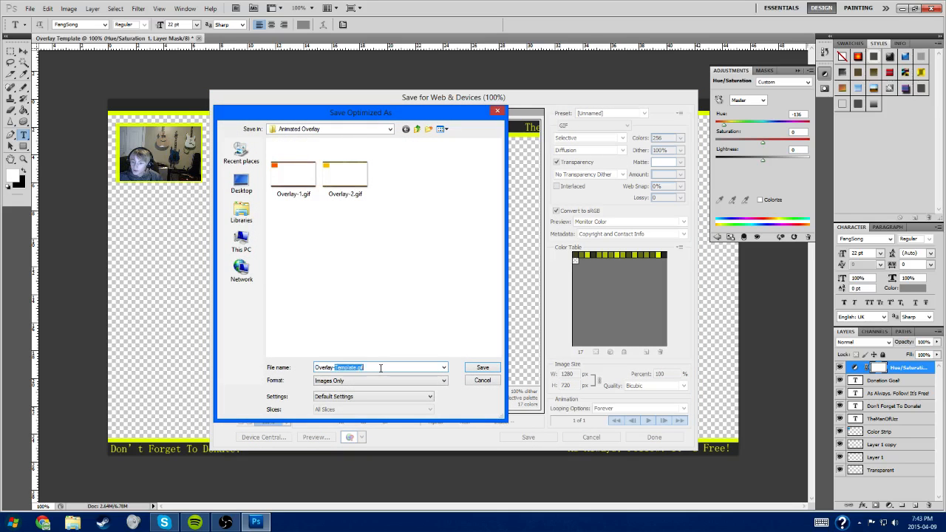
pyautogui.doubleClick(380, 368)
pyautogui.click(381, 368)
pyautogui.doubleClick(380, 368)
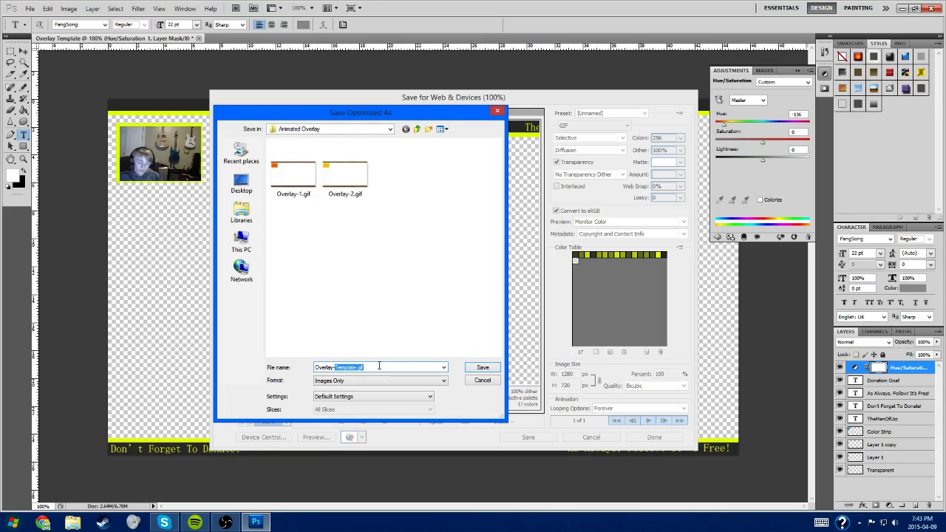
pyautogui.press('BackSpace')
pyautogui.write('3')
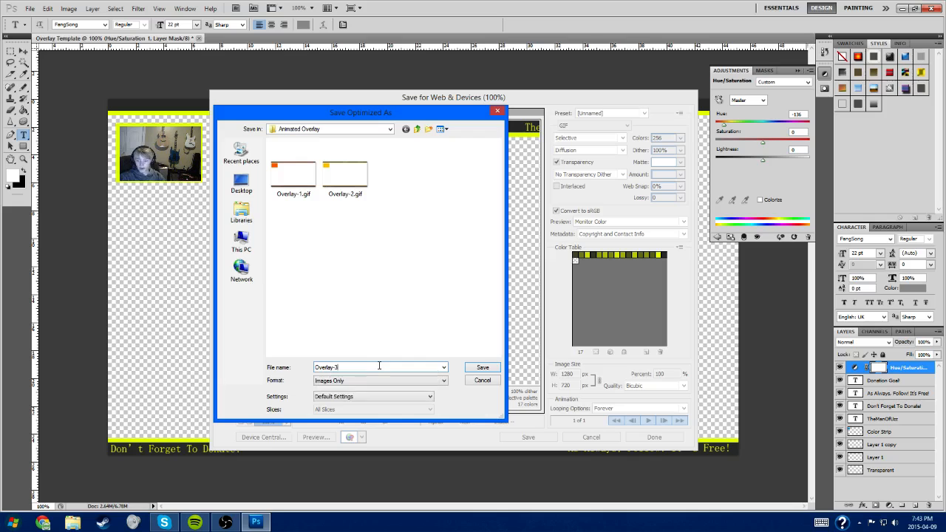
pyautogui.click(482, 367)
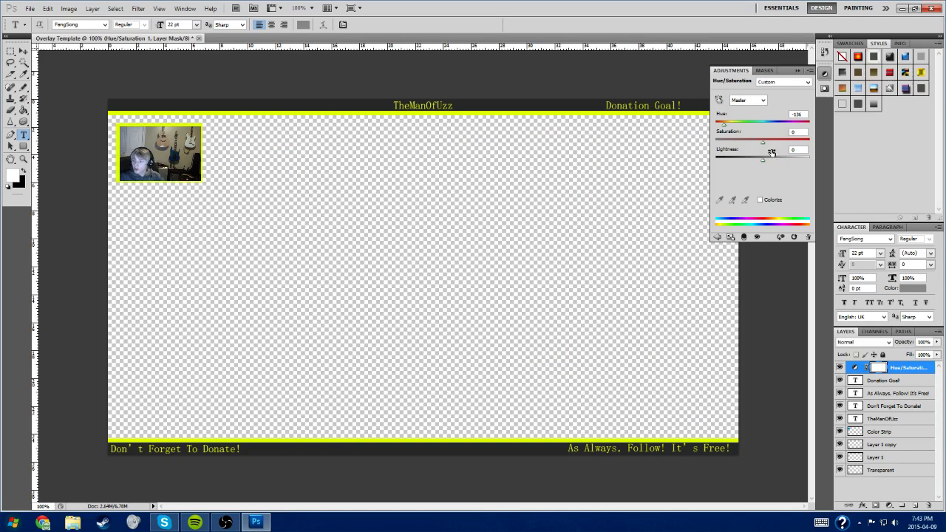
# - Shift the overlay's hue to -113 and export the green version as the GIF Overlay-4 in the same folder
pyautogui.moveTo(724, 124); pyautogui.dragTo(729, 125)
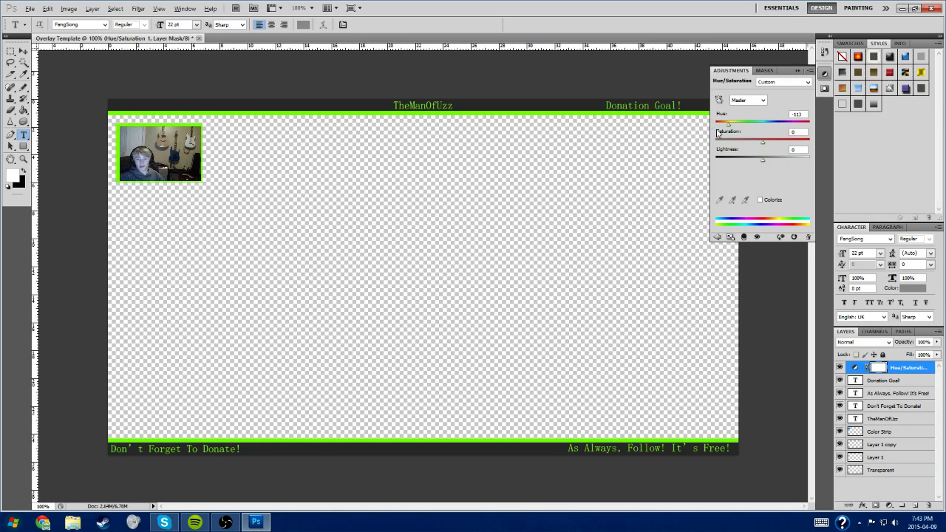
pyautogui.hotkey('ctrl', 'alt', 'shift', 's')
pyautogui.click(527, 437)
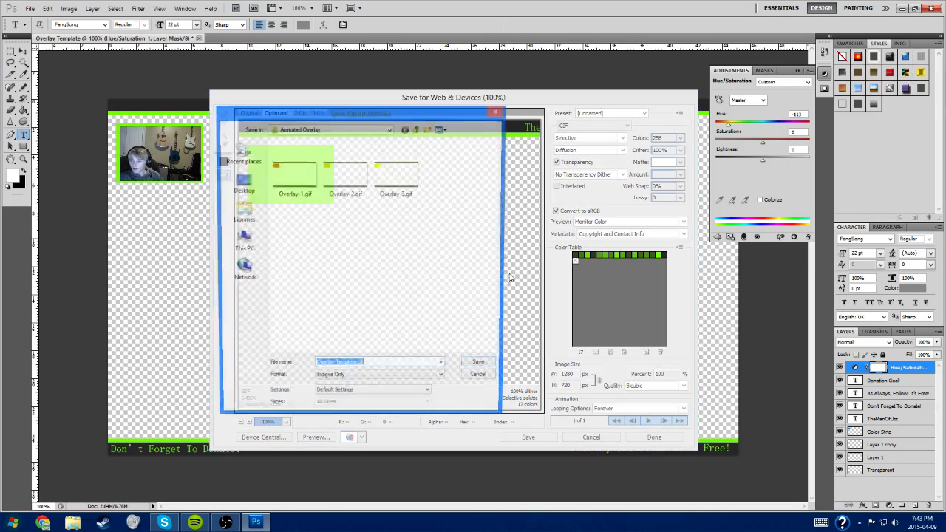
pyautogui.write('Overlay')
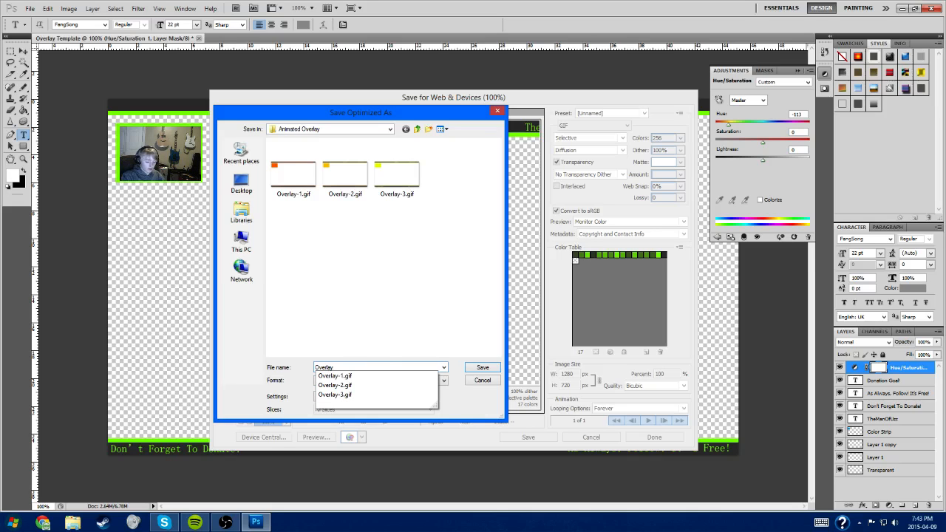
pyautogui.write('-4')
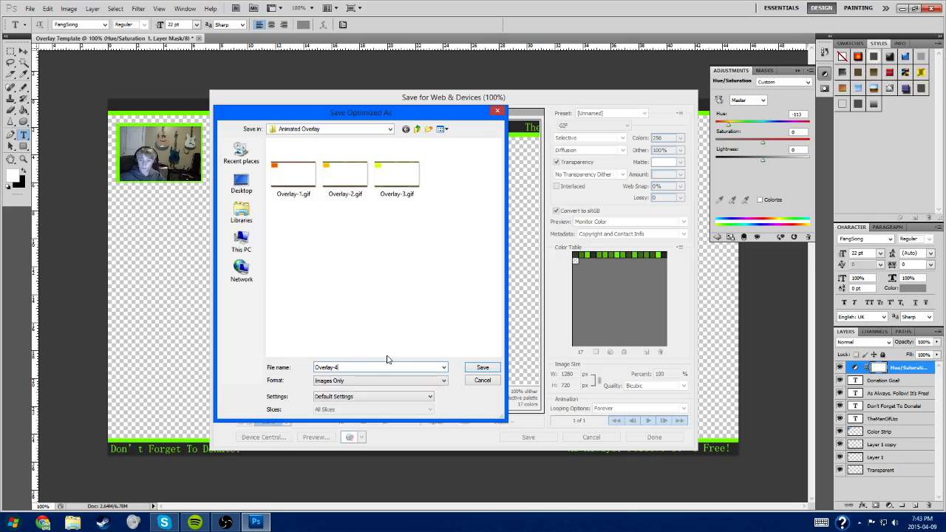
pyautogui.click(481, 368)
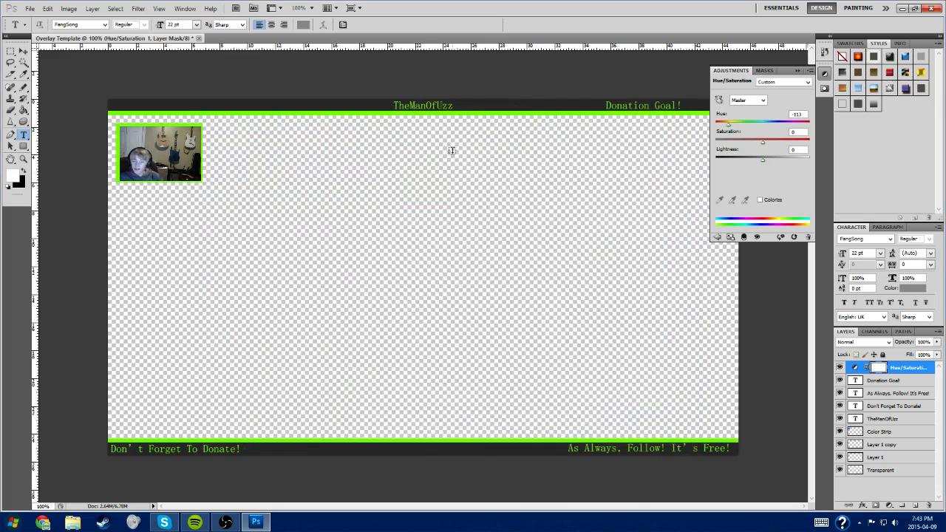
# - Change the overlay's hue to -49 and save the sea-green version for web as the GIF Overlay-5
pyautogui.moveTo(729, 126); pyautogui.dragTo(743, 129)
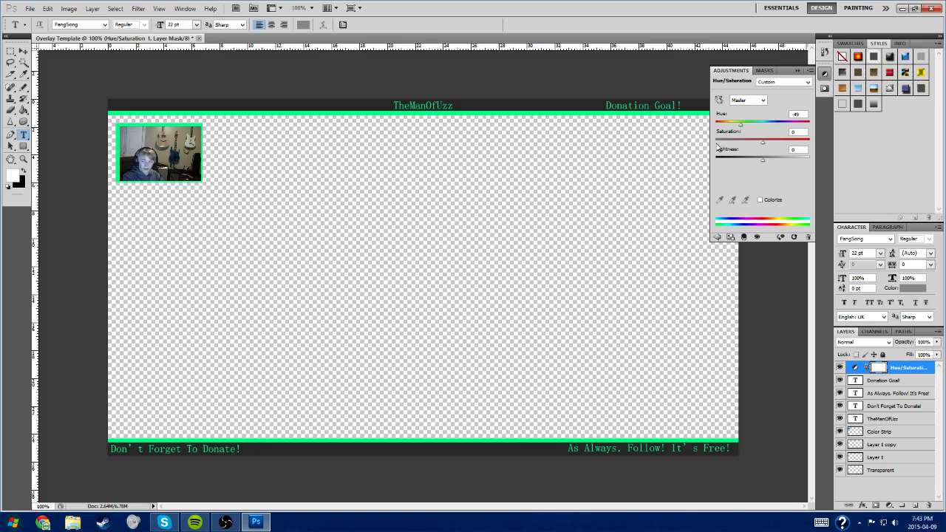
pyautogui.hotkey('ctrl', 'alt', 'shift', 's')
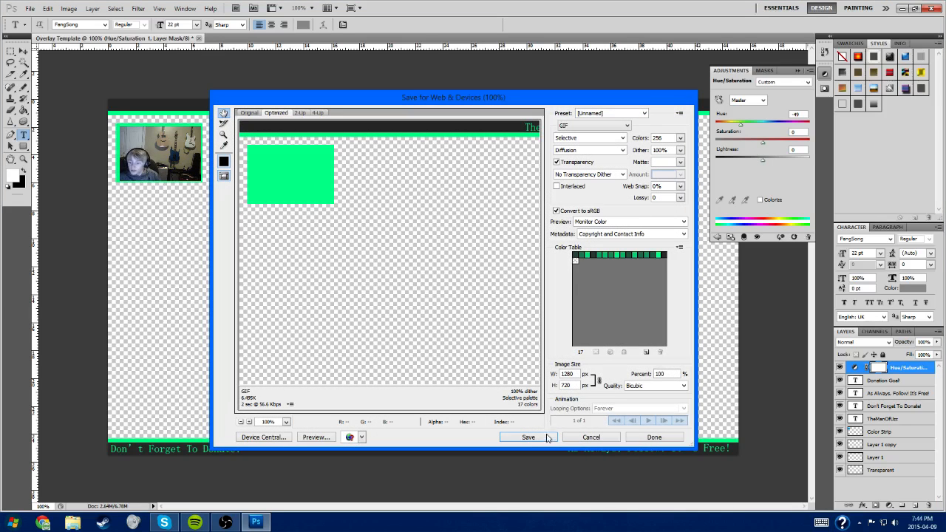
pyautogui.click(548, 438)
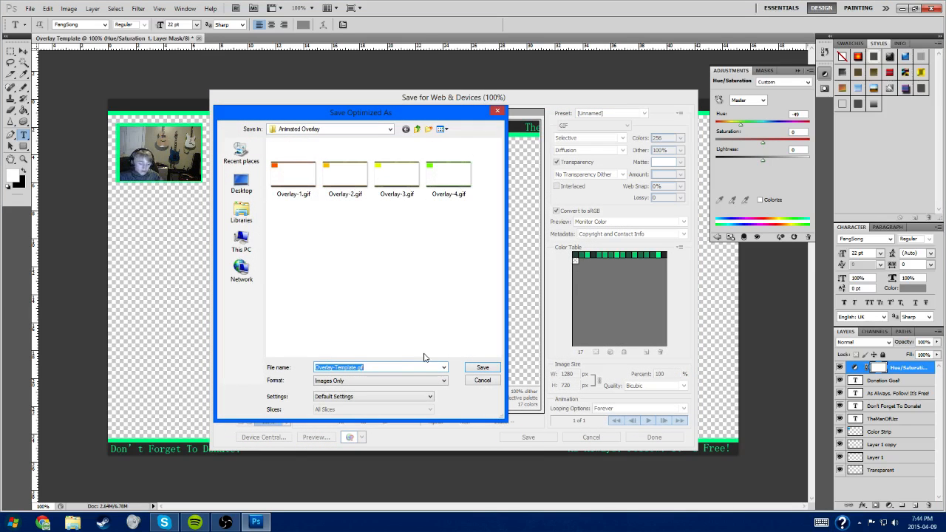
pyautogui.press('BackSpace')
pyautogui.write('Over')
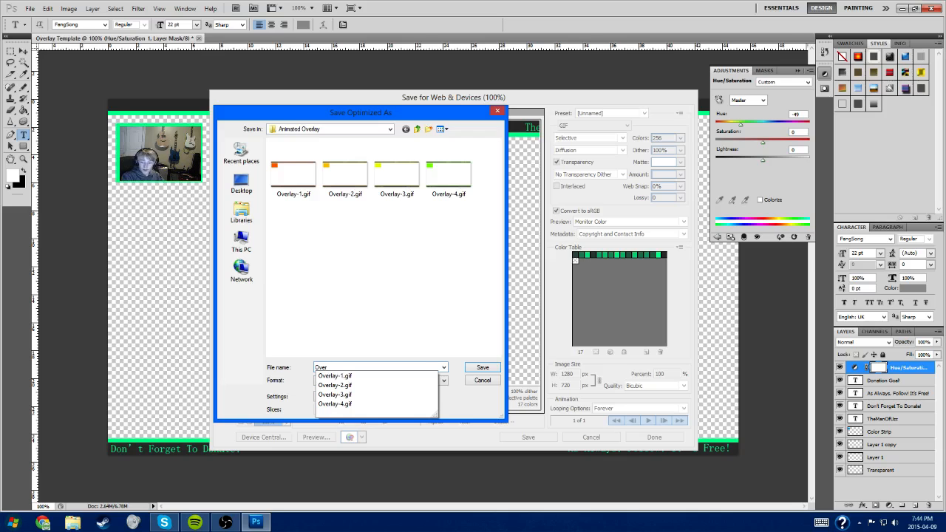
pyautogui.write('lay')
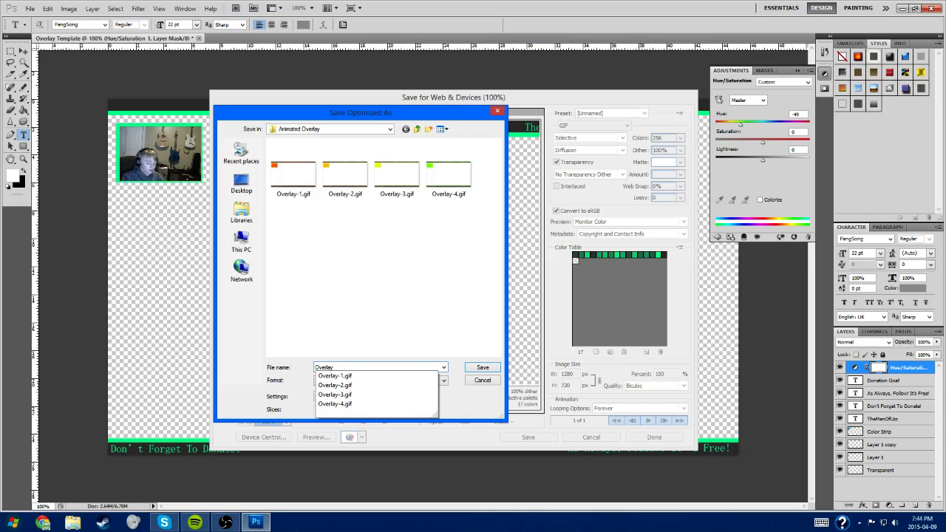
pyautogui.write('-5')
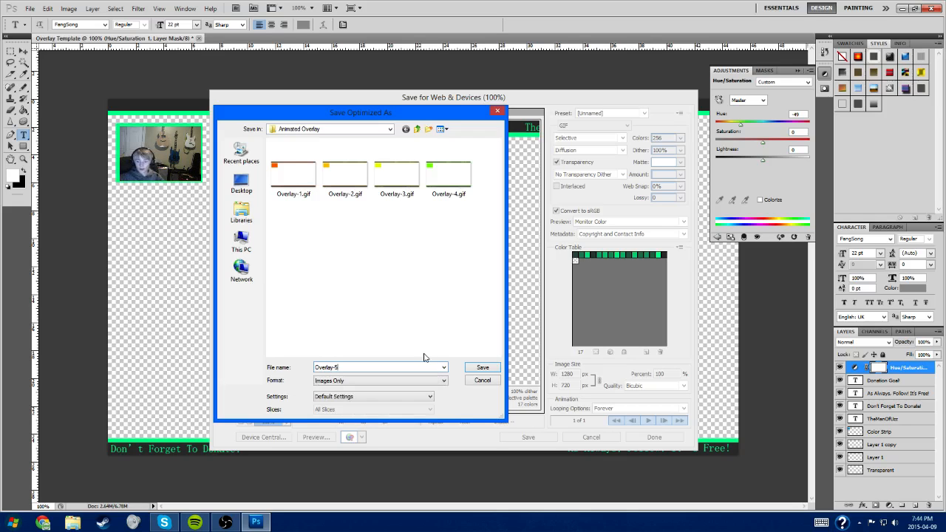
pyautogui.click(481, 367)
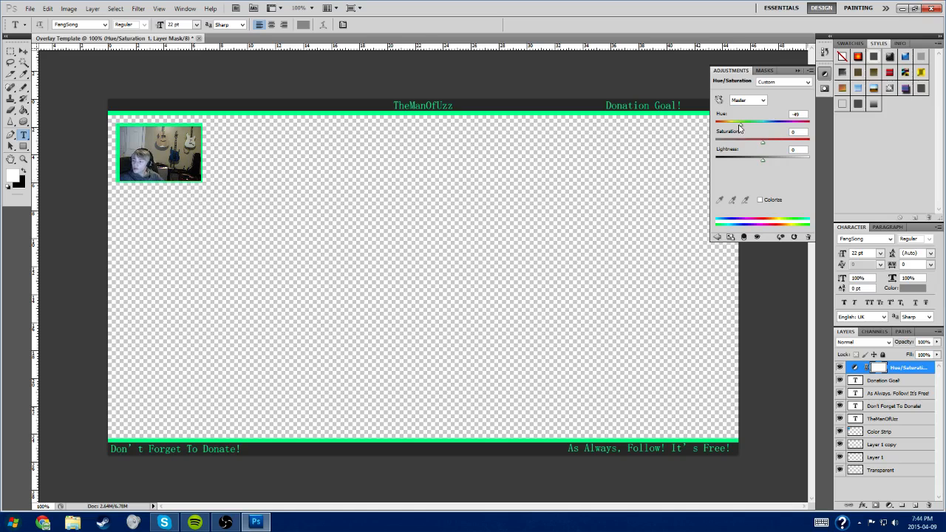
# - Set the overlay's hue to -29 and save the turquoise version for web as the GIF Overlay-6
pyautogui.moveTo(742, 126); pyautogui.dragTo(751, 127)
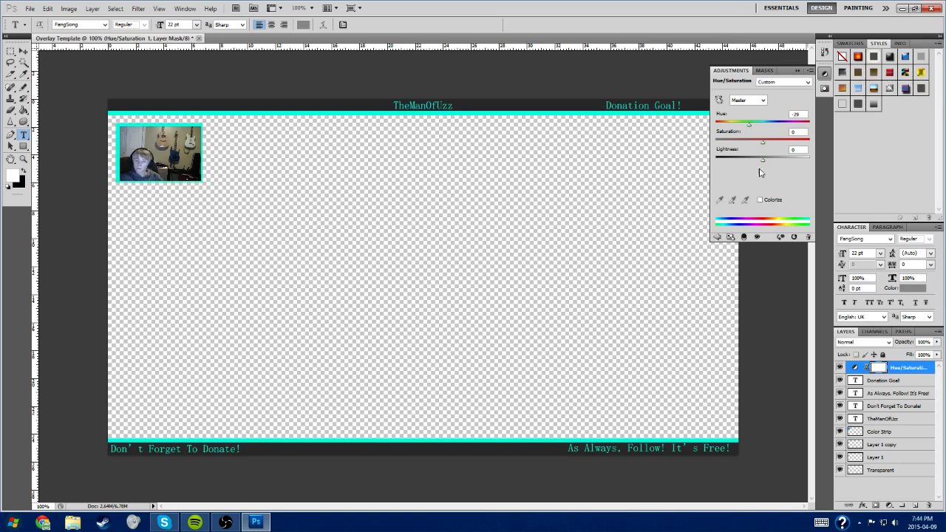
pyautogui.hotkey('ctrl', 'alt', 'shift', 's')
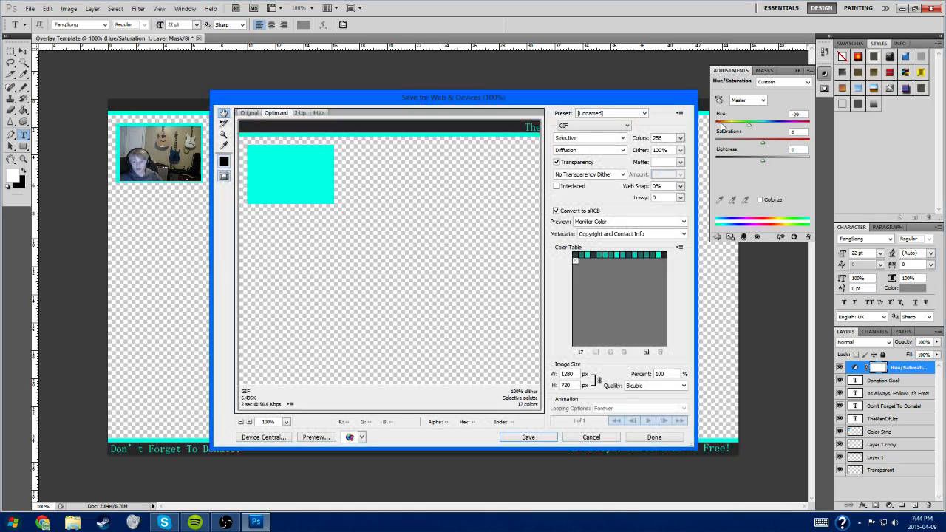
pyautogui.click(530, 436)
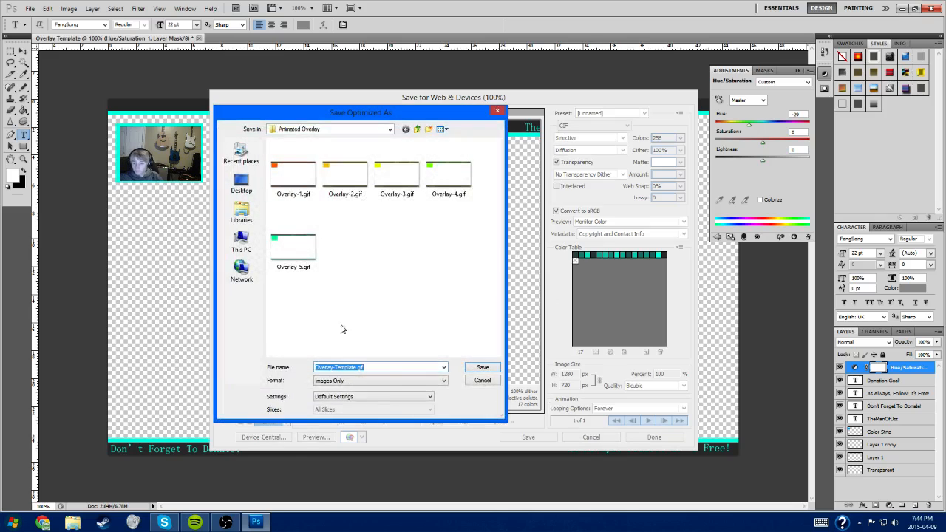
pyautogui.press('Right')
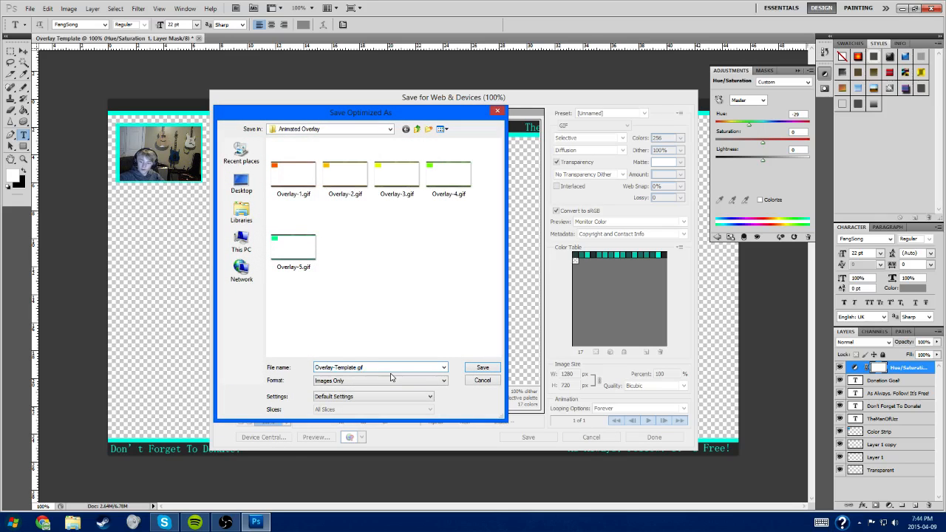
pyautogui.press('BackSpace')
pyautogui.press('BackSpace')
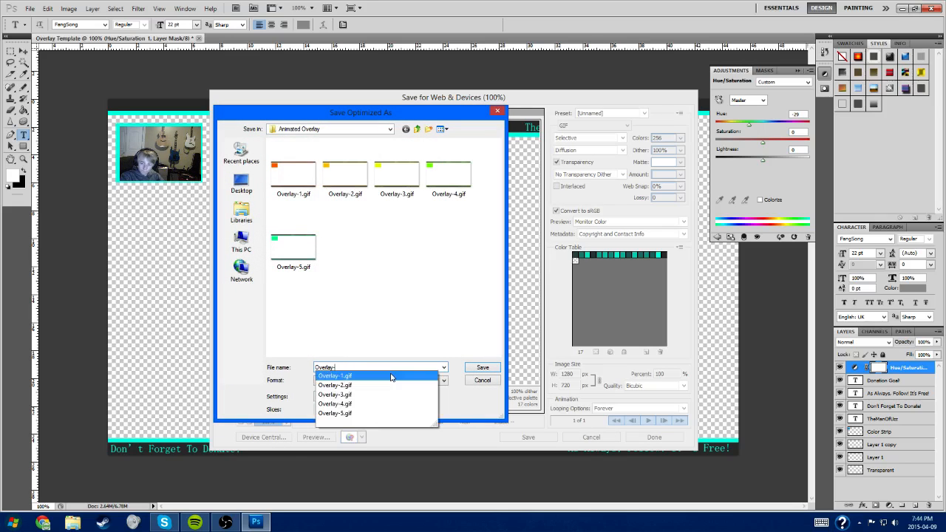
pyautogui.write('6')
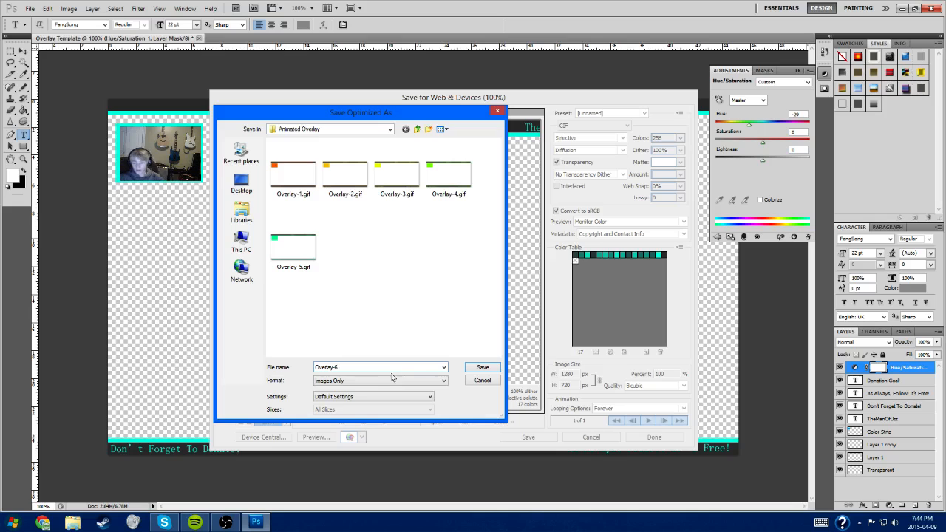
pyautogui.click(482, 367)
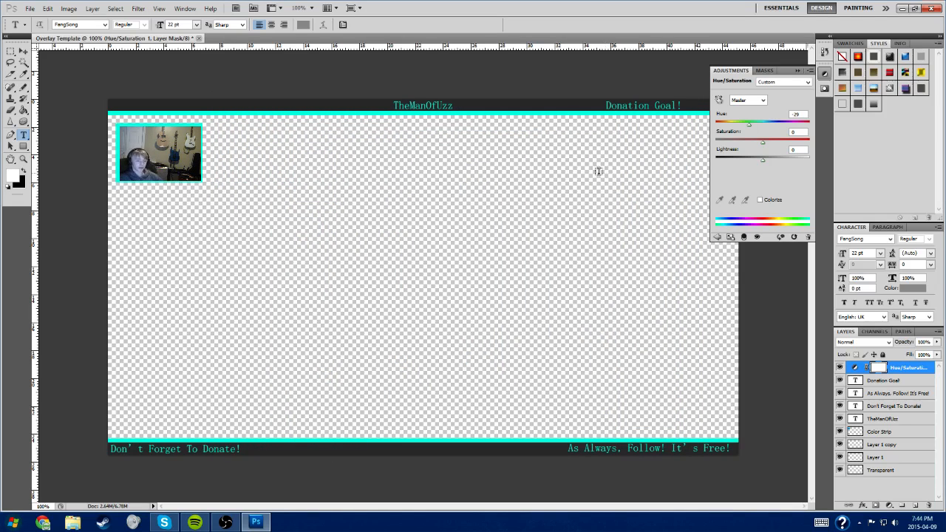
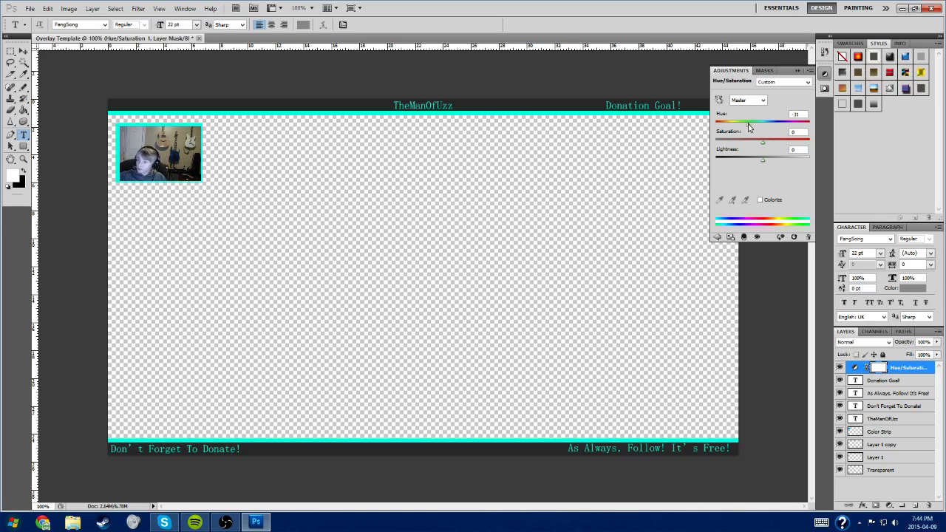
# - Set the overlay's hue to -17 and export the cyan version as a web-optimized GIF named Overlay-7
pyautogui.moveTo(751, 125); pyautogui.dragTo(753, 124)
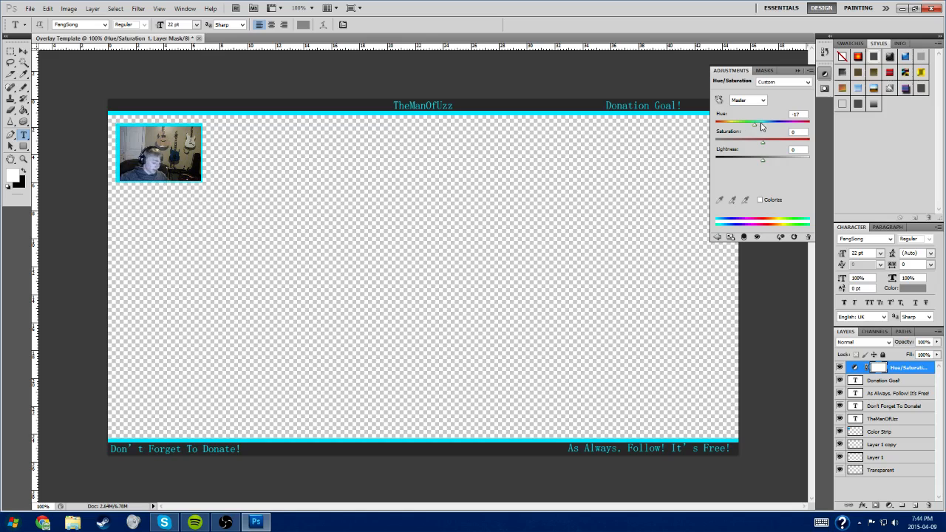
pyautogui.hotkey('ctrl', 'alt', 'shift', 's')
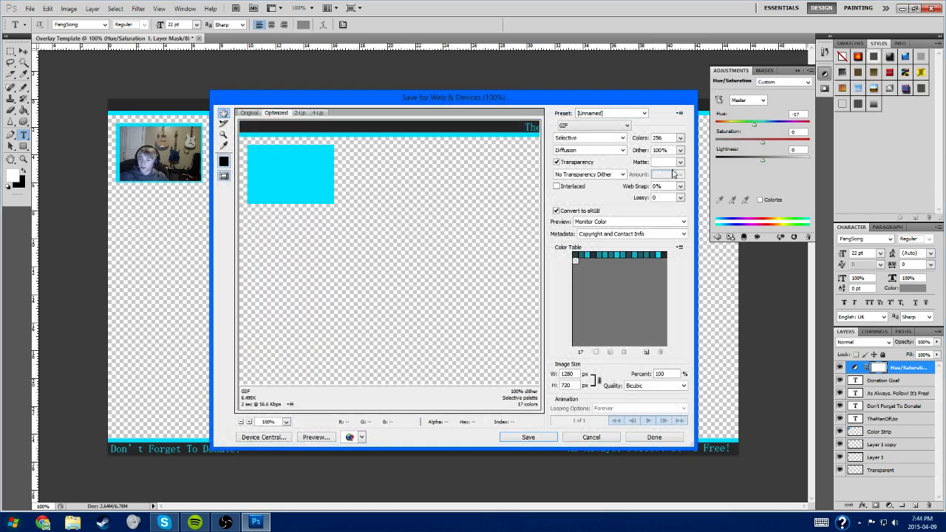
pyautogui.click(531, 439)
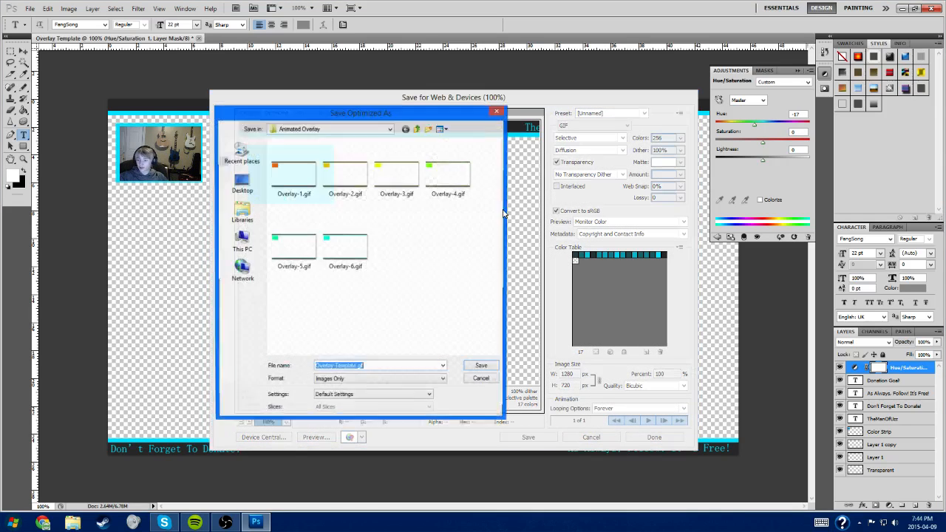
pyautogui.click(410, 366)
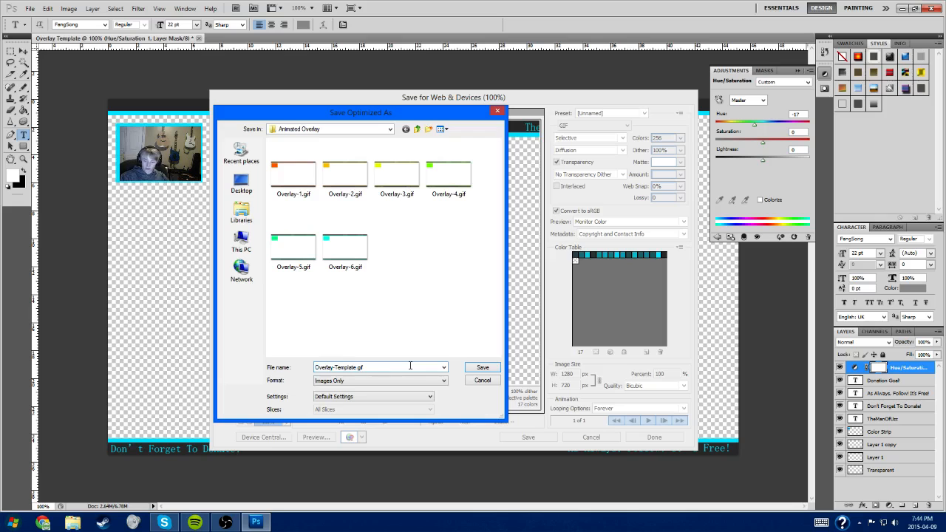
pyautogui.press('BackSpace')
pyautogui.press('BackSpace')
pyautogui.press('BackSpace')
pyautogui.press('BackSpace')
pyautogui.press('BackSpace')
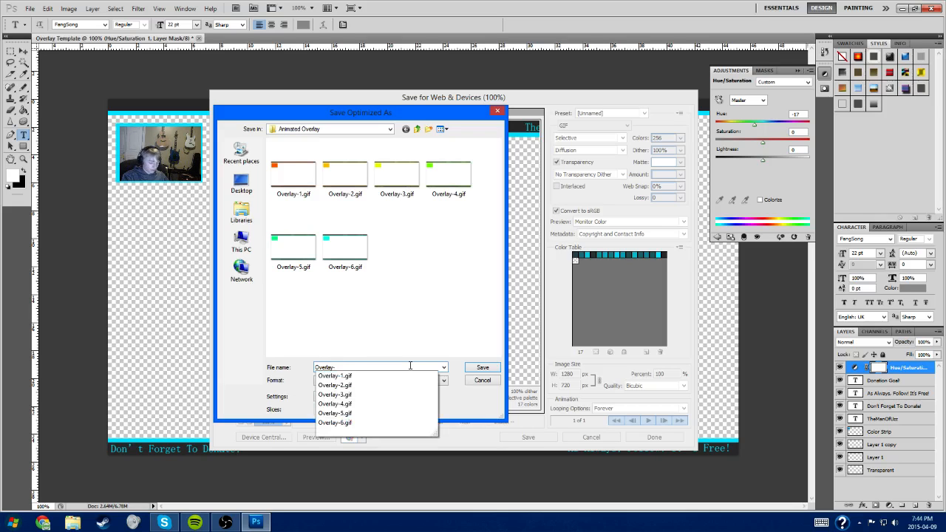
pyautogui.write('7')
pyautogui.press('Return')
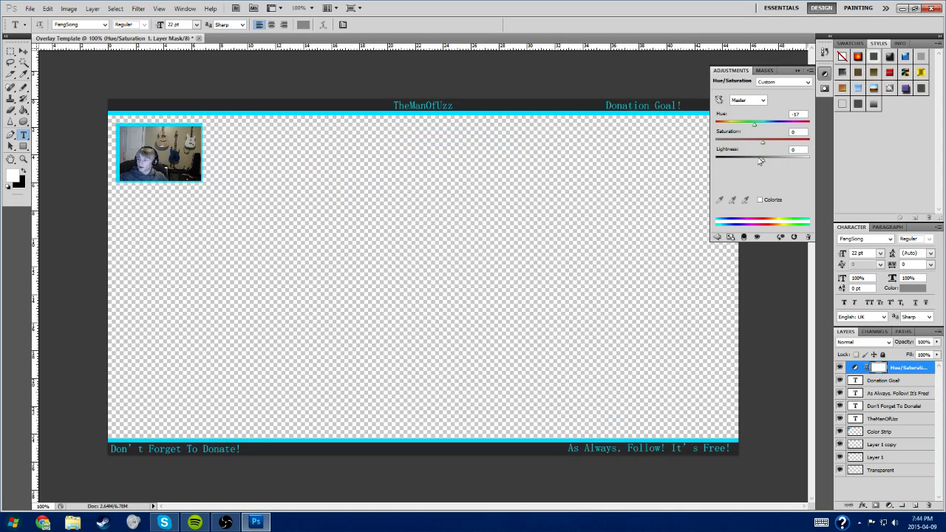
# - Set the overlay's hue to +2 and begin saving the azure-blue version as a web-optimized GIF
pyautogui.moveTo(754, 128); pyautogui.dragTo(763, 127)
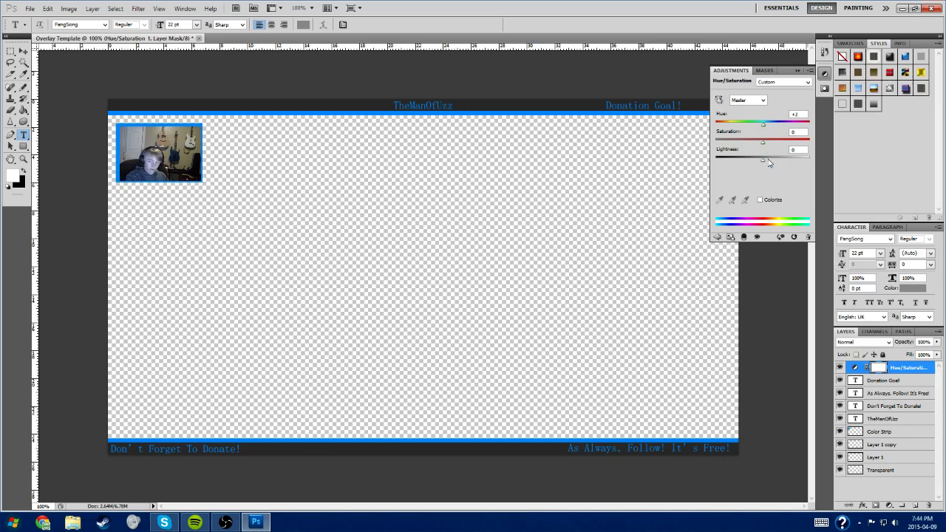
pyautogui.hotkey('ctrl', 'alt', 'shift', 's')
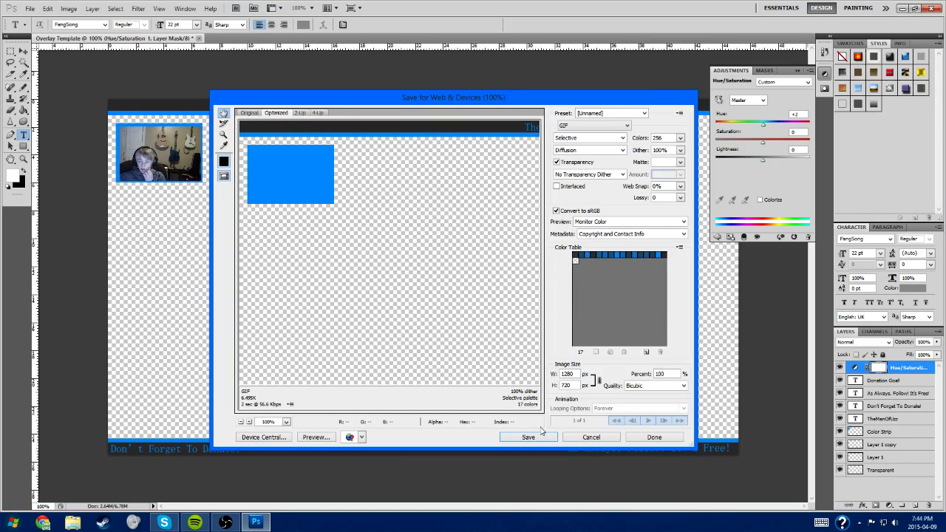
pyautogui.click(528, 437)
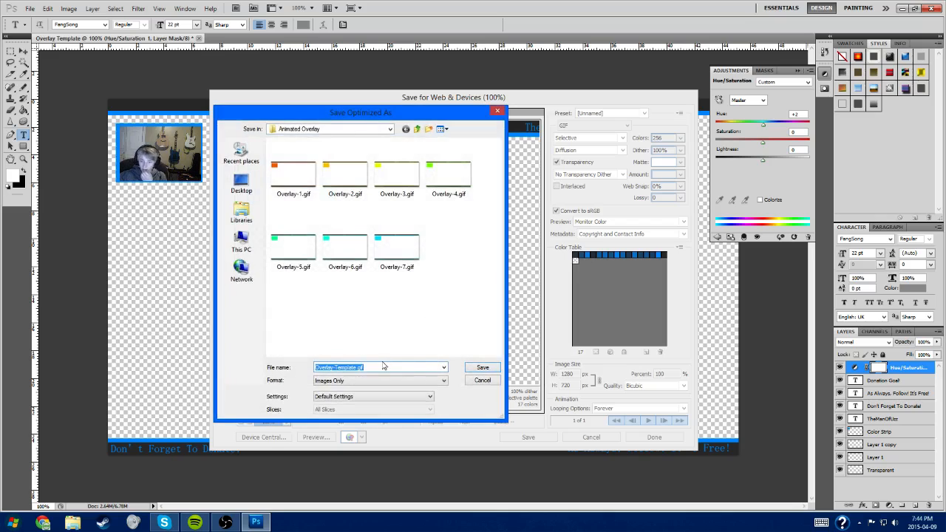
pyautogui.write('Overlay')
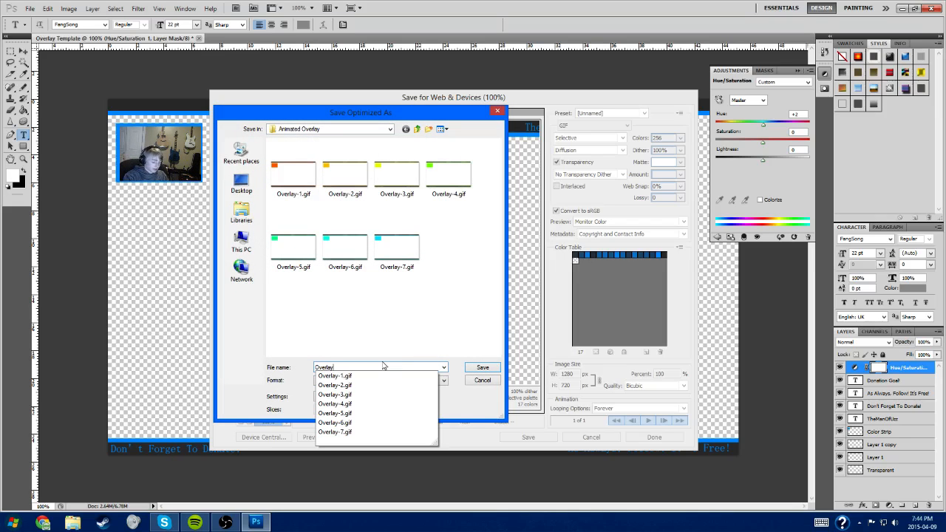
pyautogui.write('-7')
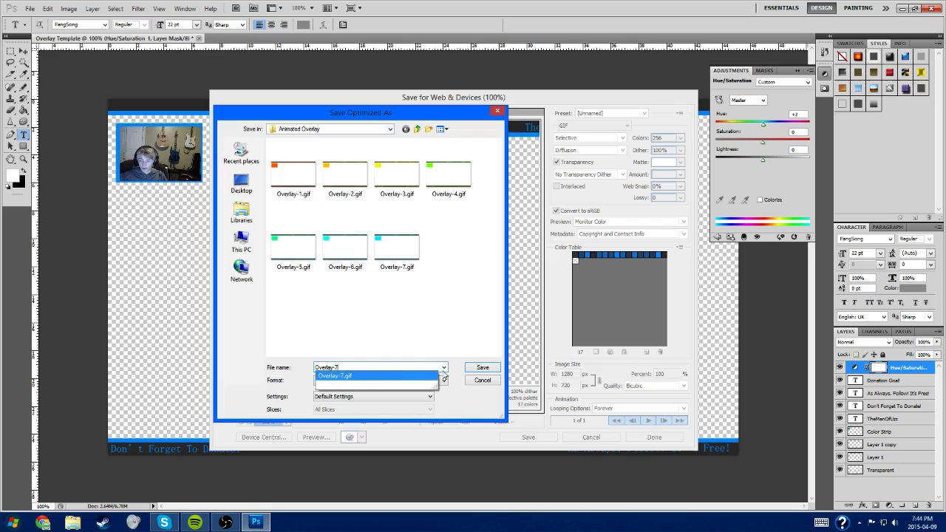
pyautogui.click(418, 377)
pyautogui.click(481, 367)
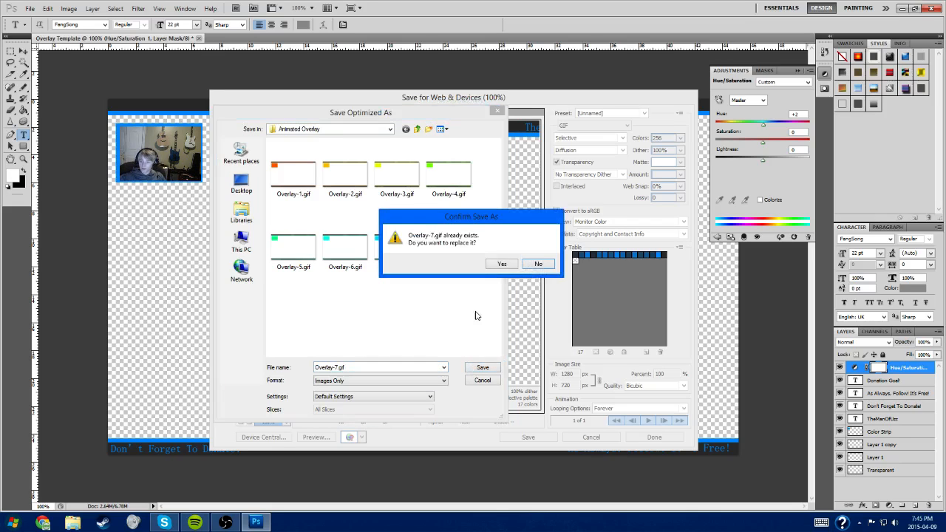
pyautogui.click(539, 264)
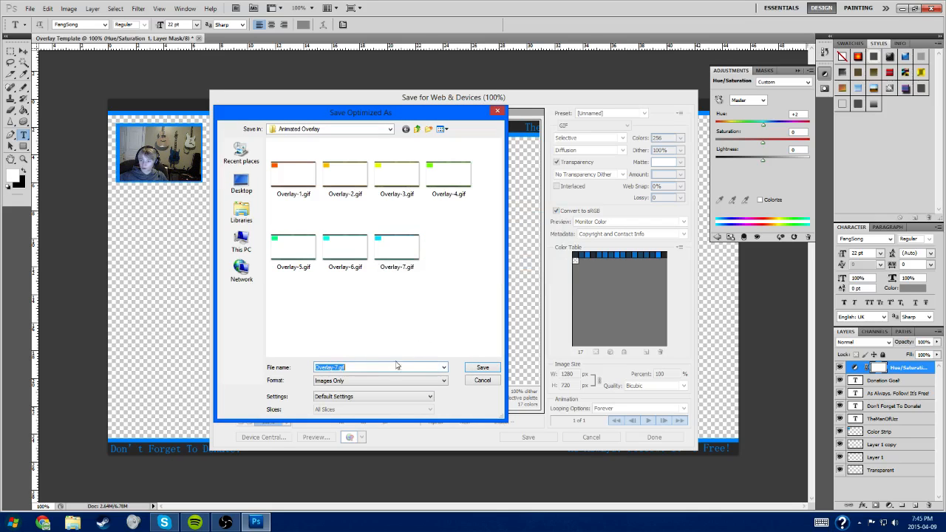
# - Name the azure-blue GIF Overlay-8 and save it in the Animated Overlay folder
pyautogui.click(347, 367)
pyautogui.press('BackSpace')
pyautogui.press('BackSpace')
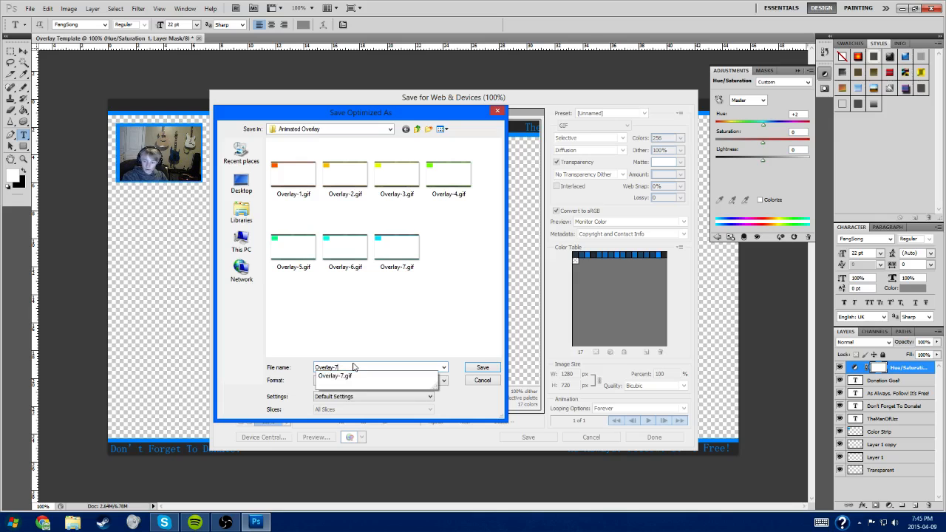
pyautogui.press('BackSpace')
pyautogui.write('8')
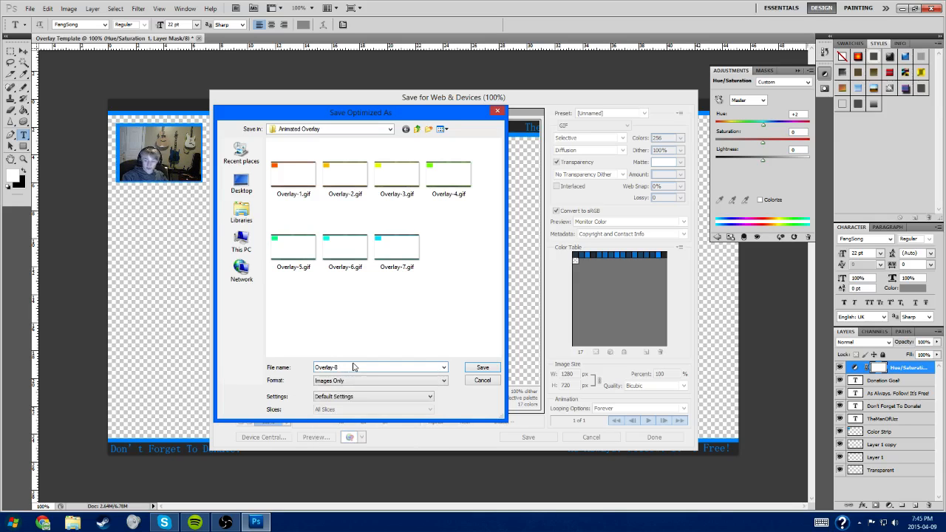
pyautogui.press('Return')
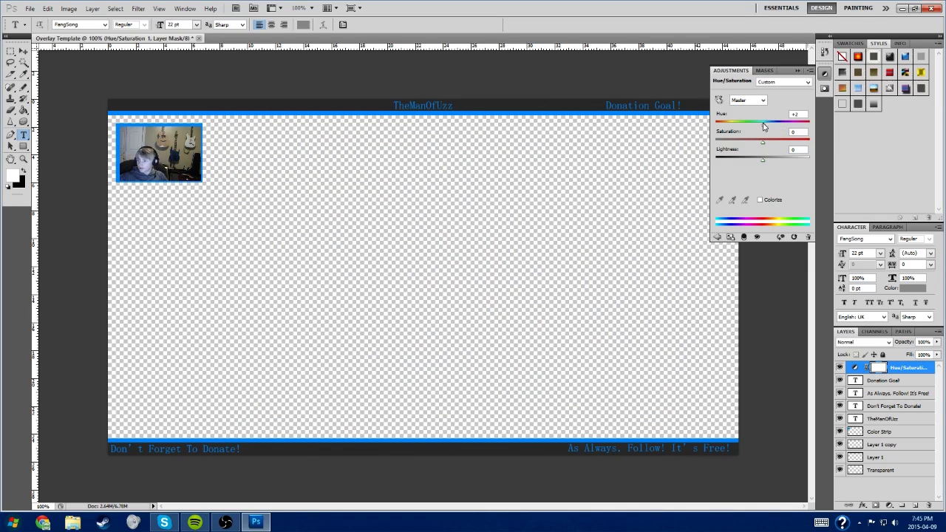
# - Change the overlay's hue to +30 and save the deep-blue version for web as the GIF Overlay-9
pyautogui.moveTo(764, 128); pyautogui.dragTo(773, 127)
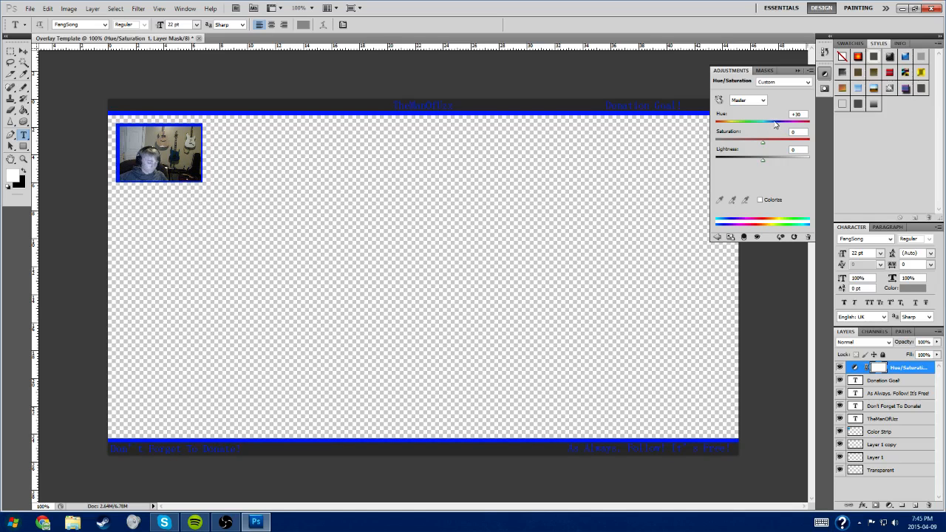
pyautogui.hotkey('ctrl', 'alt', 'shift', 's')
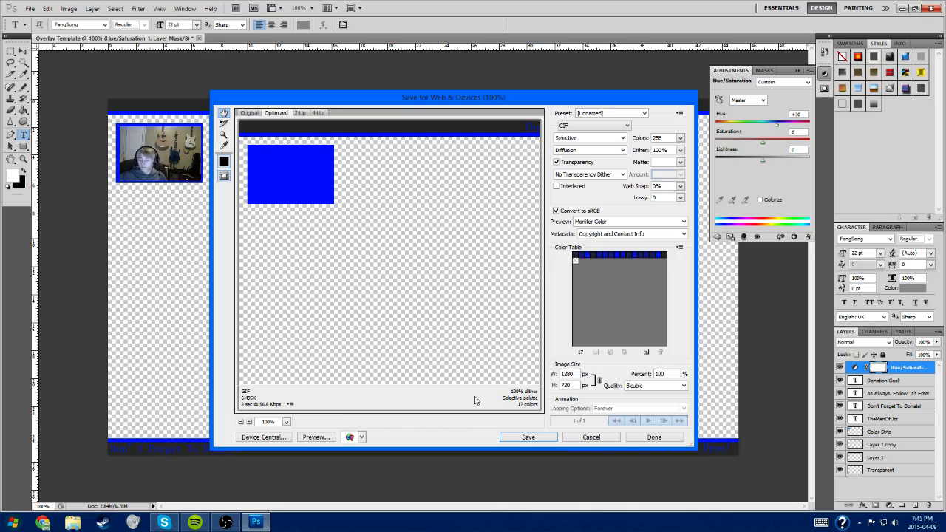
pyautogui.click(527, 437)
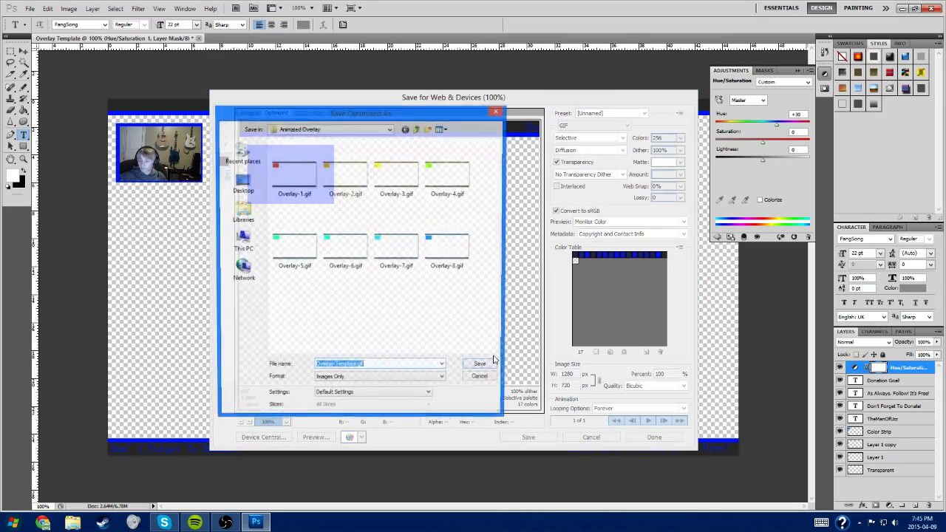
pyautogui.click(433, 367)
pyautogui.press('BackSpace')
pyautogui.press('BackSpace')
pyautogui.press('BackSpace')
pyautogui.press('BackSpace')
pyautogui.press('BackSpace')
pyautogui.press('BackSpace')
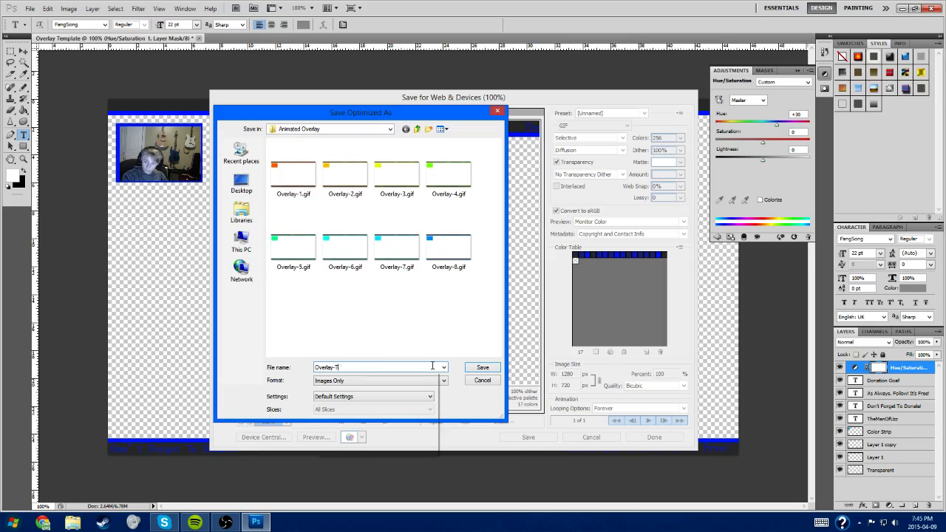
pyautogui.write('9')
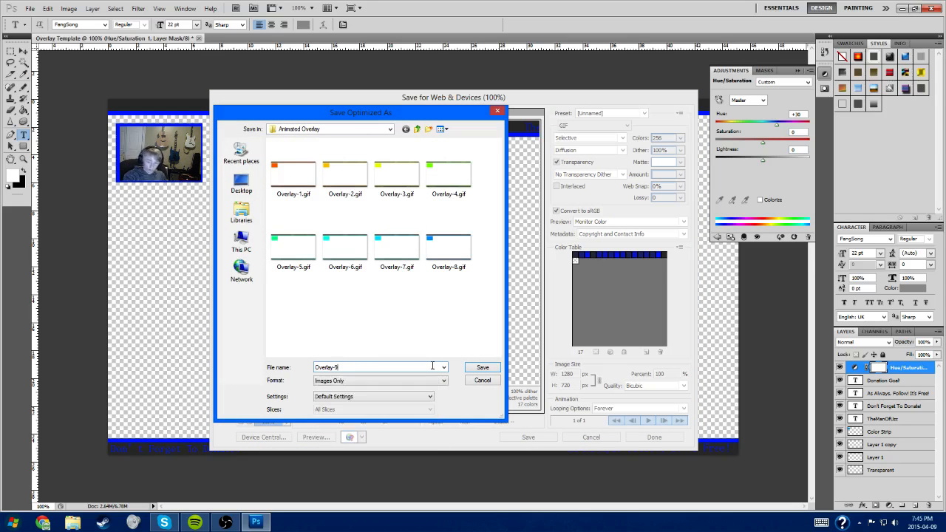
pyautogui.click(478, 368)
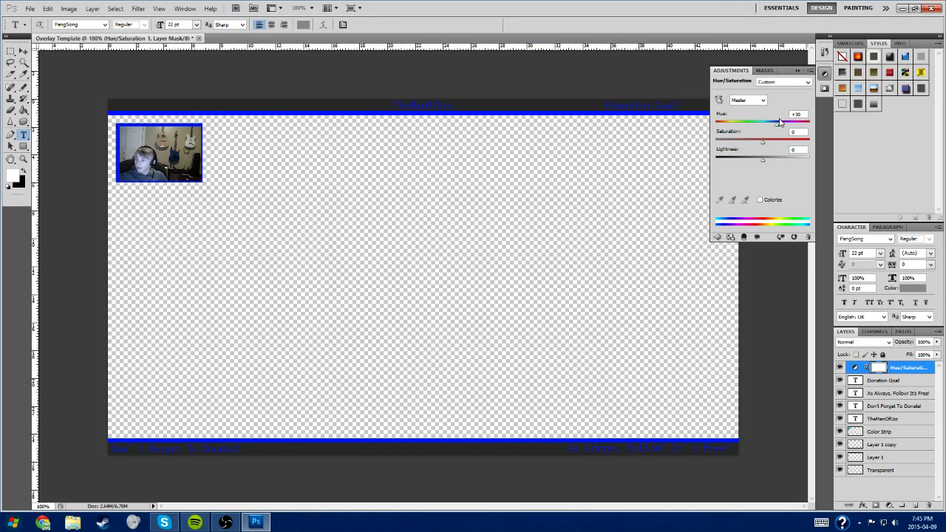
# - Shift the overlay's hue to +77 and export the purple version as the web-optimized GIF Overlay-10
pyautogui.moveTo(778, 125); pyautogui.dragTo(792, 127)
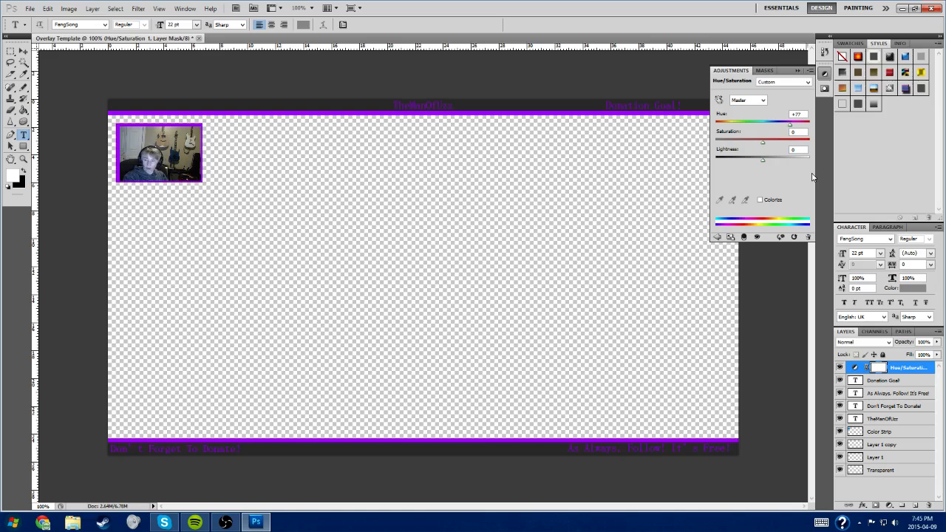
pyautogui.hotkey('ctrl', 'alt', 'shift', 's')
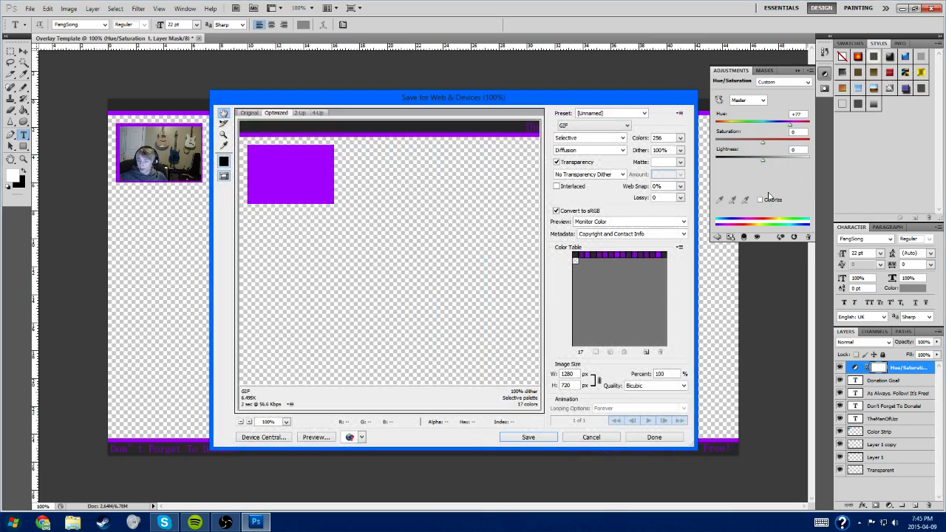
pyautogui.click(528, 436)
pyautogui.click(393, 361)
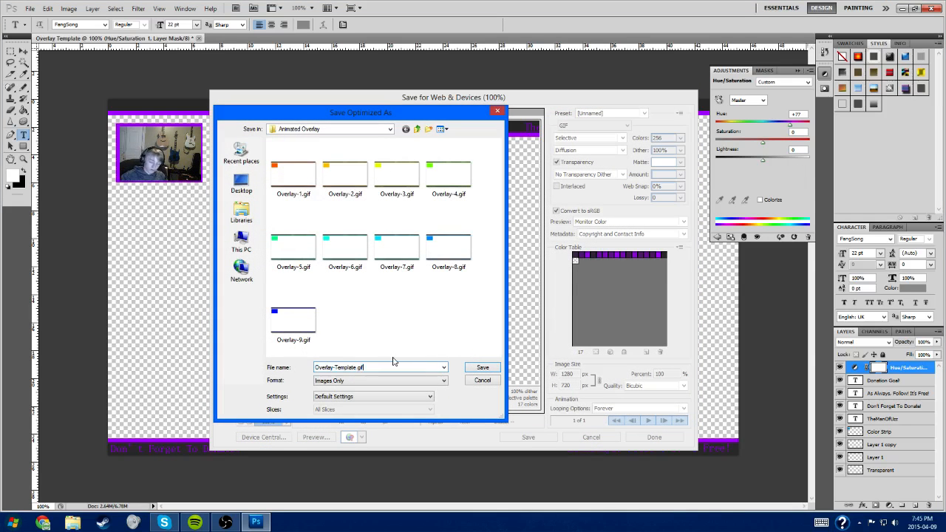
pyautogui.press('BackSpace')
pyautogui.press('BackSpace')
pyautogui.press('BackSpace')
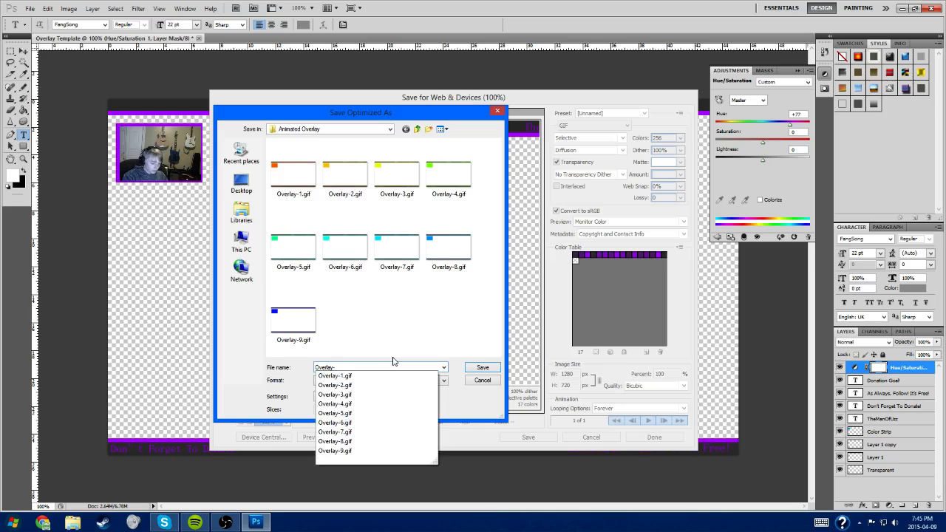
pyautogui.write('10')
pyautogui.click(490, 367)
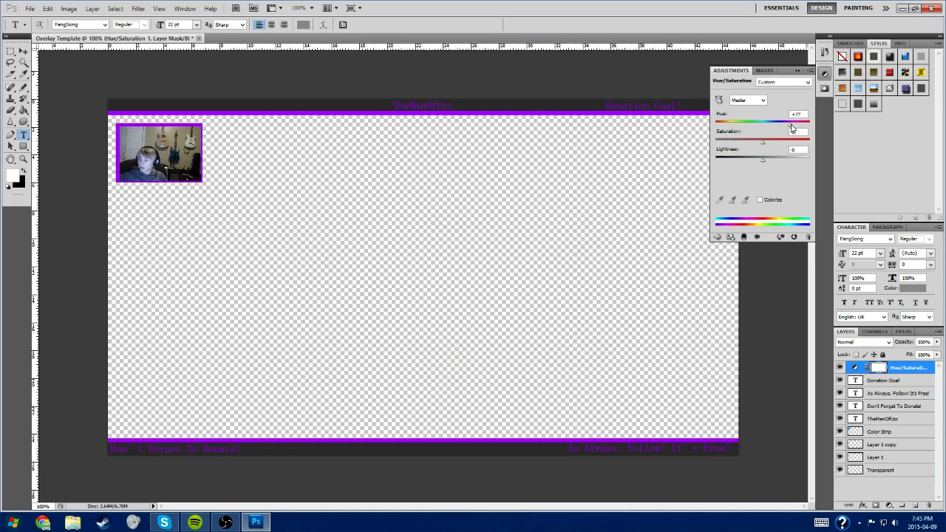
# - Set the overlay's hue to +100 and save the magenta version for web as the GIF Overlay-11
pyautogui.moveTo(791, 125); pyautogui.dragTo(794, 125)
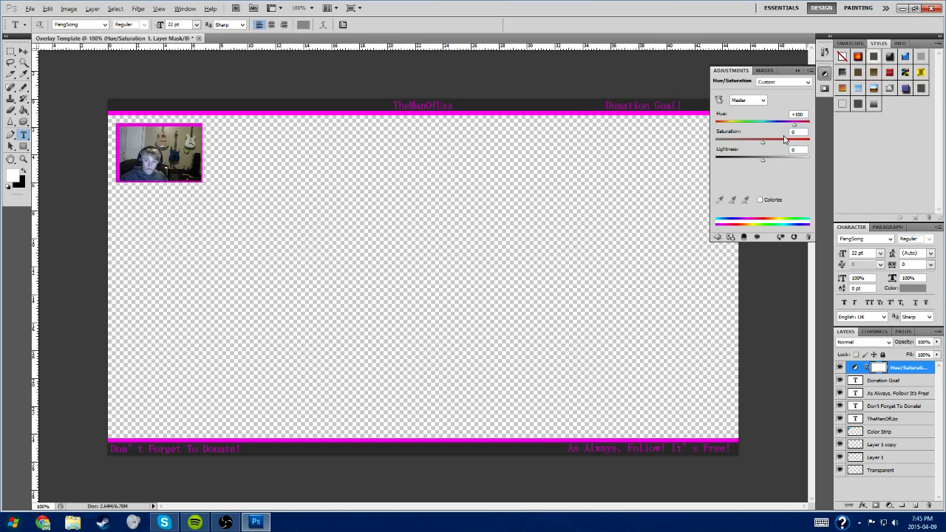
pyautogui.hotkey('ctrl', 'alt', 'shift', 's')
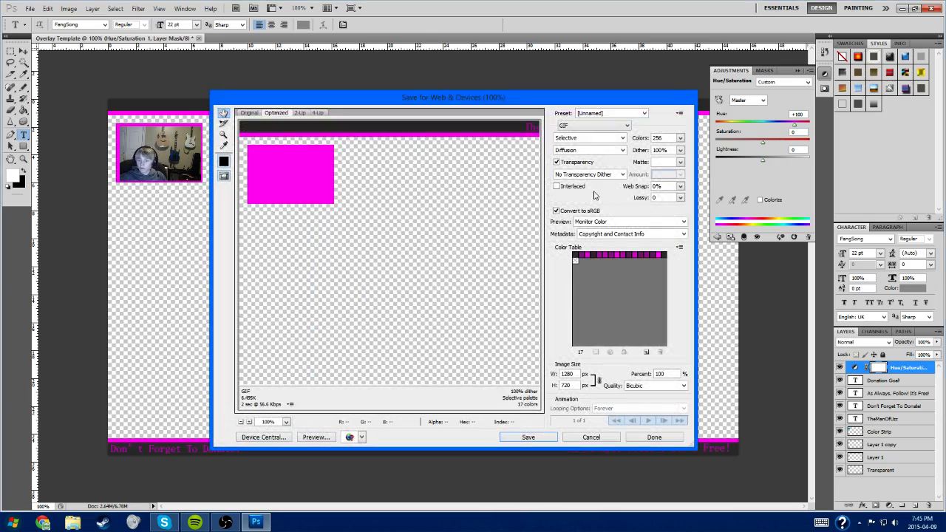
pyautogui.click(543, 438)
pyautogui.click(402, 367)
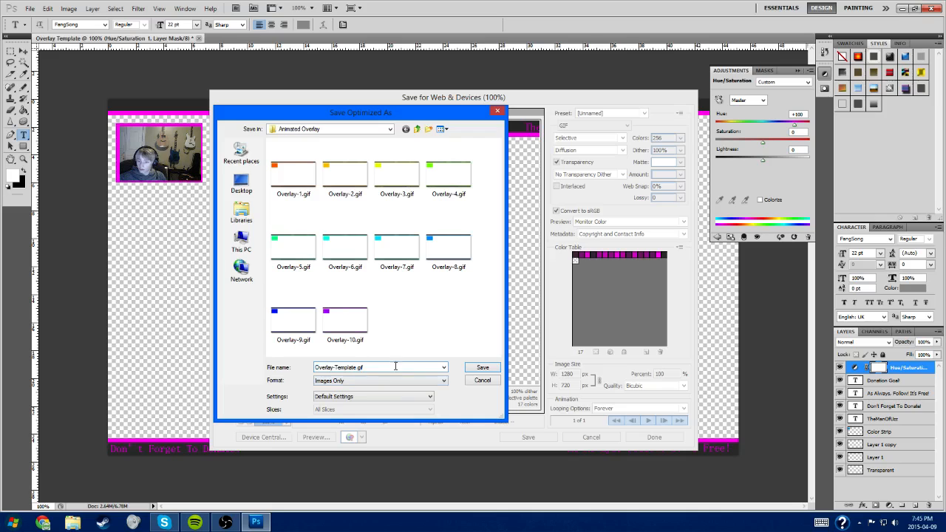
pyautogui.doubleClick(394, 368)
pyautogui.doubleClick(394, 367)
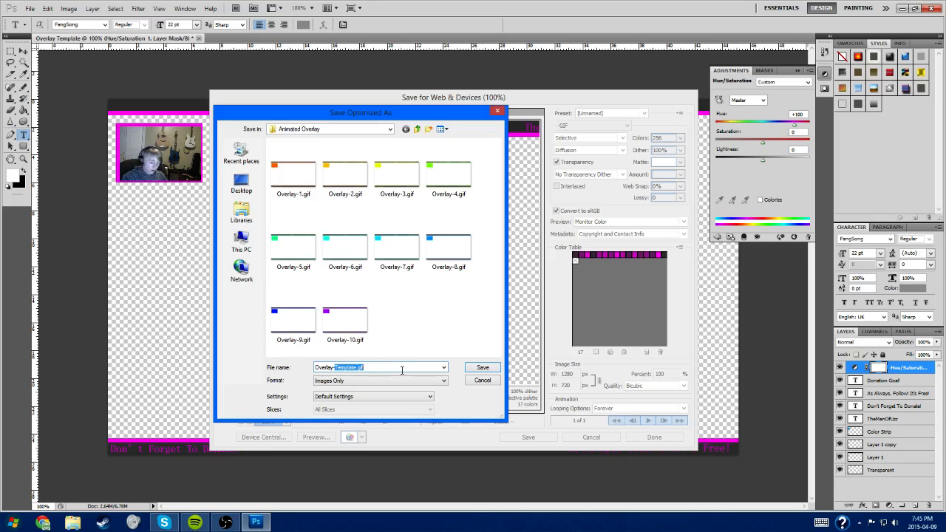
pyautogui.write('11')
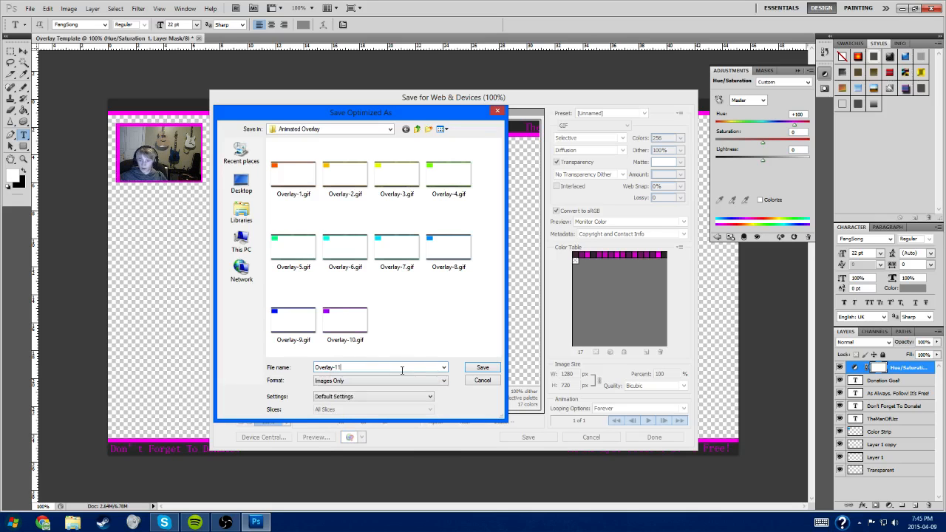
pyautogui.click(492, 371)
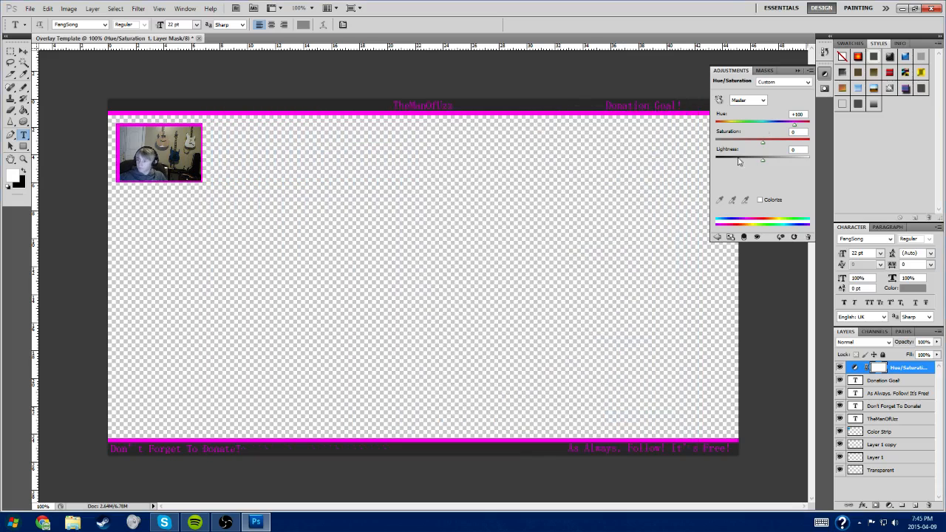
# - Adjust the overlay's hue to +116 and export the hot-pink version as the GIF Overlay-12 in the same folder
pyautogui.moveTo(797, 129); pyautogui.dragTo(800, 129)
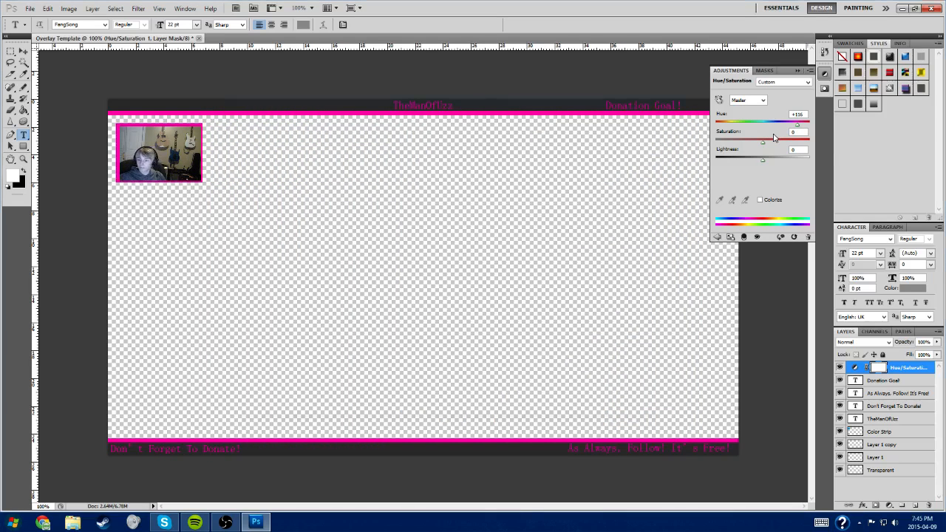
pyautogui.hotkey('ctrl', 'alt', 'shift', 's')
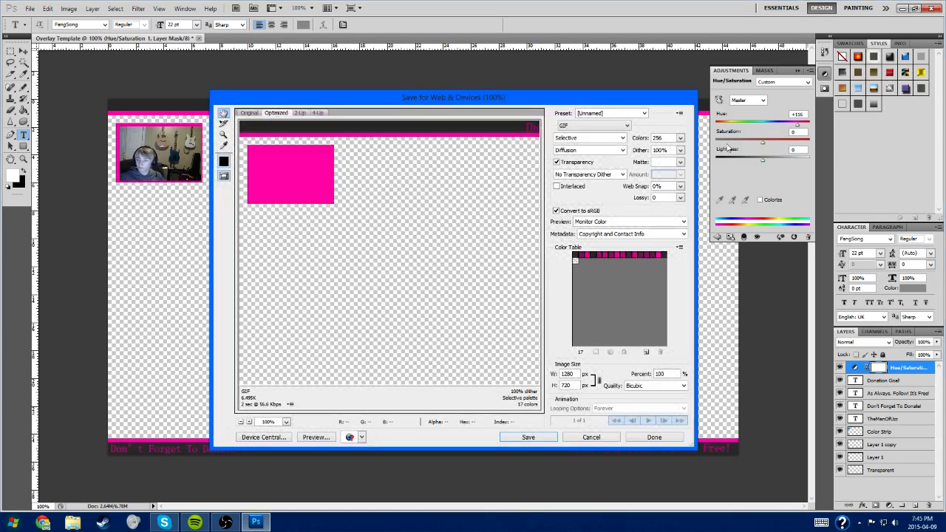
pyautogui.click(536, 441)
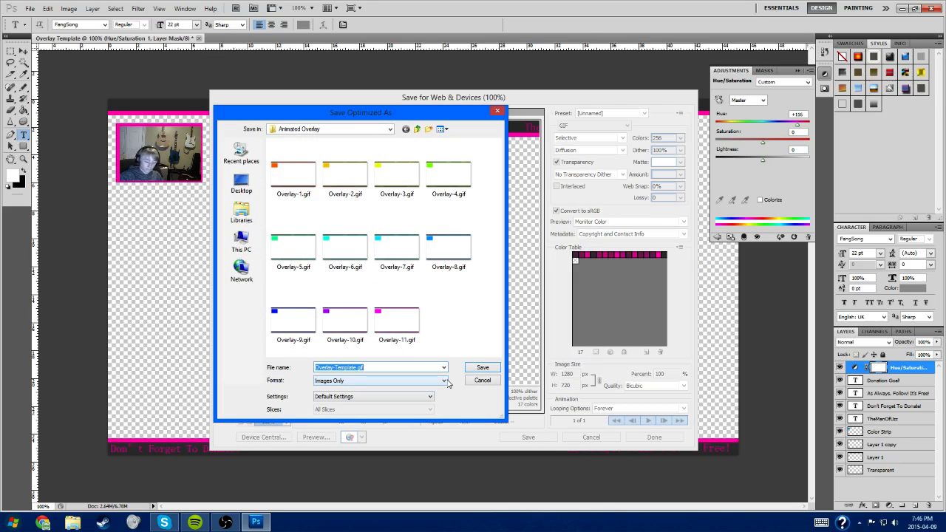
pyautogui.moveTo(335, 367); pyautogui.dragTo(359, 367)
pyautogui.press('BackSpace')
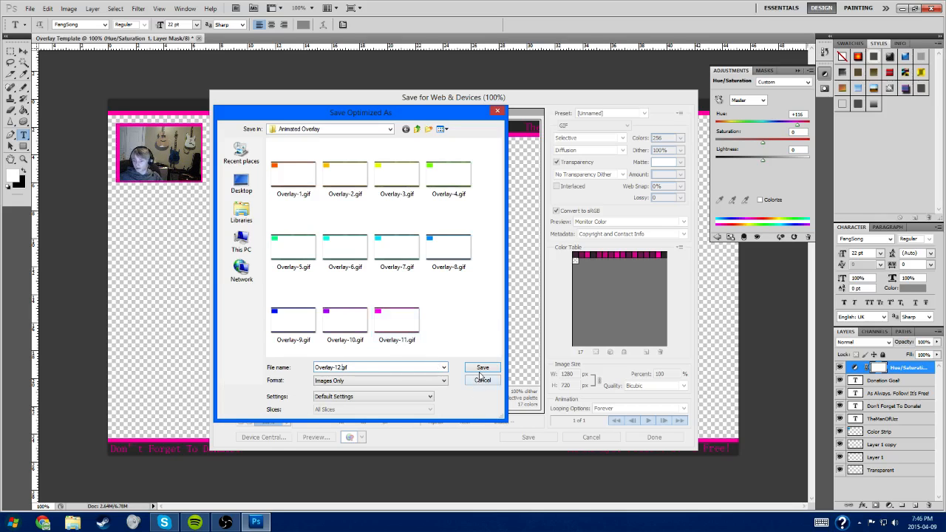
pyautogui.click(481, 368)
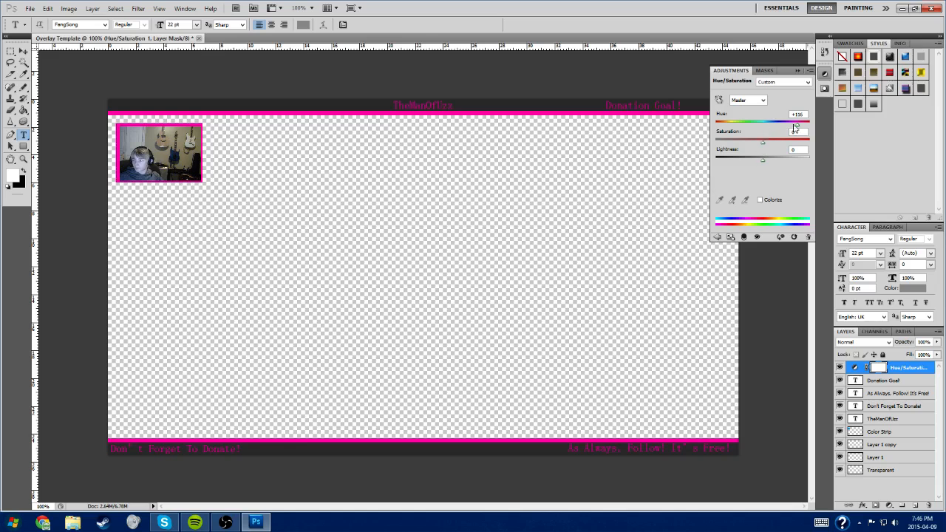
# - Set the overlay's hue to +136 and save the pinkish-red version for web as the GIF Overlay-13
pyautogui.moveTo(798, 128); pyautogui.dragTo(802, 128)
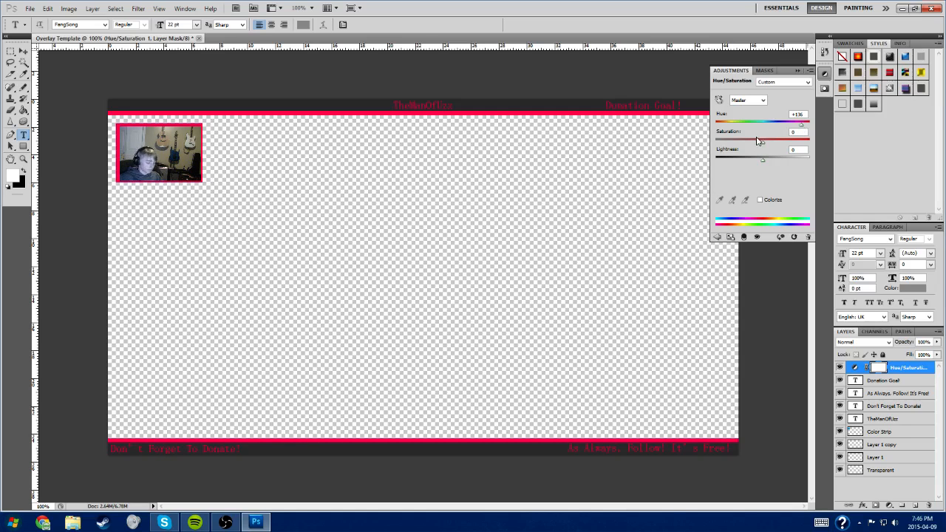
pyautogui.hotkey('ctrl', 'alt', 'shift', 's')
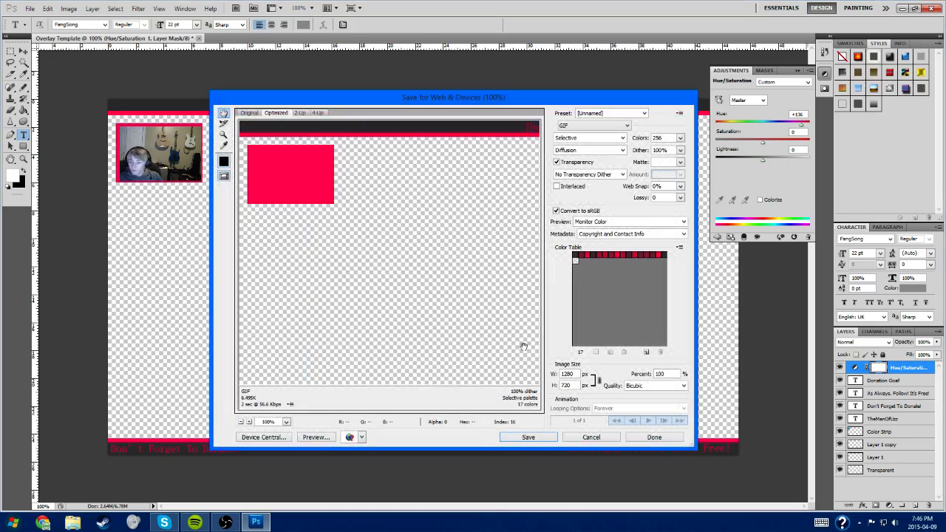
pyautogui.click(527, 438)
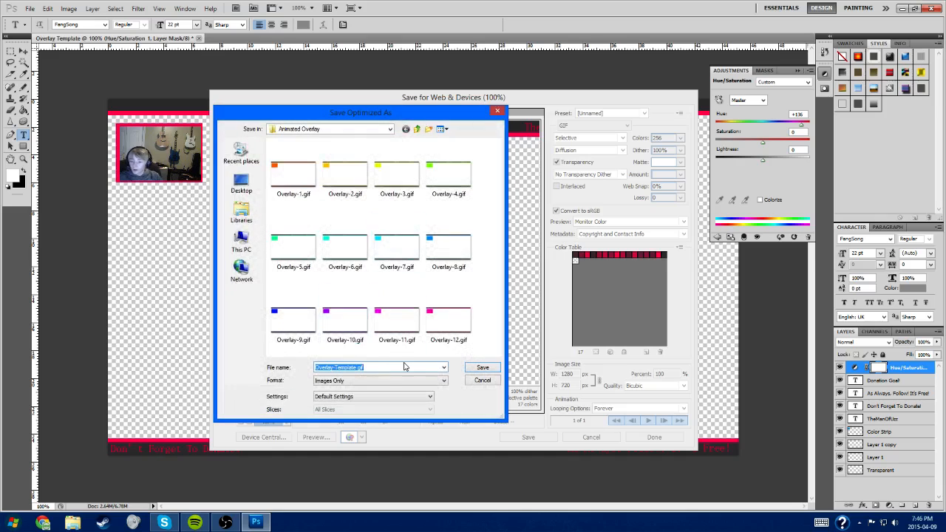
pyautogui.click(405, 367)
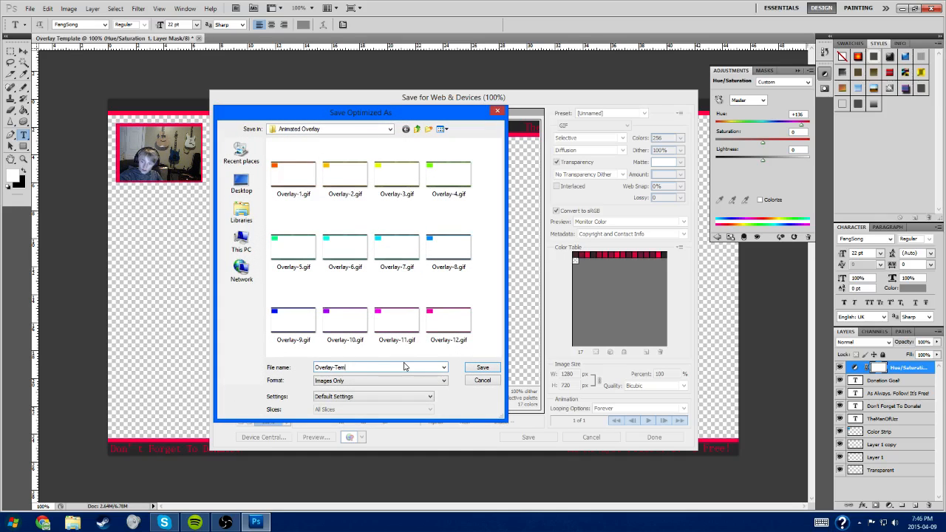
pyautogui.press('BackSpace')
pyautogui.press('BackSpace')
pyautogui.press('BackSpace')
pyautogui.write('13')
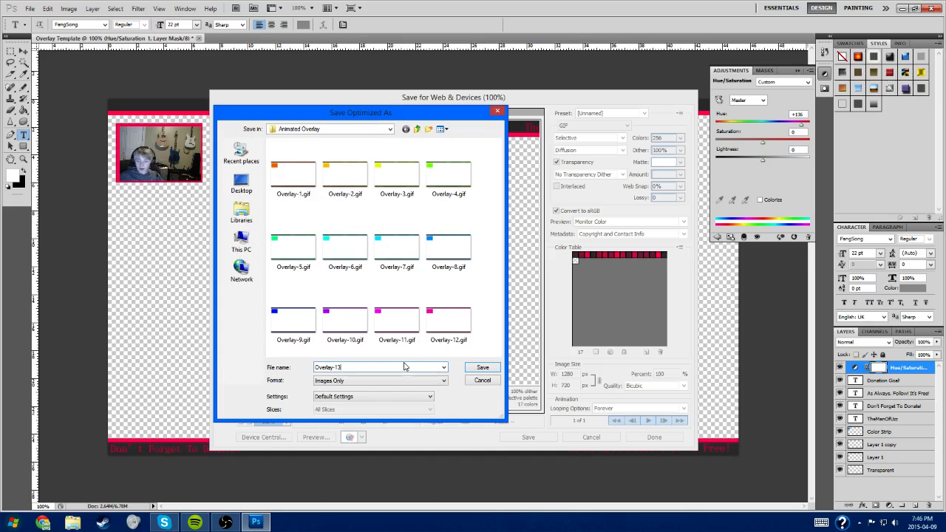
pyautogui.click(482, 368)
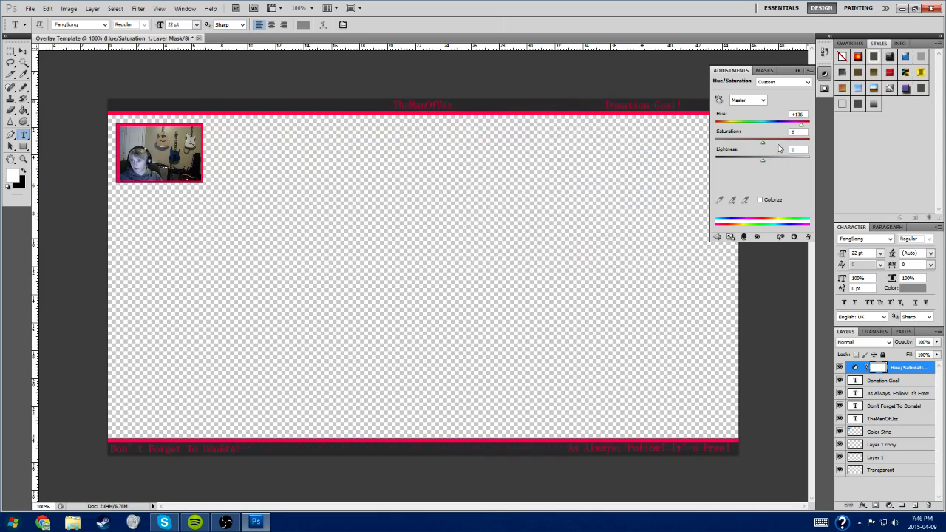
# - Shift the overlay's hue to +154 and export the red version for web as the GIF Overlay-14
pyautogui.moveTo(803, 126); pyautogui.dragTo(804, 125)
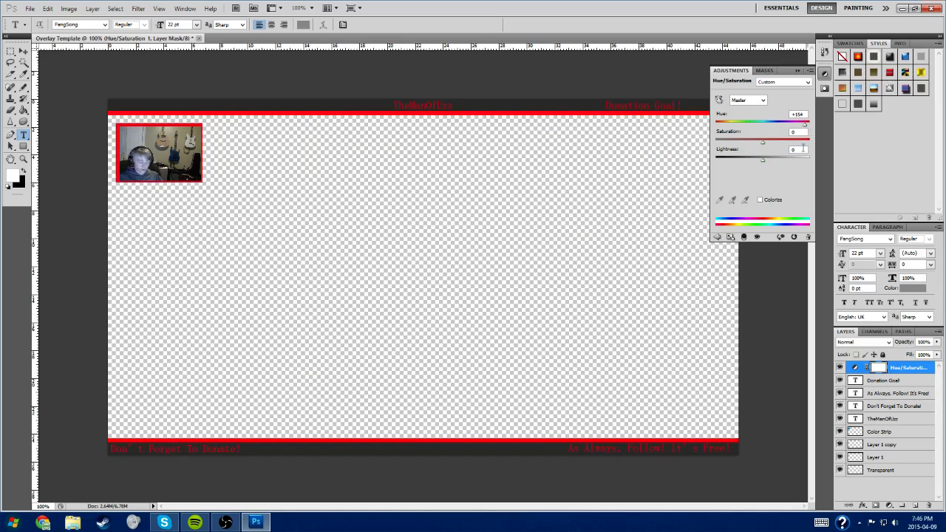
pyautogui.hotkey('ctrl', 'alt', 'shift', 's')
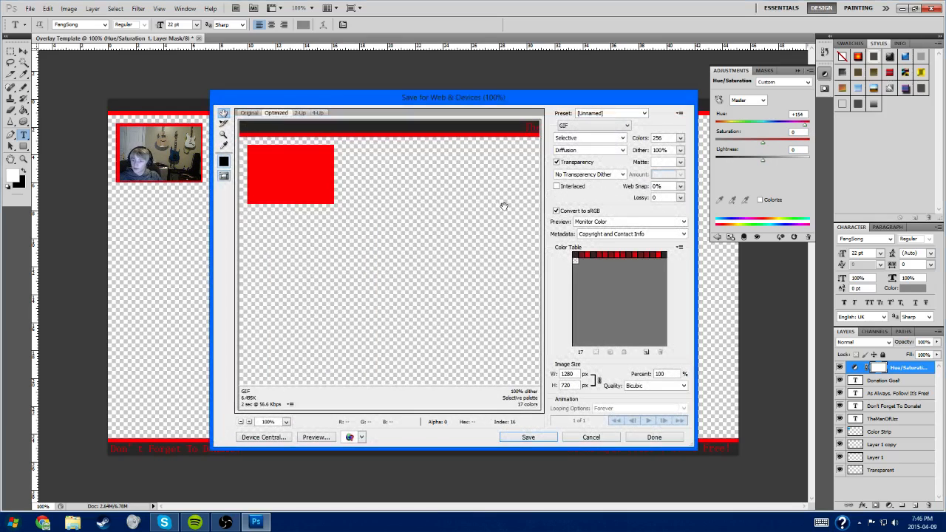
pyautogui.press('Return')
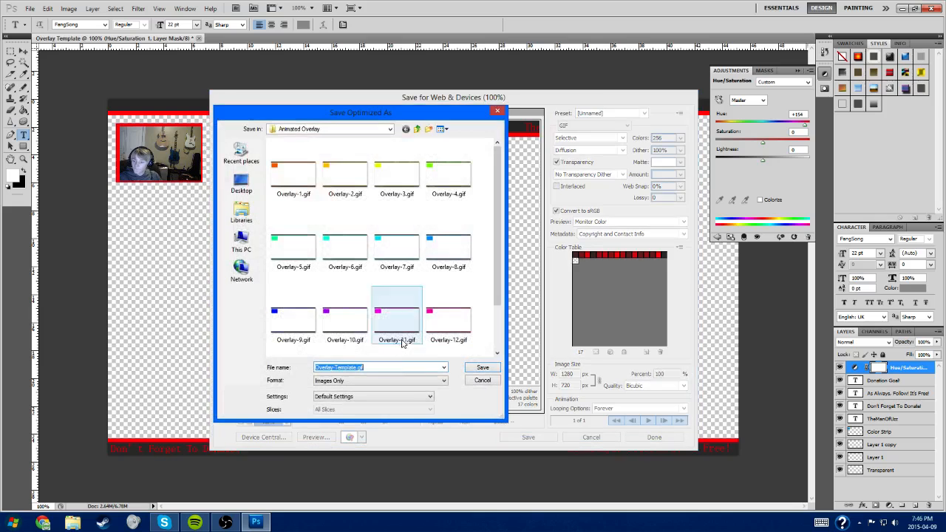
pyautogui.click(392, 367)
pyautogui.hotkey('ctrl', 'shift', 'Left')
pyautogui.hotkey('ctrl', 'shift', 'Left')
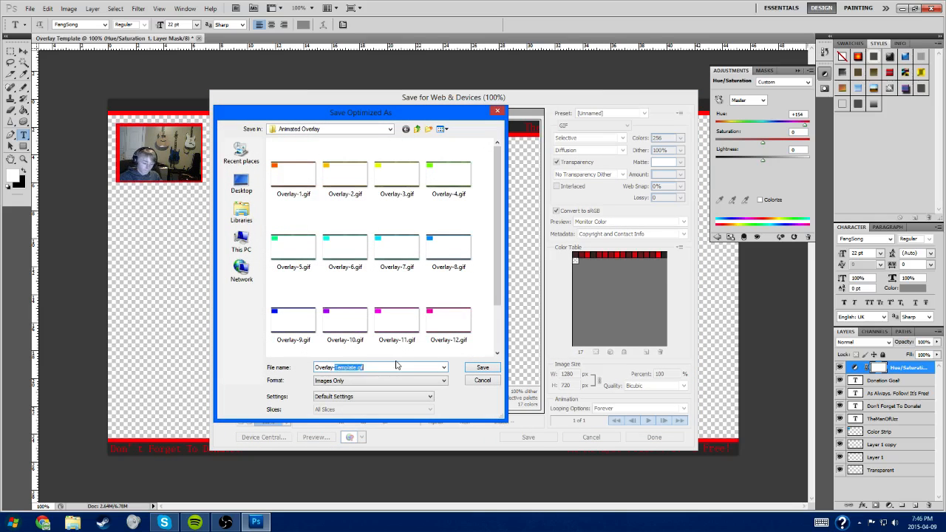
pyautogui.write('14')
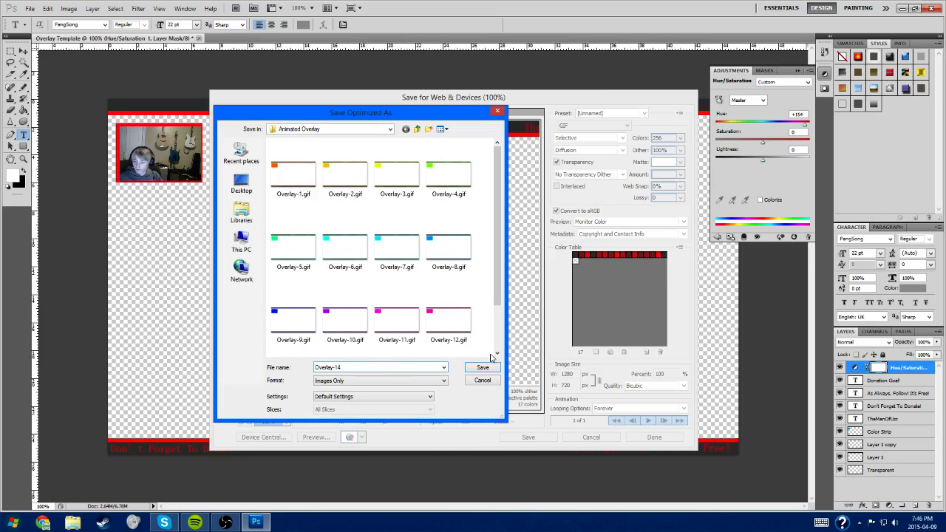
pyautogui.click(483, 368)
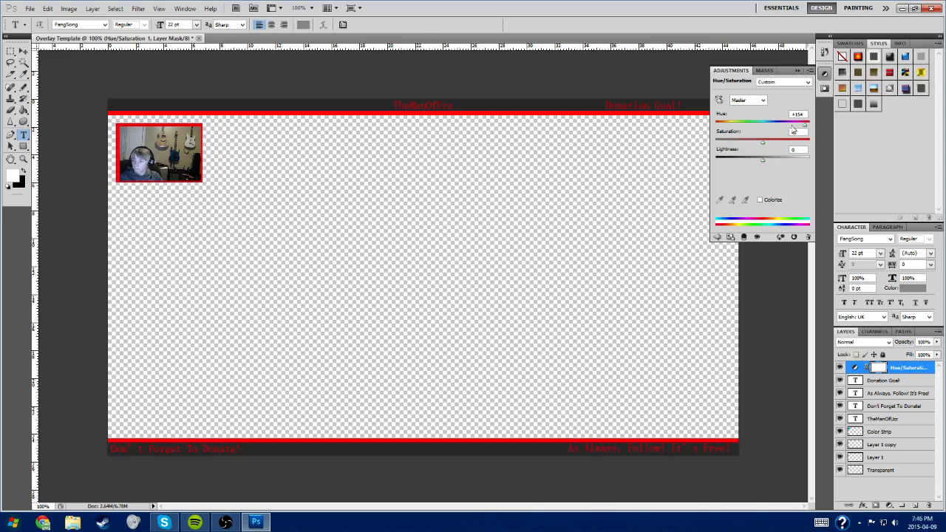
# - Set the overlay's hue to +180 and hide the Hue/Saturation adjustment layer
pyautogui.moveTo(808, 128); pyautogui.dragTo(811, 128)
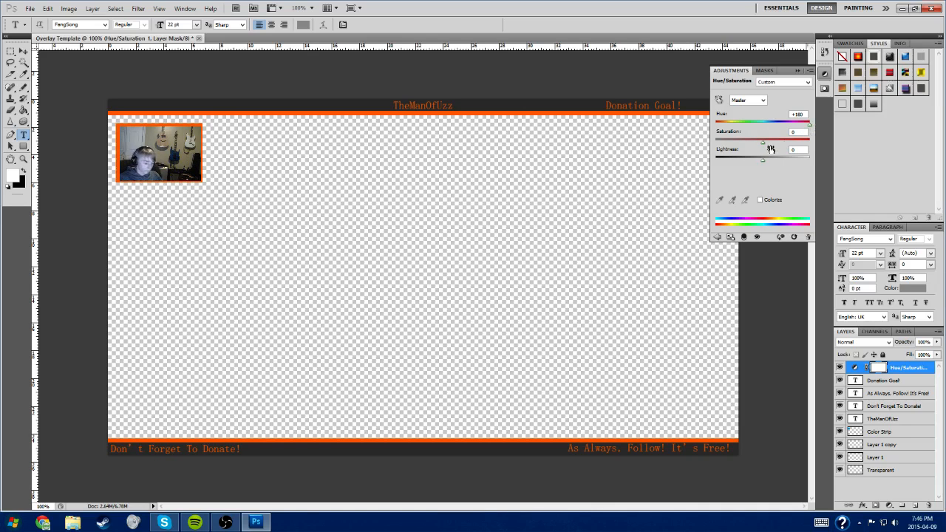
pyautogui.hotkey('ctrl', 'alt', 'shift', 's')
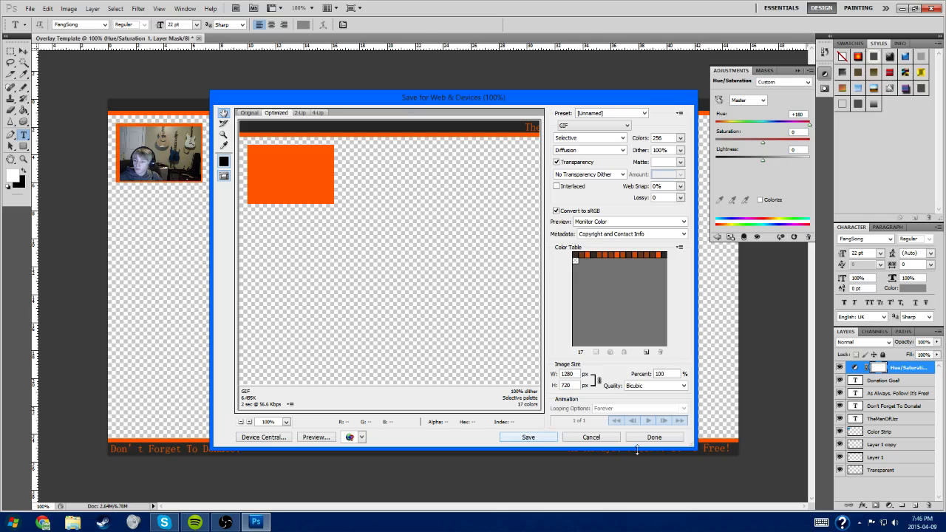
pyautogui.click(596, 441)
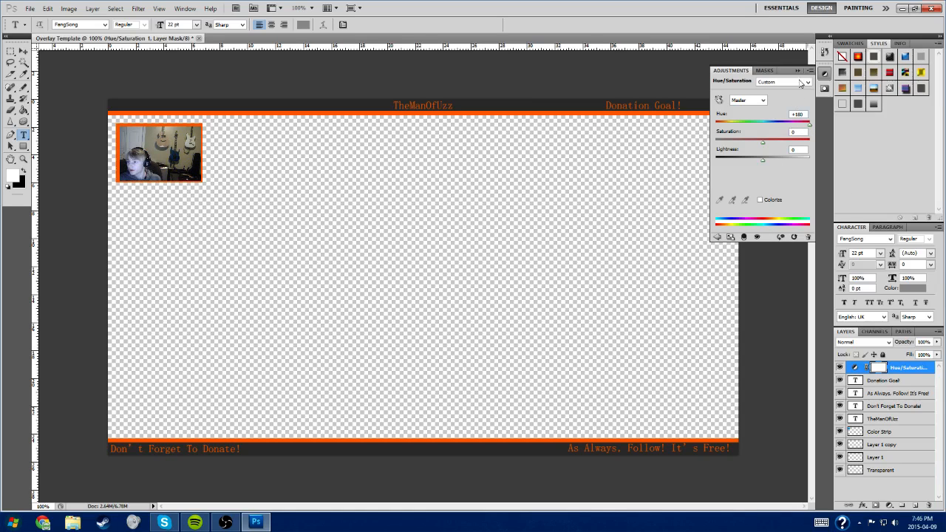
pyautogui.click(841, 367)
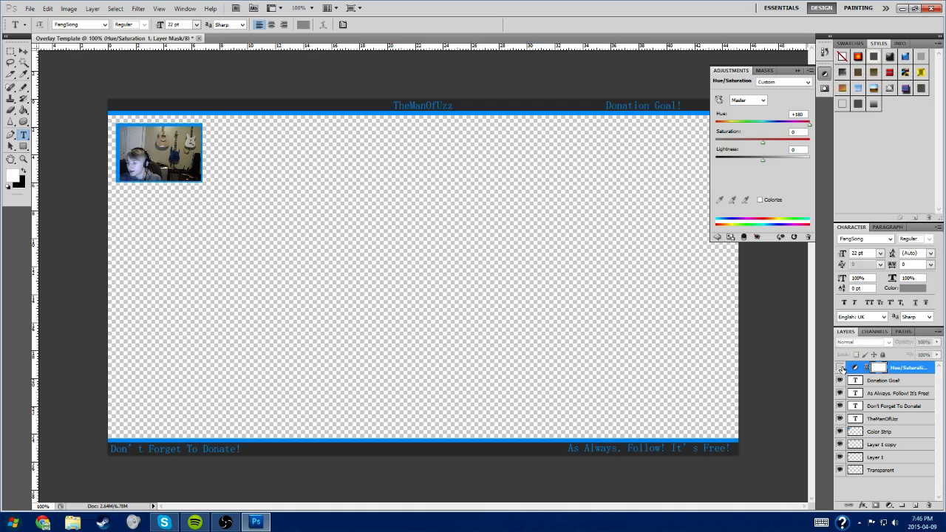
pyautogui.rightClick(910, 371)
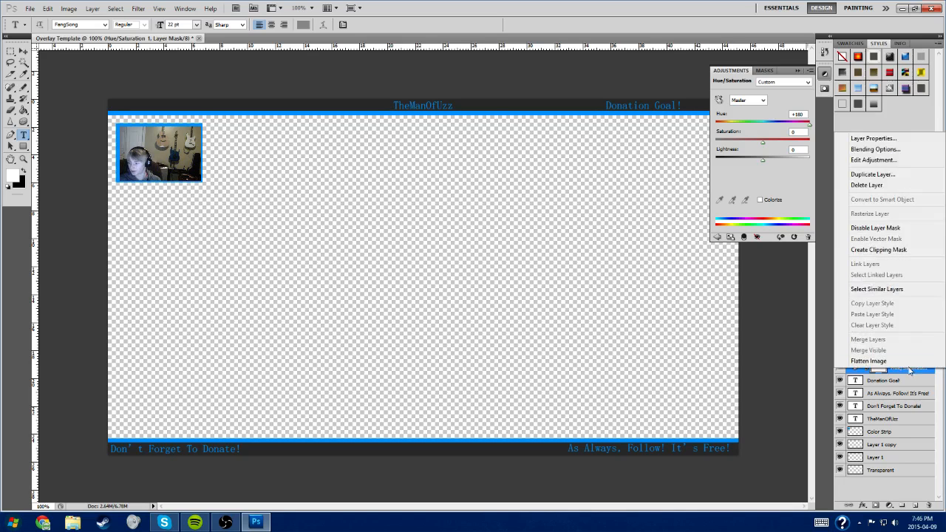
pyautogui.click(788, 404)
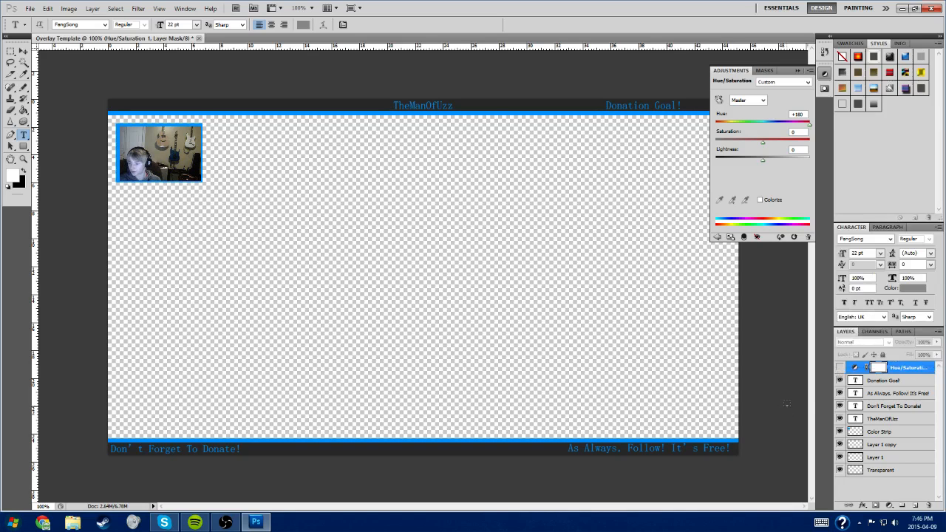
# - Save the layered document as "Stream overlay psd file.psd" in the Stream (psd and final) folder
pyautogui.click(30, 8)
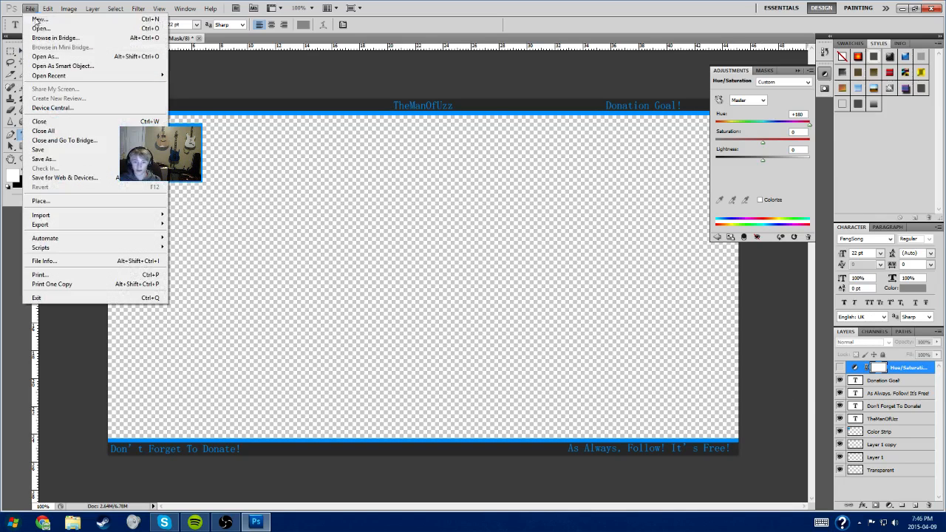
pyautogui.click(51, 162)
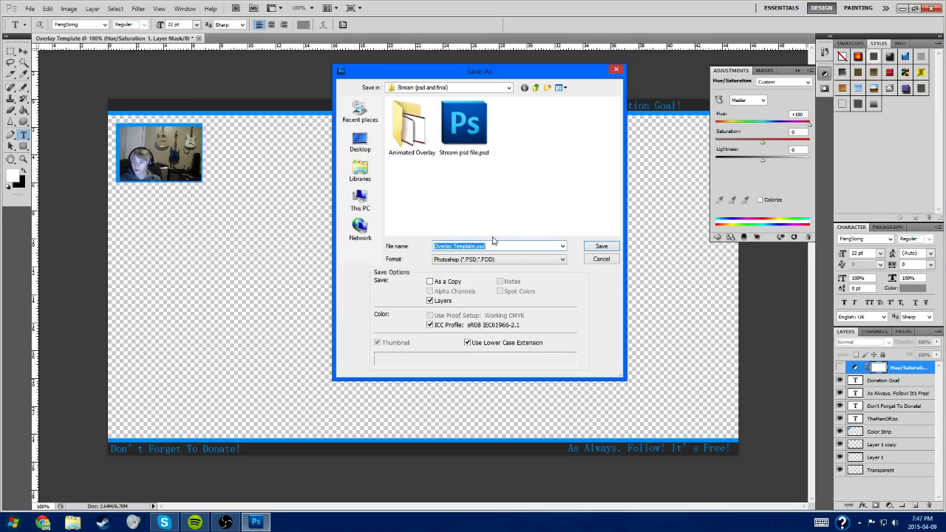
pyautogui.click(473, 127)
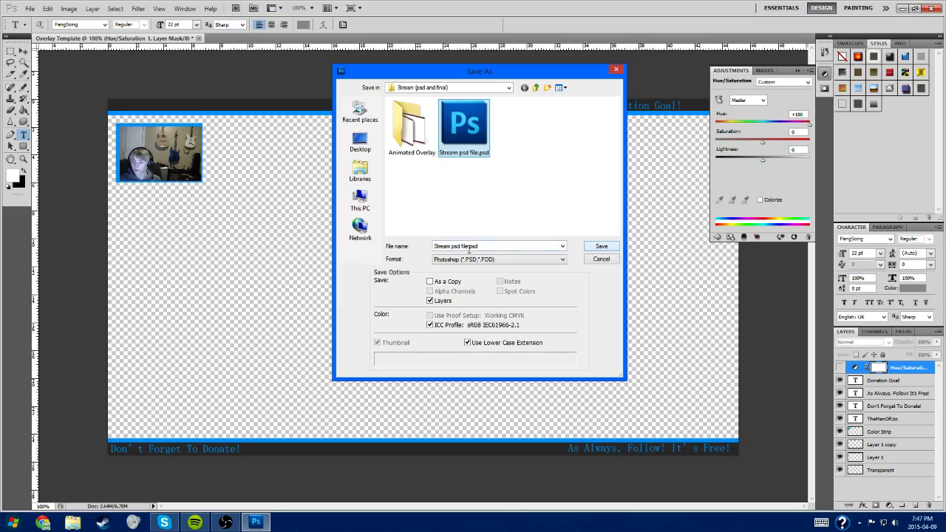
pyautogui.click(451, 247)
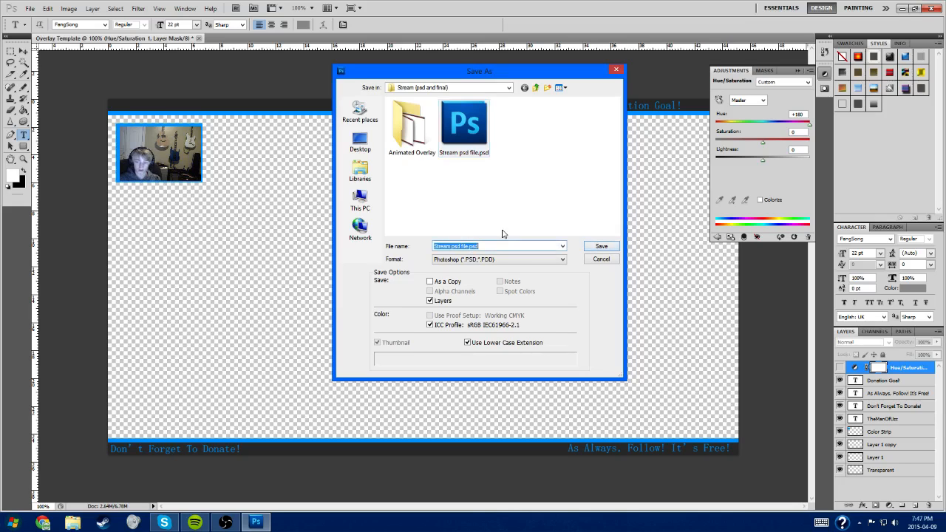
pyautogui.click(451, 247)
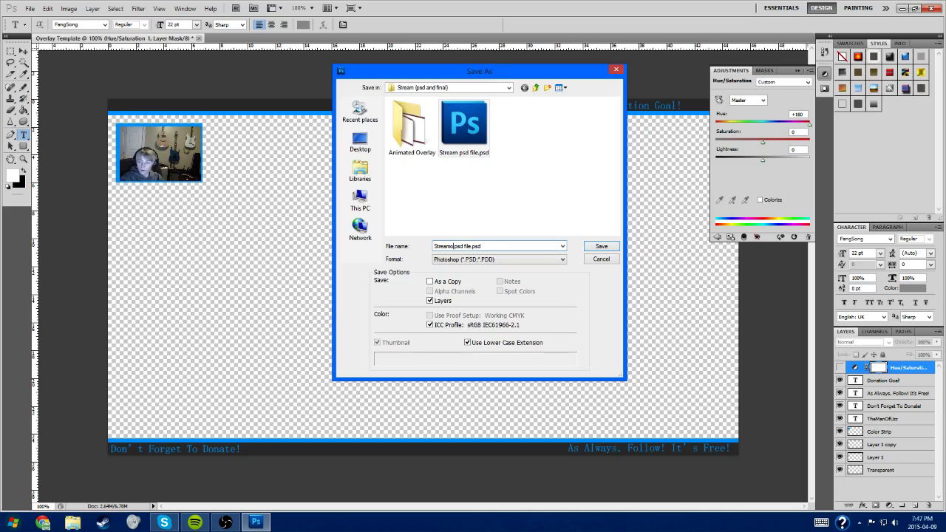
pyautogui.press('BackSpace')
pyautogui.write('overlay')
pyautogui.click(602, 247)
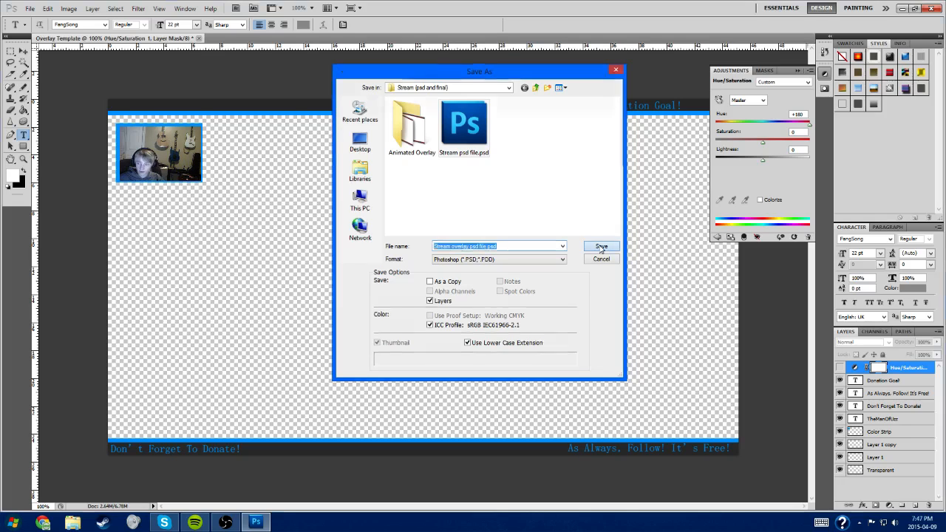
pyautogui.click(574, 164)
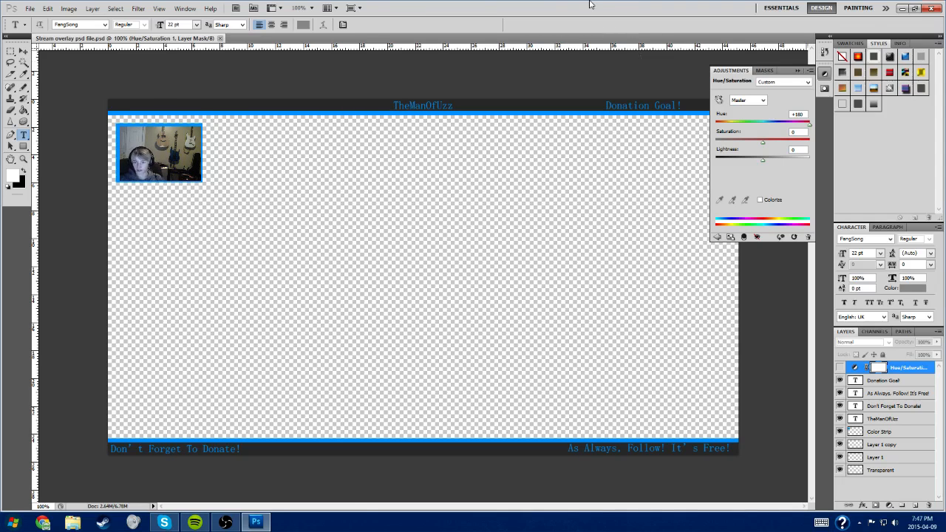
# - Close Photoshop and switch to Open Broadcaster Software
pyautogui.moveTo(589, 5); pyautogui.dragTo(538, 72)
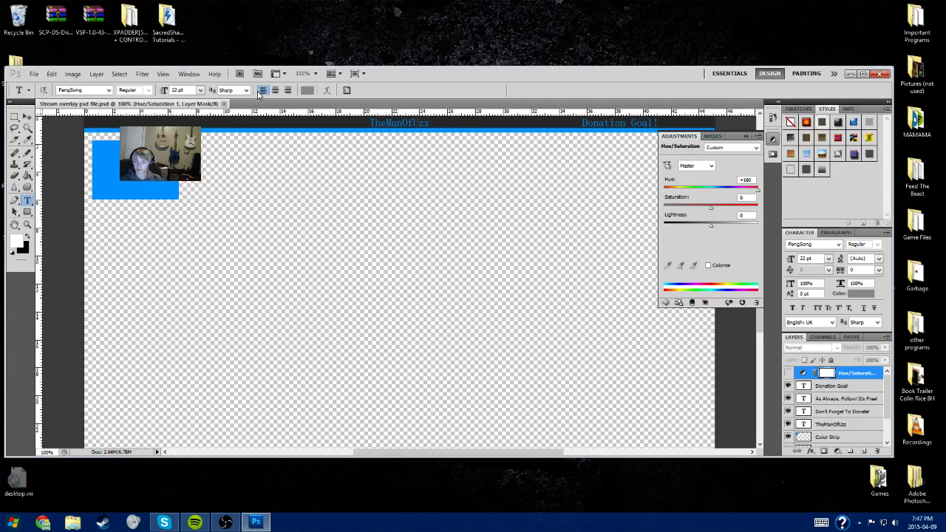
pyautogui.click(881, 74)
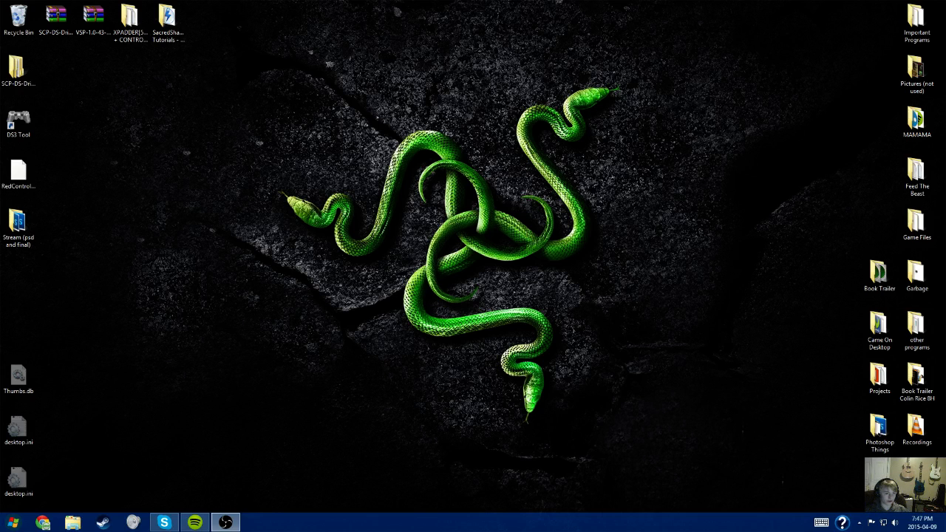
pyautogui.moveTo(1, 188); pyautogui.dragTo(470, 1)
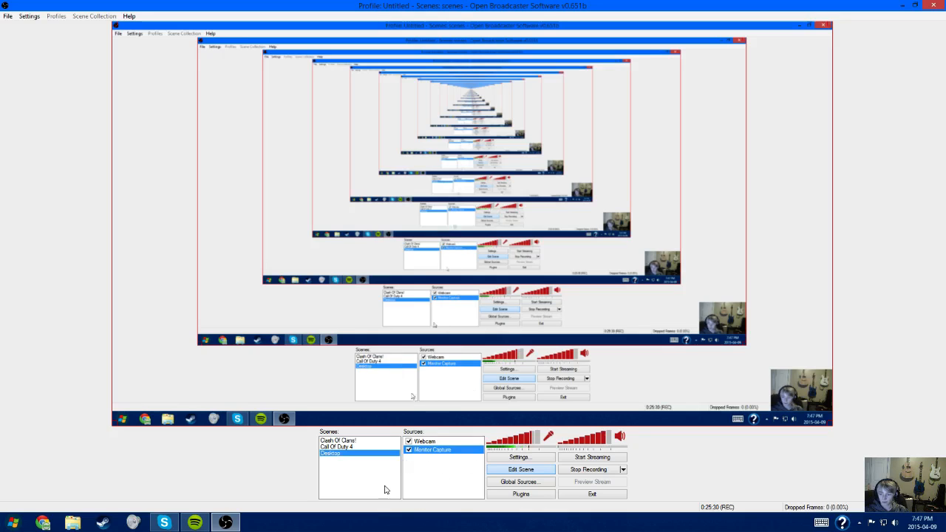
# - Preview the Call Of Duty 4 scene and return to the Desktop scene
pyautogui.click(345, 446)
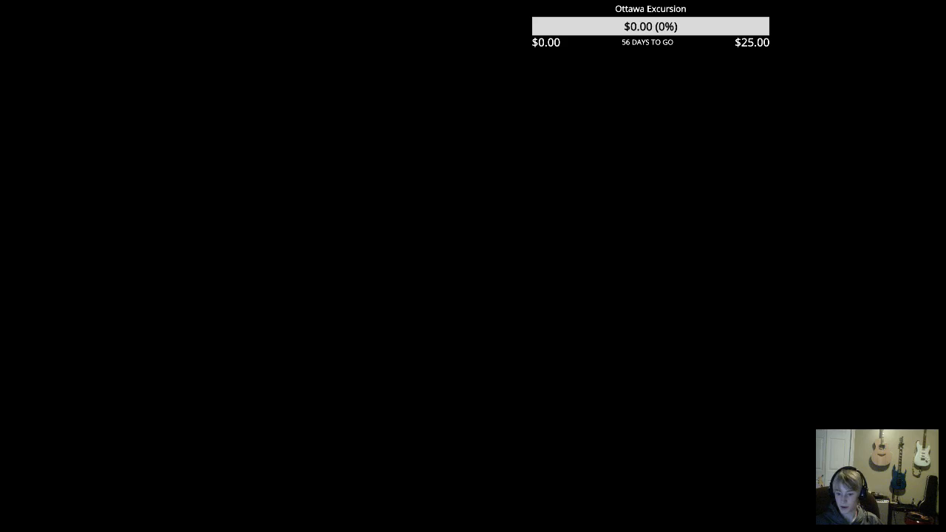
pyautogui.click(363, 453)
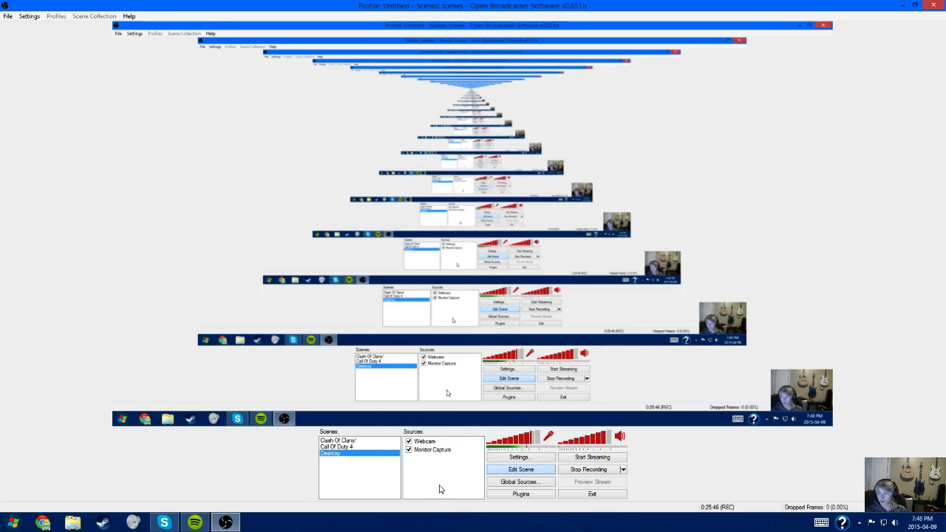
pyautogui.click(363, 454)
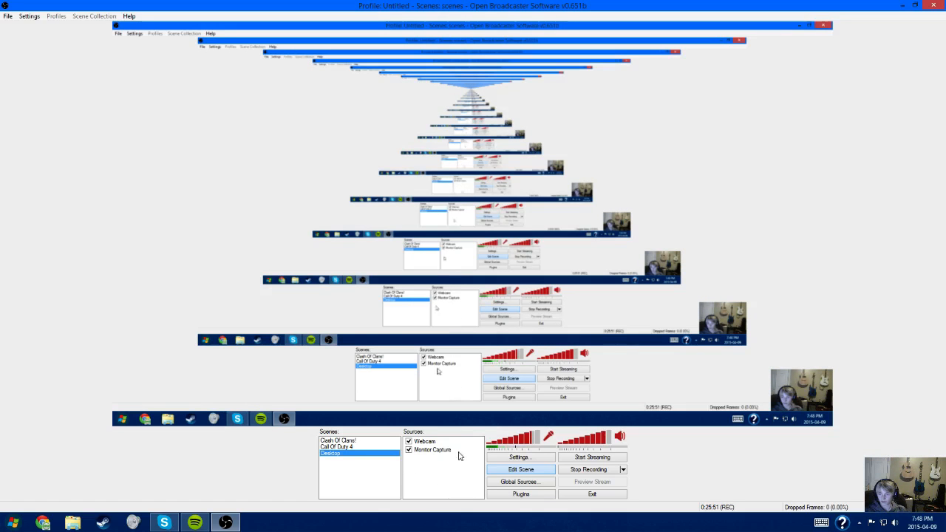
# - Add an Image Slide Show source named "Overlay" to the Desktop scene
pyautogui.rightClick(438, 491)
pyautogui.moveTo(454, 495)
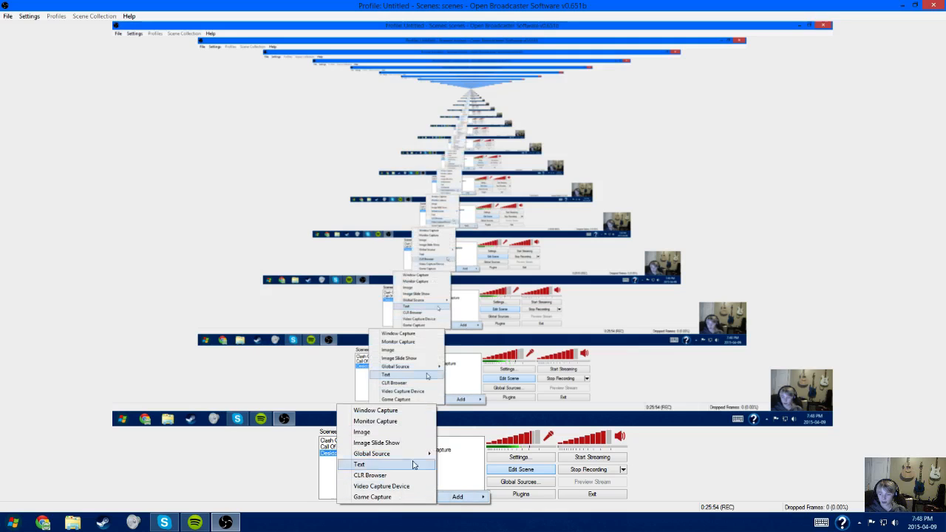
pyautogui.click(406, 445)
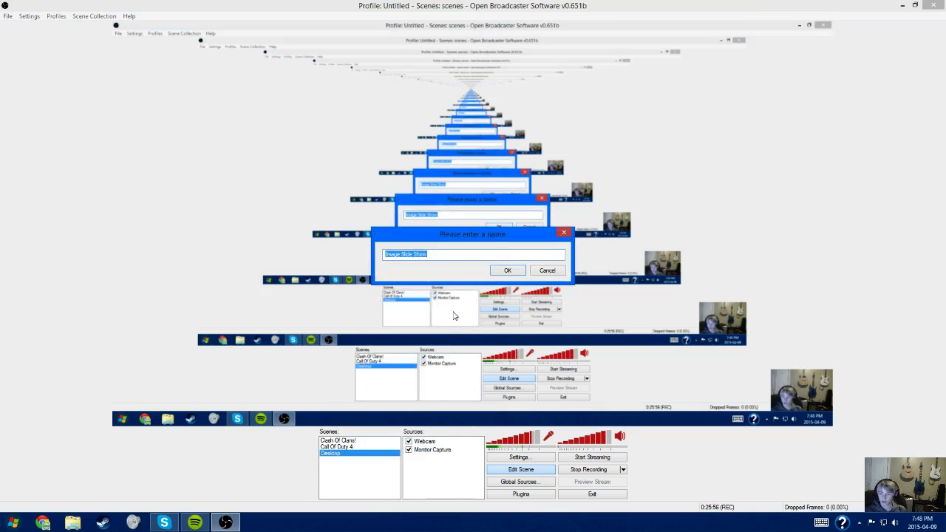
pyautogui.write('Overley')
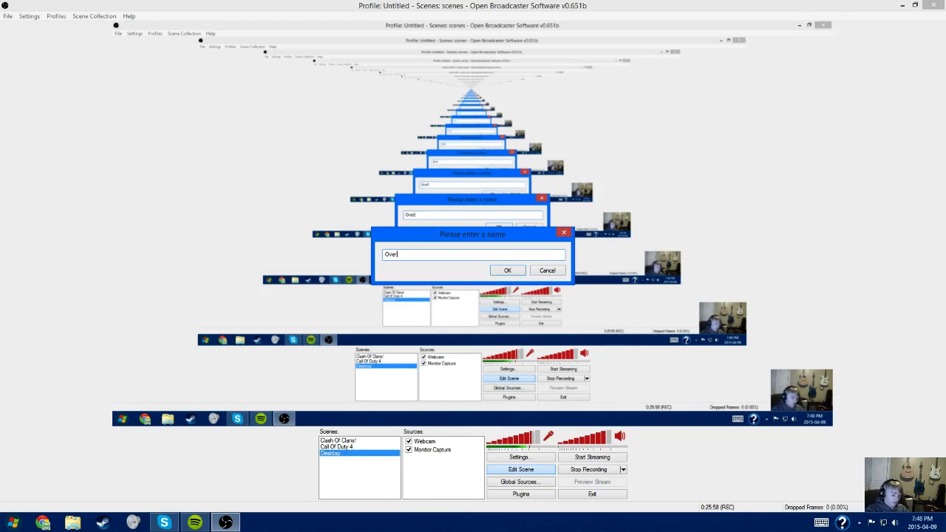
pyautogui.press('BackSpace')
pyautogui.press('BackSpace')
pyautogui.write('ay')
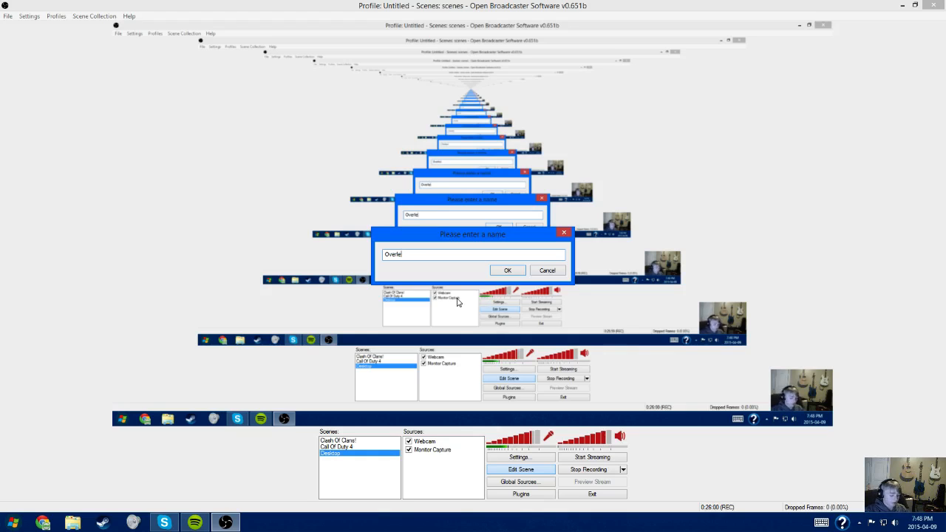
pyautogui.click(517, 271)
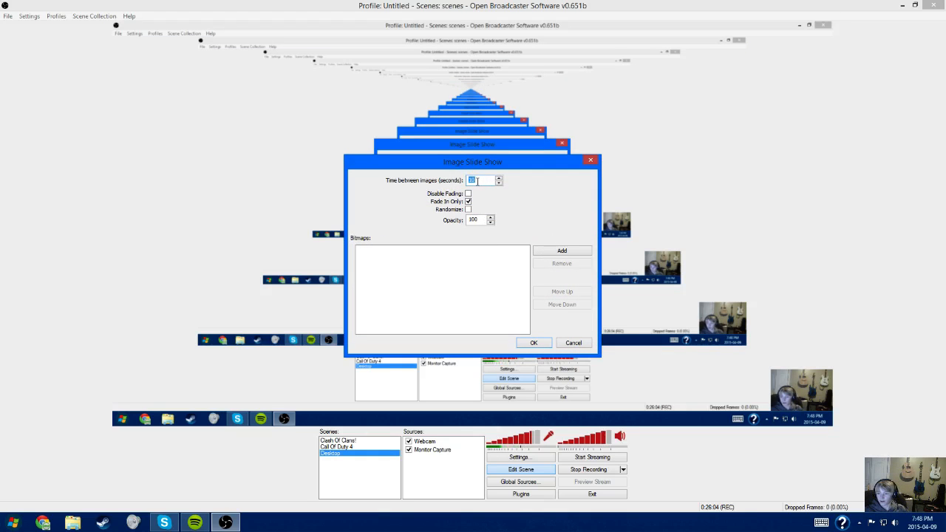
# - Set the time between images to 4 seconds and add Overlay-1.gif through Overlay-14.gif from the Animated Overlay folder
pyautogui.write('4')
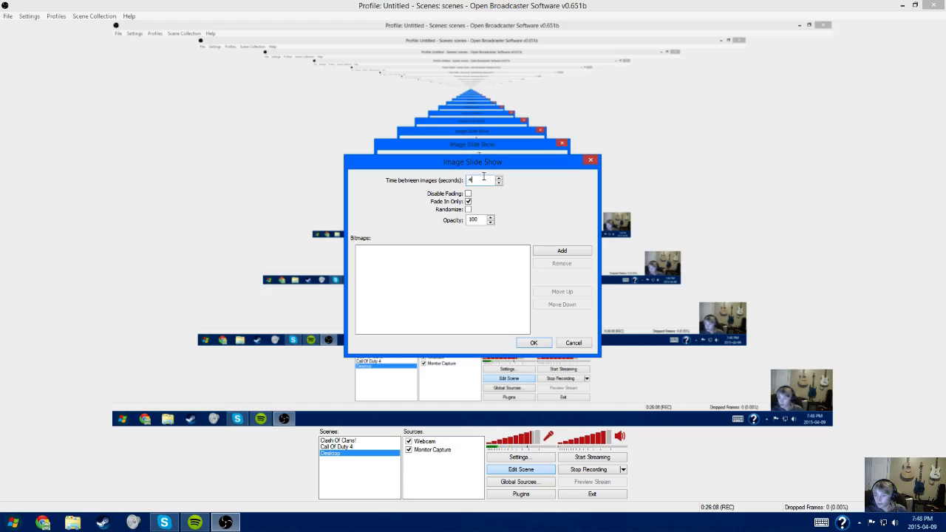
pyautogui.click(556, 252)
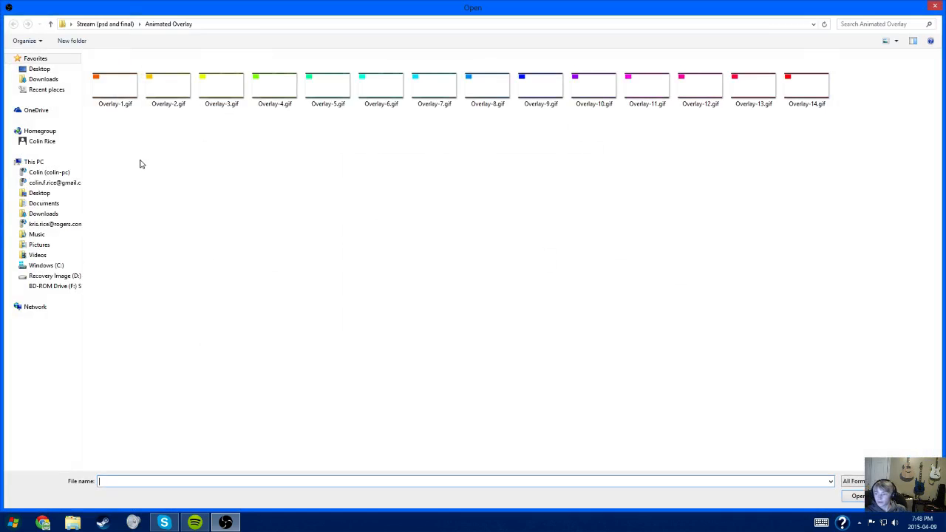
pyautogui.moveTo(134, 155); pyautogui.dragTo(891, 60)
pyautogui.click(859, 496)
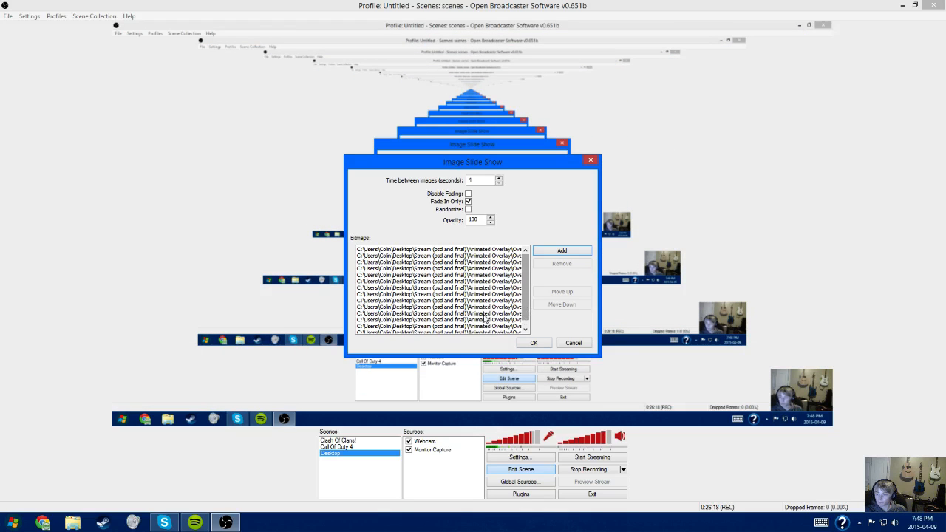
# - Examine the slide show's list of bitmaps from first to last to check the image entries
pyautogui.click(418, 299)
pyautogui.click(434, 249)
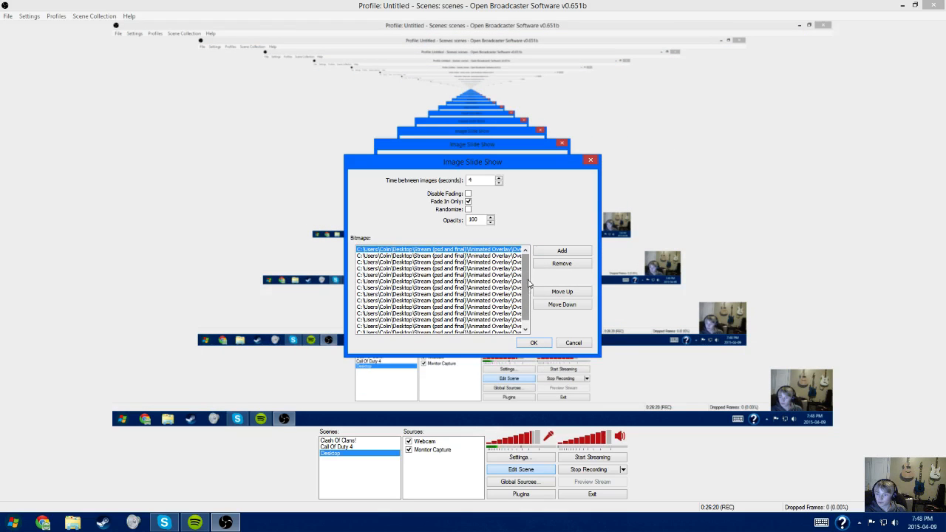
pyautogui.scroll(-1, 529, 304)
pyautogui.click(509, 325)
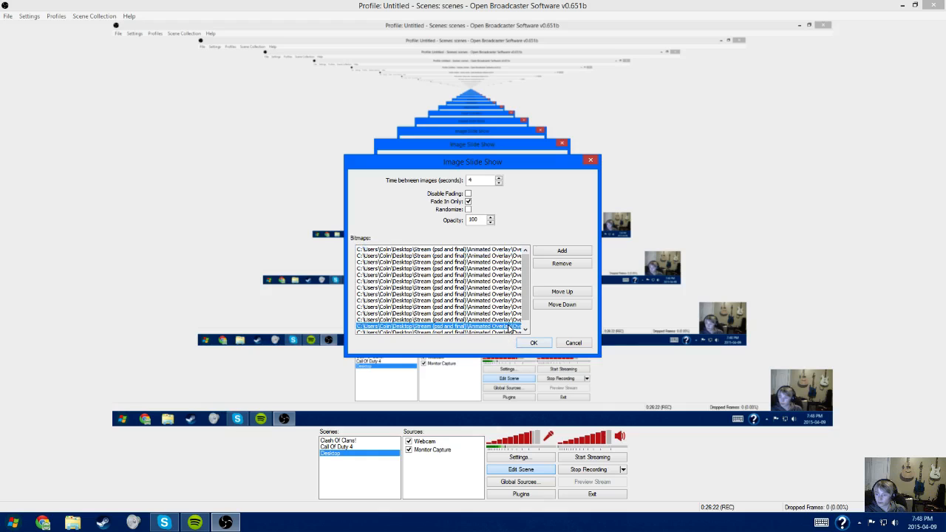
pyautogui.press('Down')
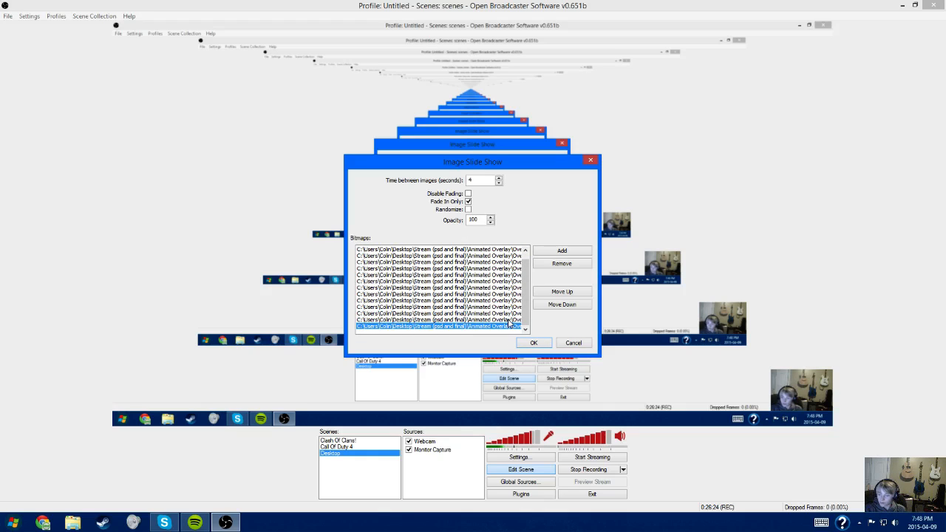
pyautogui.press('Up')
pyautogui.press('Up')
pyautogui.press('Up')
pyautogui.press('Up')
pyautogui.press('Up')
pyautogui.press('Up')
pyautogui.press('Up')
pyautogui.press('Up')
pyautogui.press('Up')
pyautogui.press('Up')
pyautogui.press('Up')
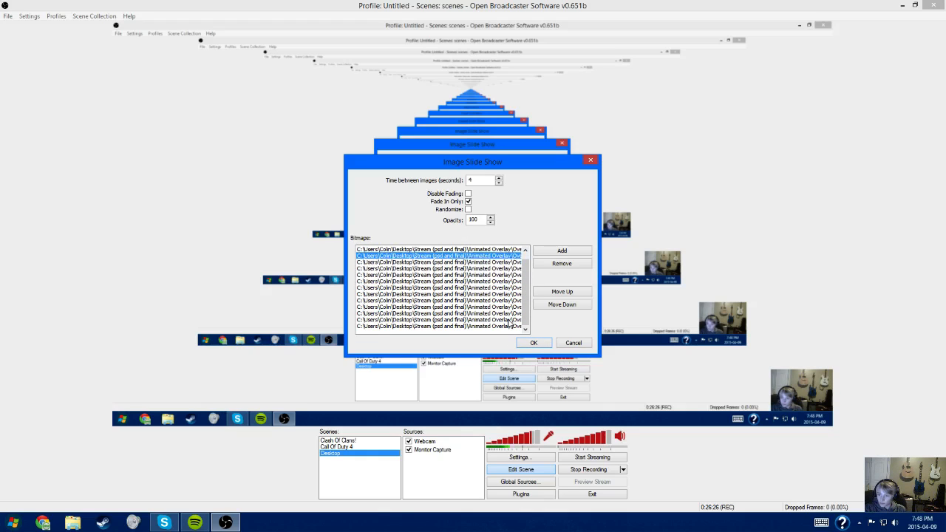
pyautogui.press('Up')
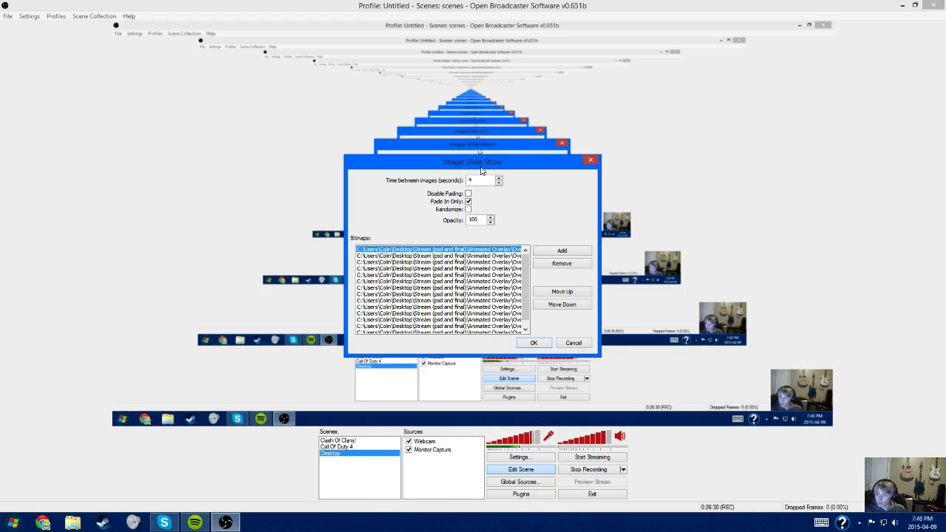
# - Accept the slide show settings and deselect the new overlay source
pyautogui.moveTo(483, 169); pyautogui.dragTo(485, 169)
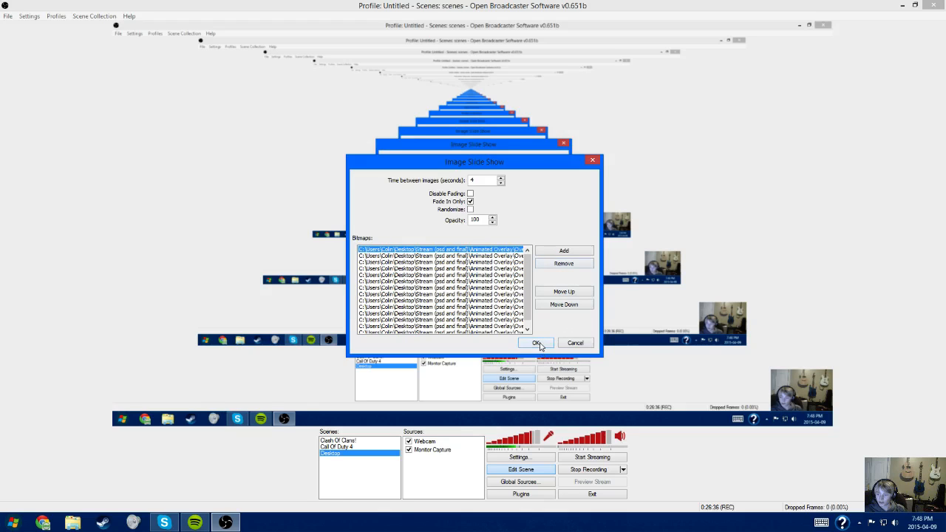
pyautogui.click(537, 343)
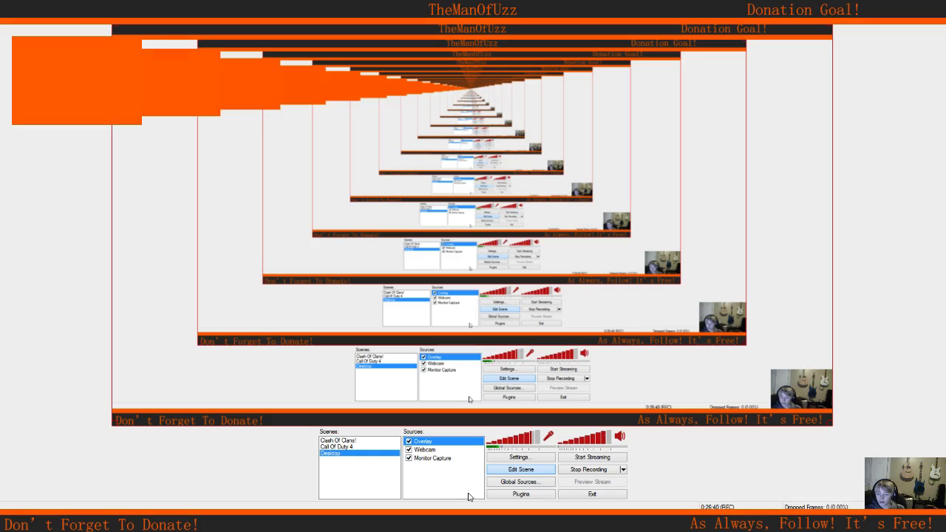
pyautogui.click(469, 496)
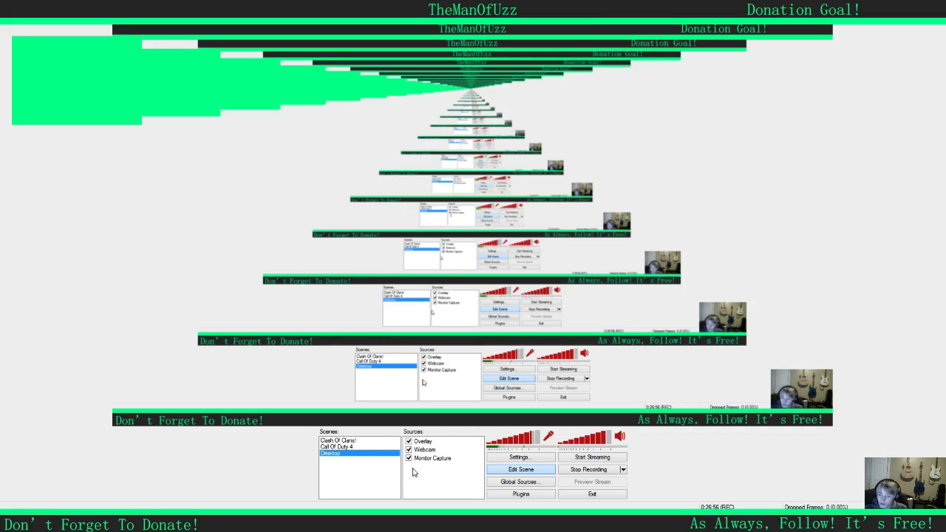
# - Set the overlay slide show's time between images to 6 seconds
pyautogui.rightClick(427, 443)
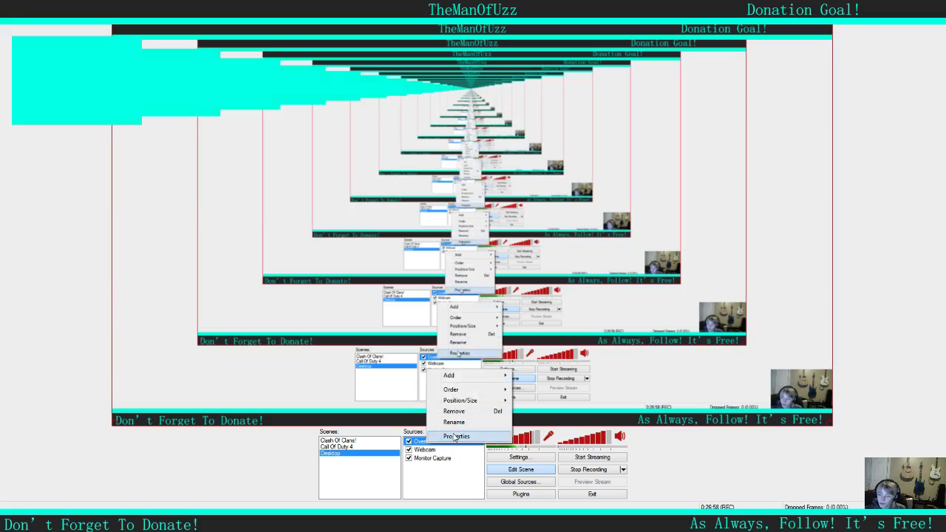
pyautogui.click(456, 437)
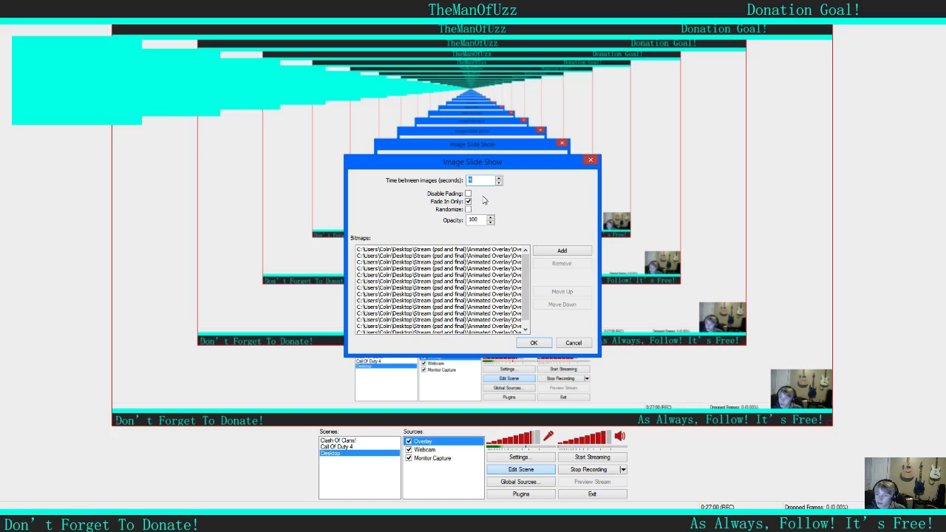
pyautogui.write('6')
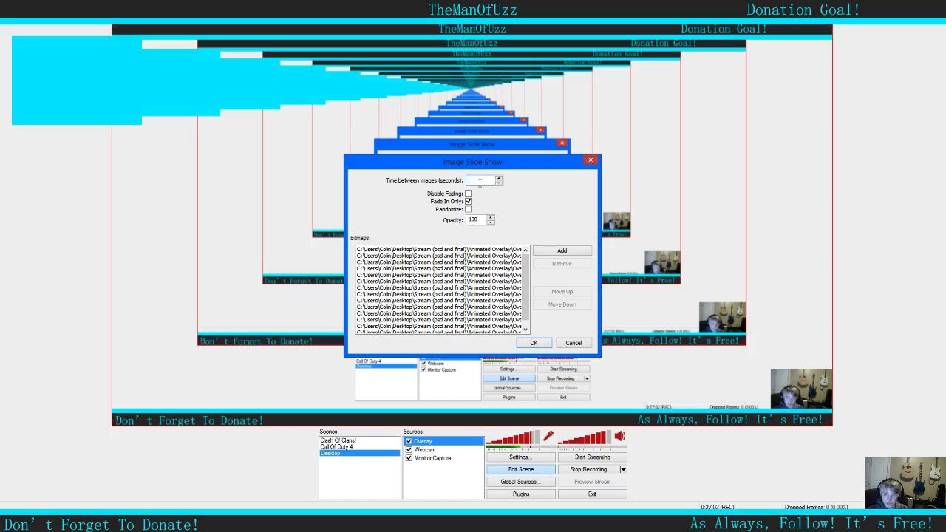
pyautogui.click(536, 342)
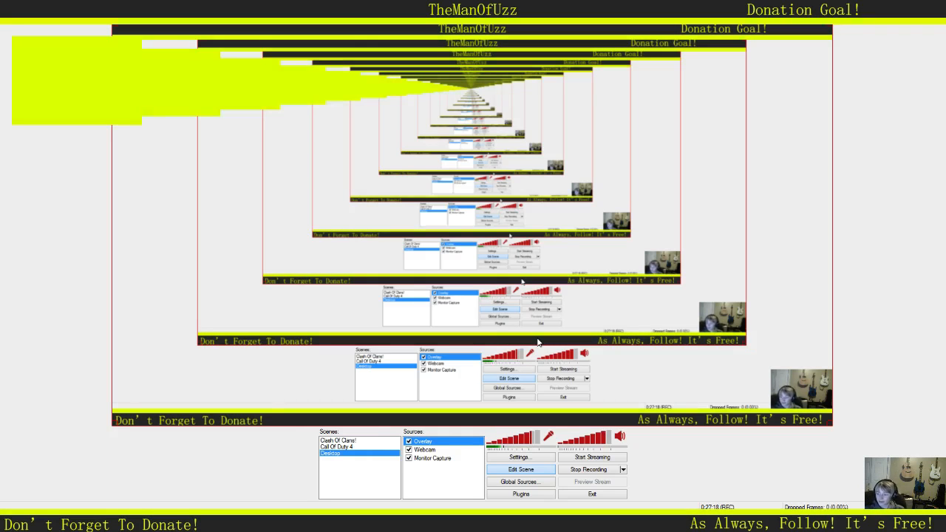
# - Set the overlay slide show's time between images to 25 seconds, and minimize the program to show the overlay on the desktop
pyautogui.rightClick(419, 442)
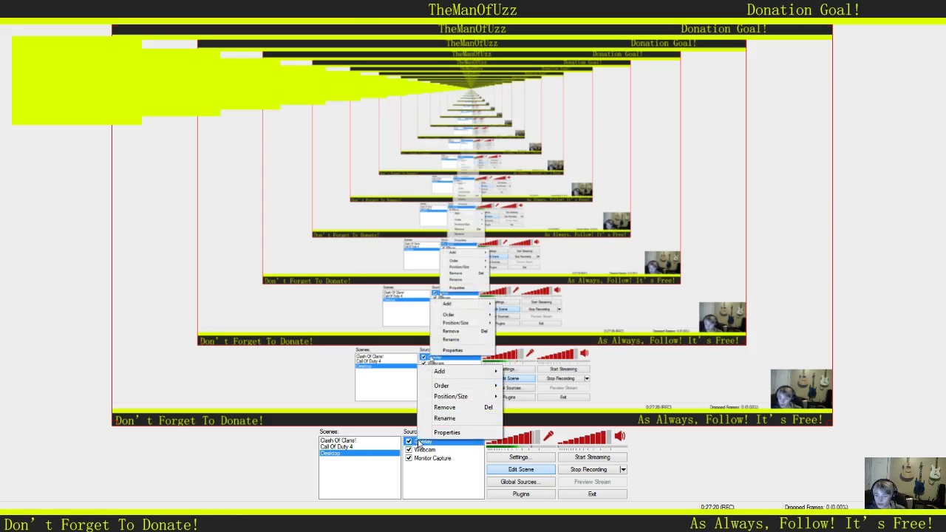
pyautogui.click(447, 433)
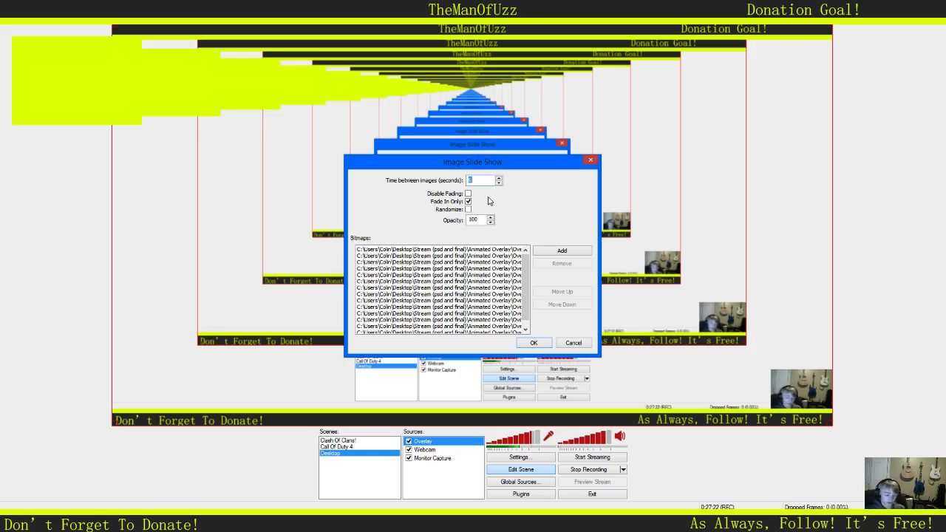
pyautogui.write('25')
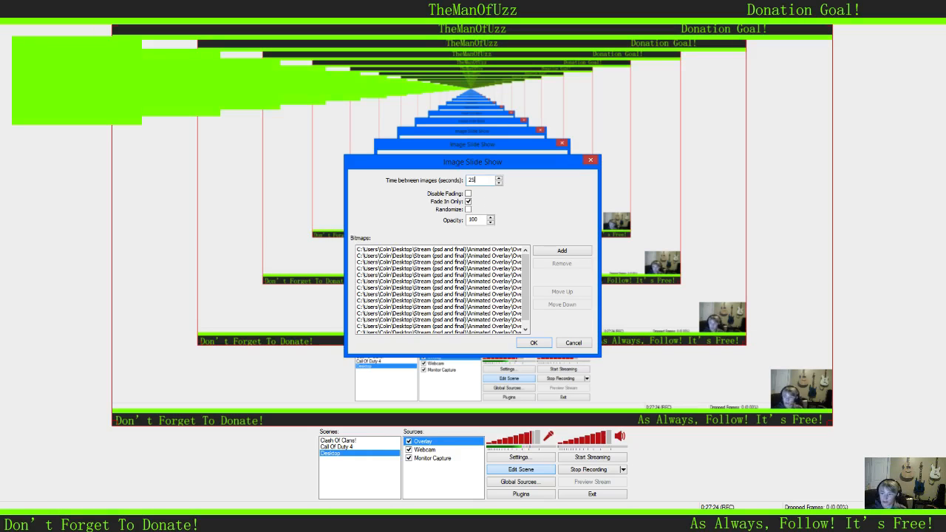
pyautogui.click(533, 342)
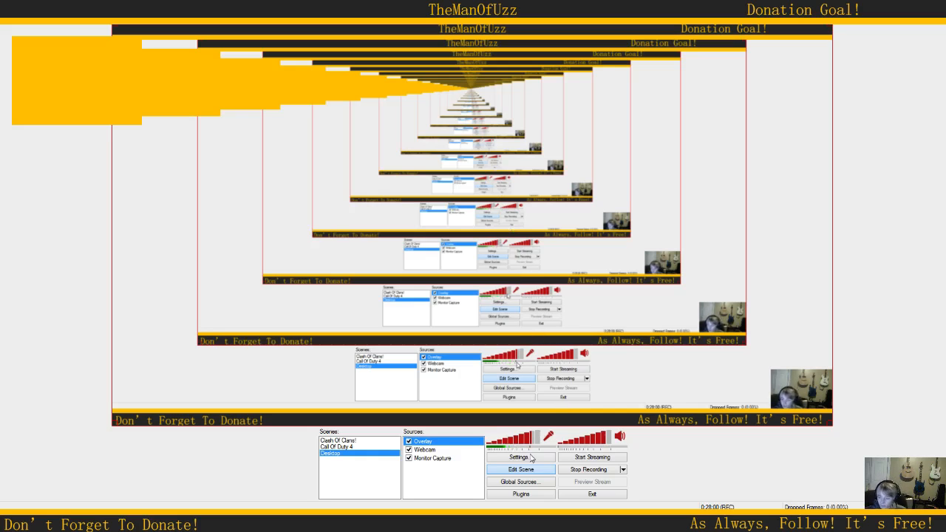
pyautogui.click(900, 6)
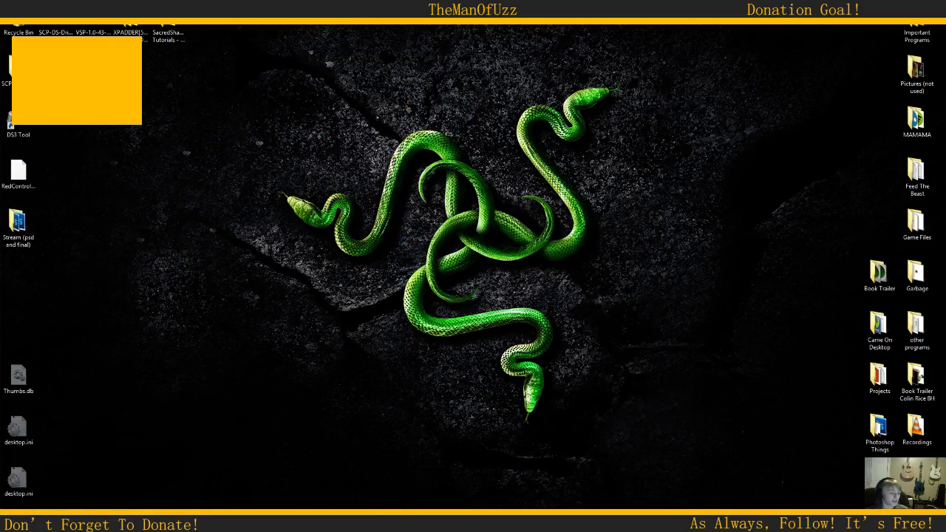